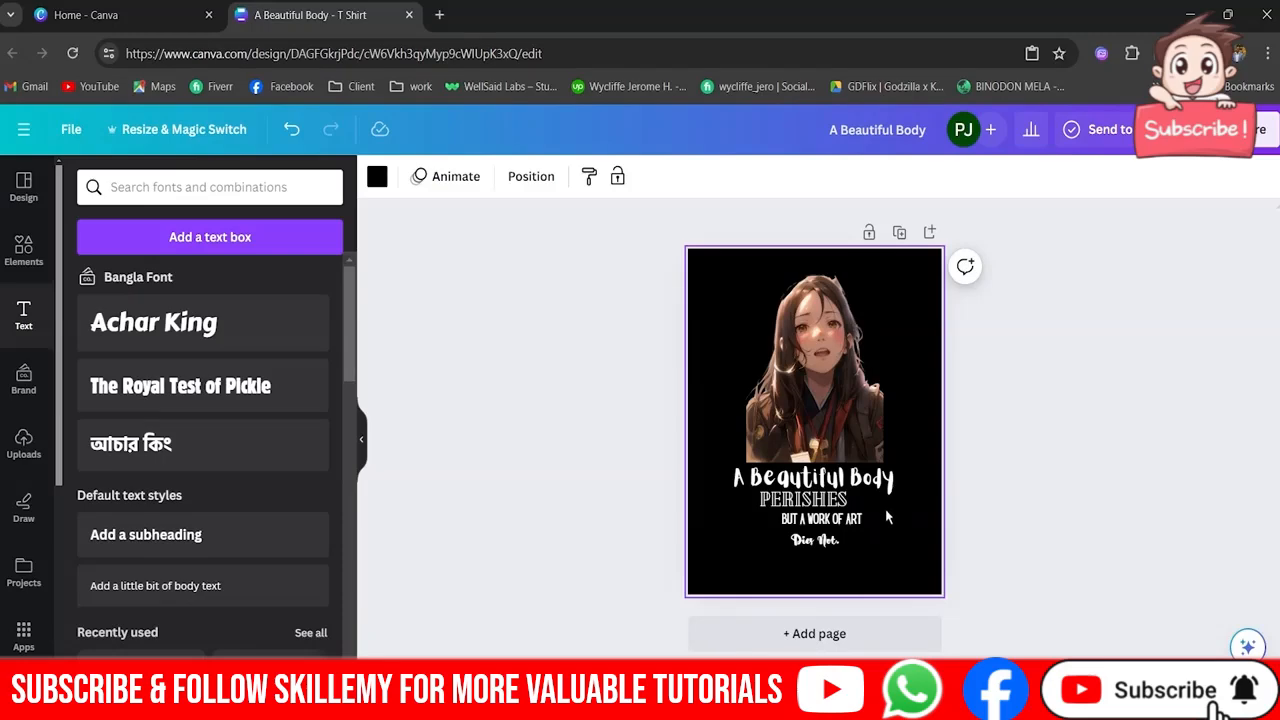
- Enlarge the "A Beautiful Body" line to a font size of about 83.1 and centre it beneath the portrait
{"action": "scroll", "coordinate": [885, 508], "scroll_direction": "up", "scroll_amount": 5}
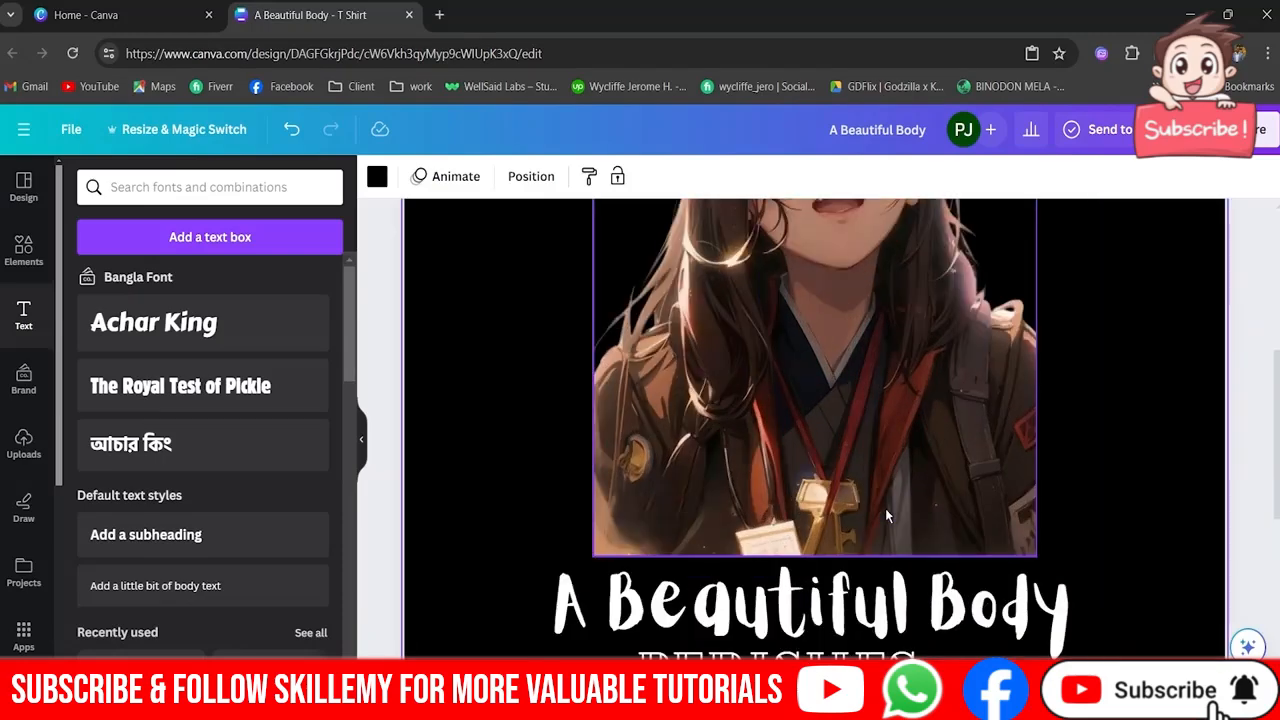
{"action": "scroll", "coordinate": [885, 508], "scroll_direction": "down", "scroll_amount": 3}
{"action": "left_click", "coordinate": [612, 402]}
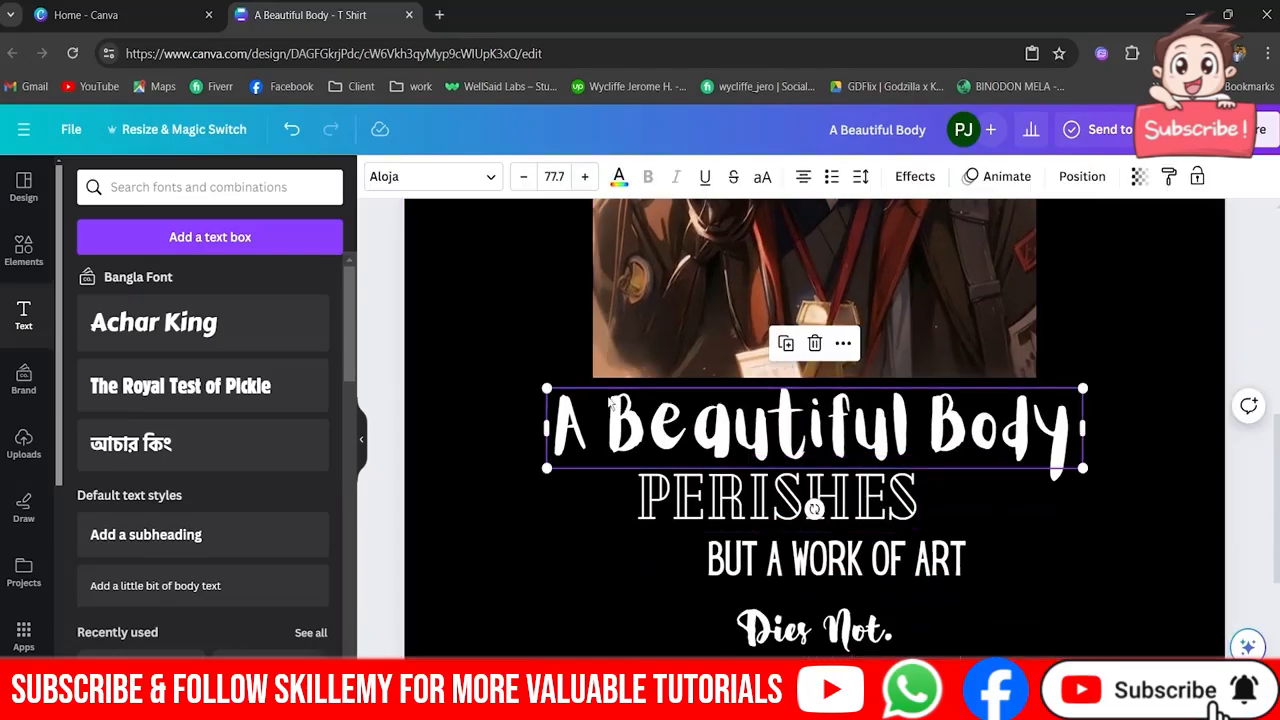
{"action": "left_click_drag", "start_coordinate": [546, 390], "coordinate": [512, 386]}
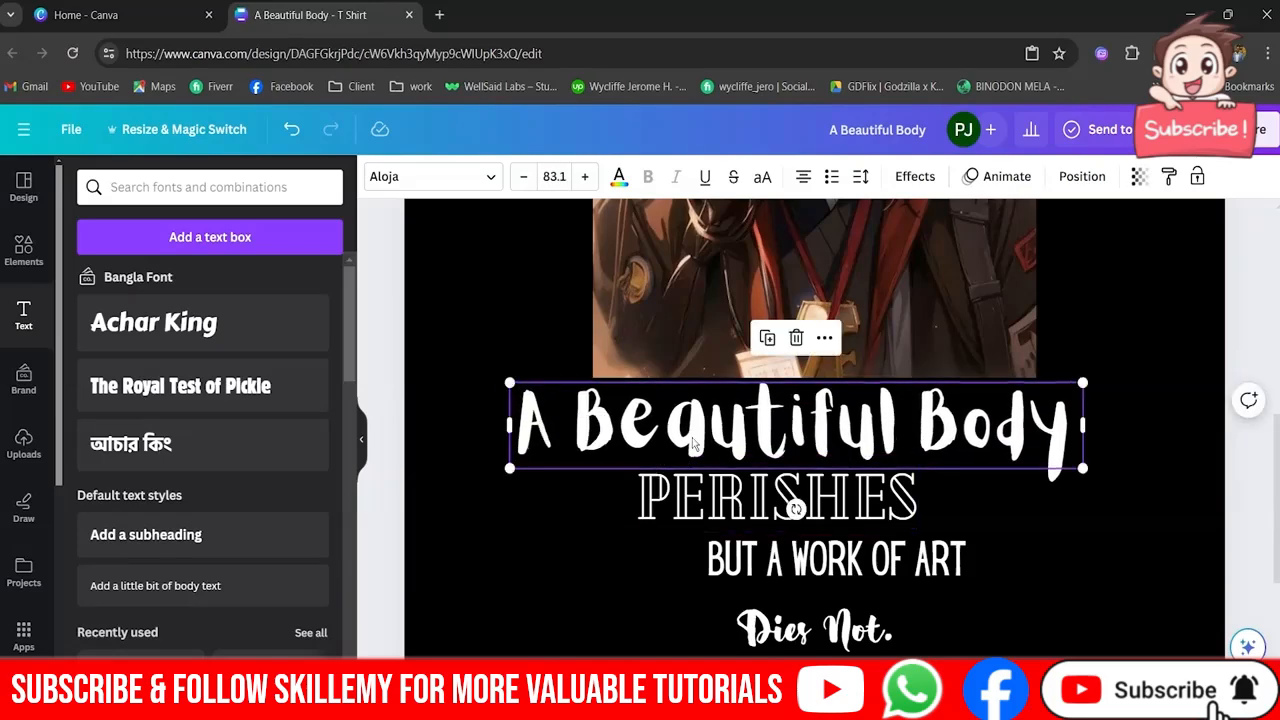
{"action": "mouse_move", "coordinate": [692, 440]}
{"action": "left_mouse_down"}
{"action": "mouse_move", "coordinate": [712, 444]}
{"action": "mouse_move", "coordinate": [714, 430]}
{"action": "left_mouse_up"}
- Enlarge the "PERISHES" line to a font size of about 155 and place it directly beneath "A Beautiful Body"
{"action": "left_click", "coordinate": [688, 508]}
{"action": "left_click_drag", "start_coordinate": [633, 455], "coordinate": [499, 419]}
{"action": "left_click_drag", "start_coordinate": [917, 419], "coordinate": [1101, 374]}
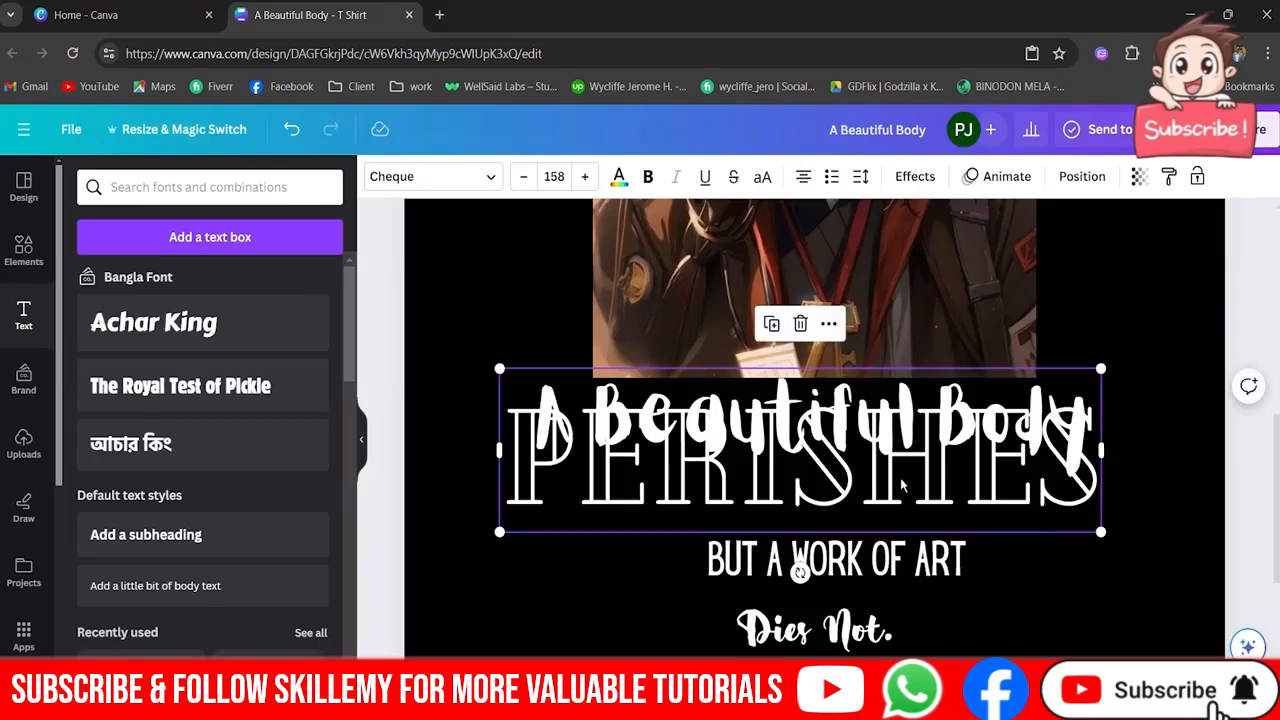
{"action": "left_click_drag", "start_coordinate": [901, 474], "coordinate": [915, 487]}
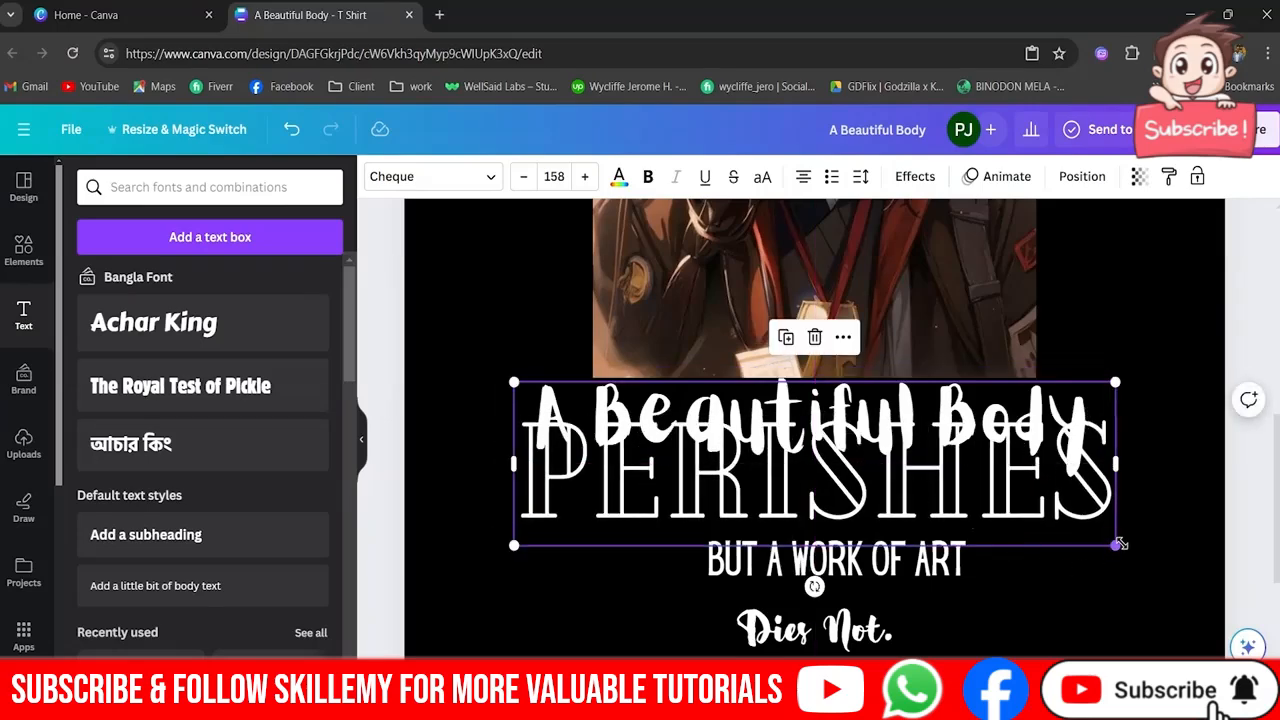
{"action": "left_click_drag", "start_coordinate": [1120, 543], "coordinate": [1103, 537]}
{"action": "left_click_drag", "start_coordinate": [987, 487], "coordinate": [988, 517]}
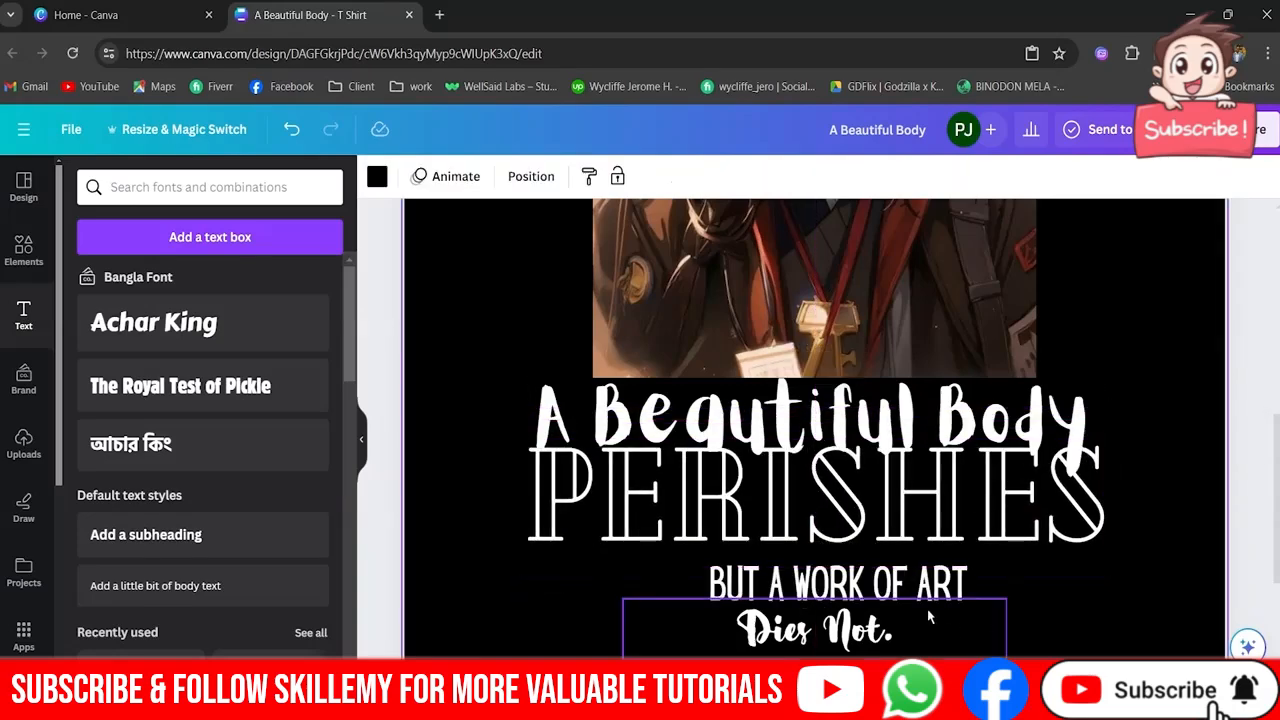
- Enlarge the "BUT A WORK OF ART" line to a font size of about 118 and centre it directly under "PERISHES"
{"action": "left_click", "coordinate": [912, 598]}
{"action": "left_click_drag", "start_coordinate": [907, 577], "coordinate": [902, 561]}
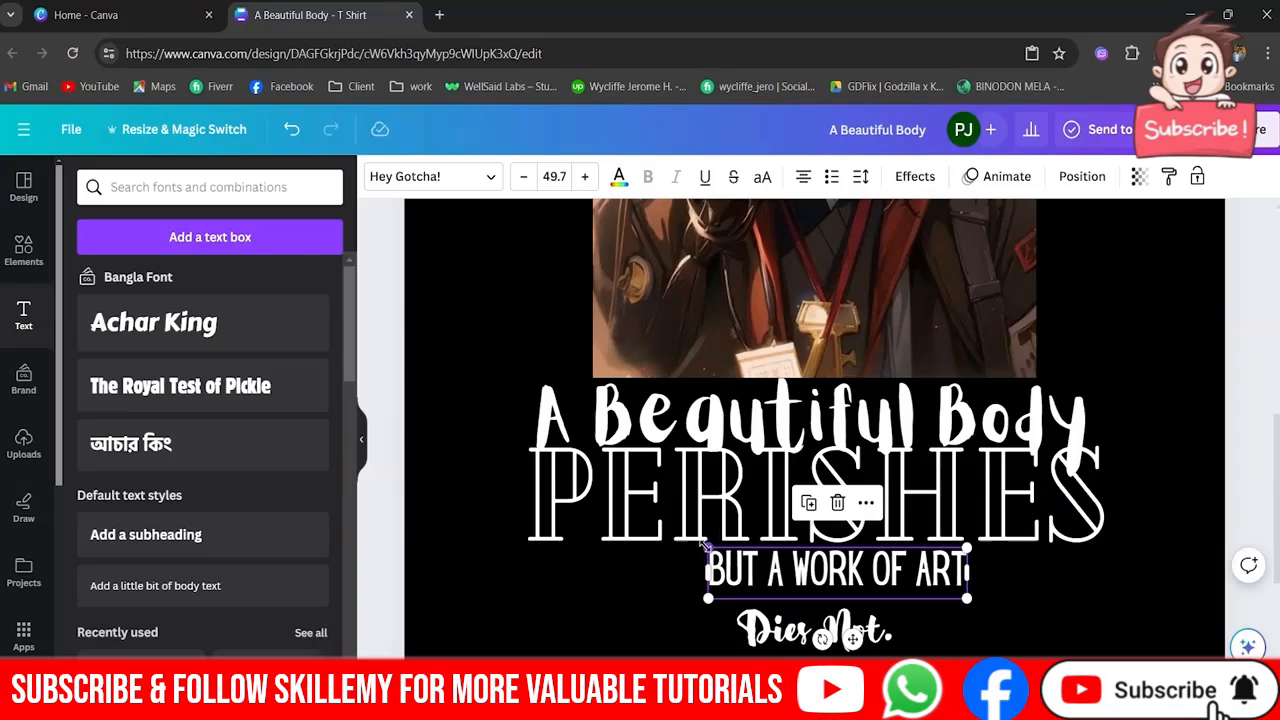
{"action": "left_click_drag", "start_coordinate": [705, 543], "coordinate": [484, 508]}
{"action": "left_click_drag", "start_coordinate": [919, 567], "coordinate": [999, 600]}
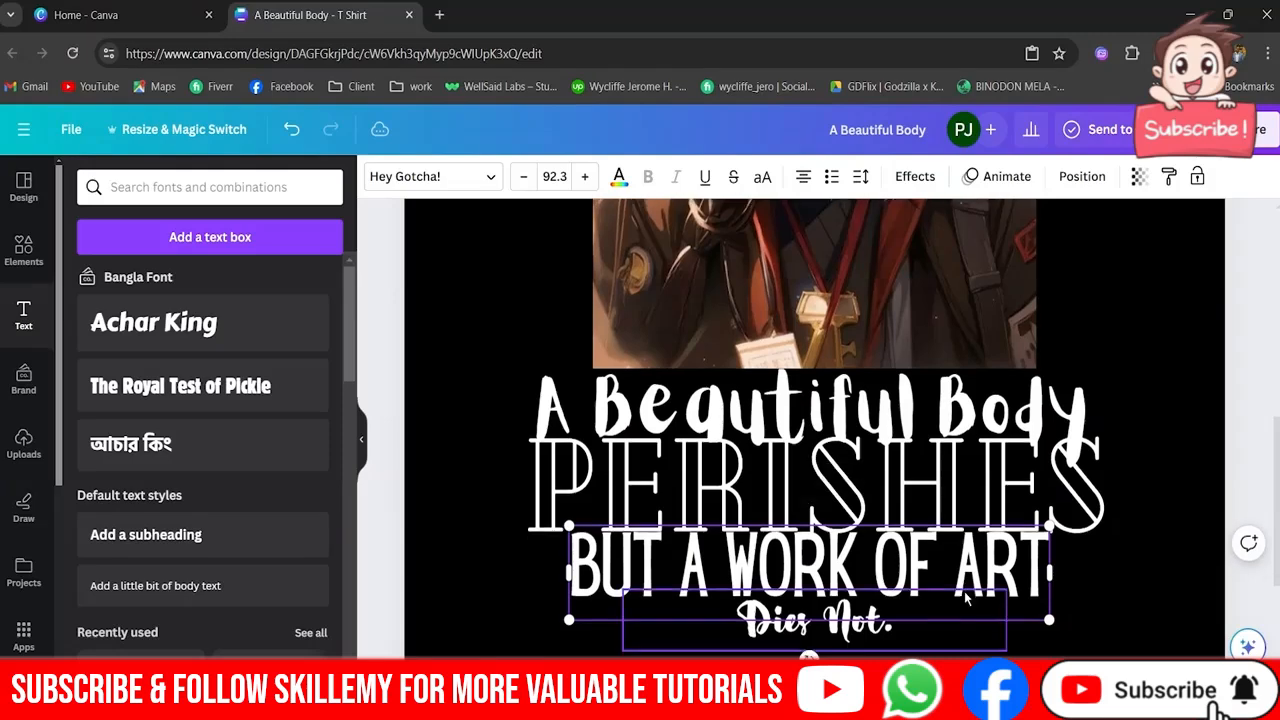
{"action": "scroll", "coordinate": [965, 597], "scroll_direction": "down", "scroll_amount": 2}
{"action": "left_click_drag", "start_coordinate": [1050, 450], "coordinate": [1137, 467]}
{"action": "left_click_drag", "start_coordinate": [569, 467], "coordinate": [526, 505]}
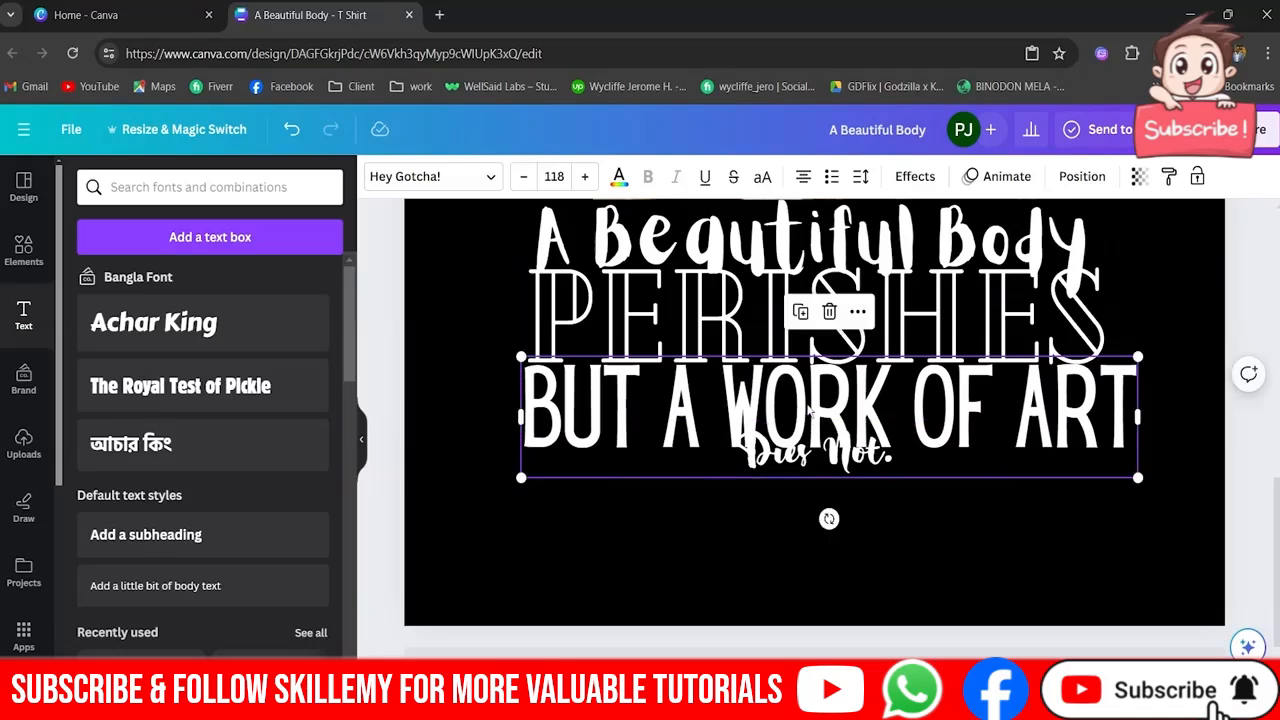
{"action": "left_click_drag", "start_coordinate": [824, 365], "coordinate": [814, 356]}
- Enlarge the "Dies Not." line to a font size of about 182 and centre it below "BUT A WORK OF ART"
{"action": "left_click_drag", "start_coordinate": [832, 452], "coordinate": [832, 484]}
{"action": "left_click_drag", "start_coordinate": [622, 512], "coordinate": [500, 571]}
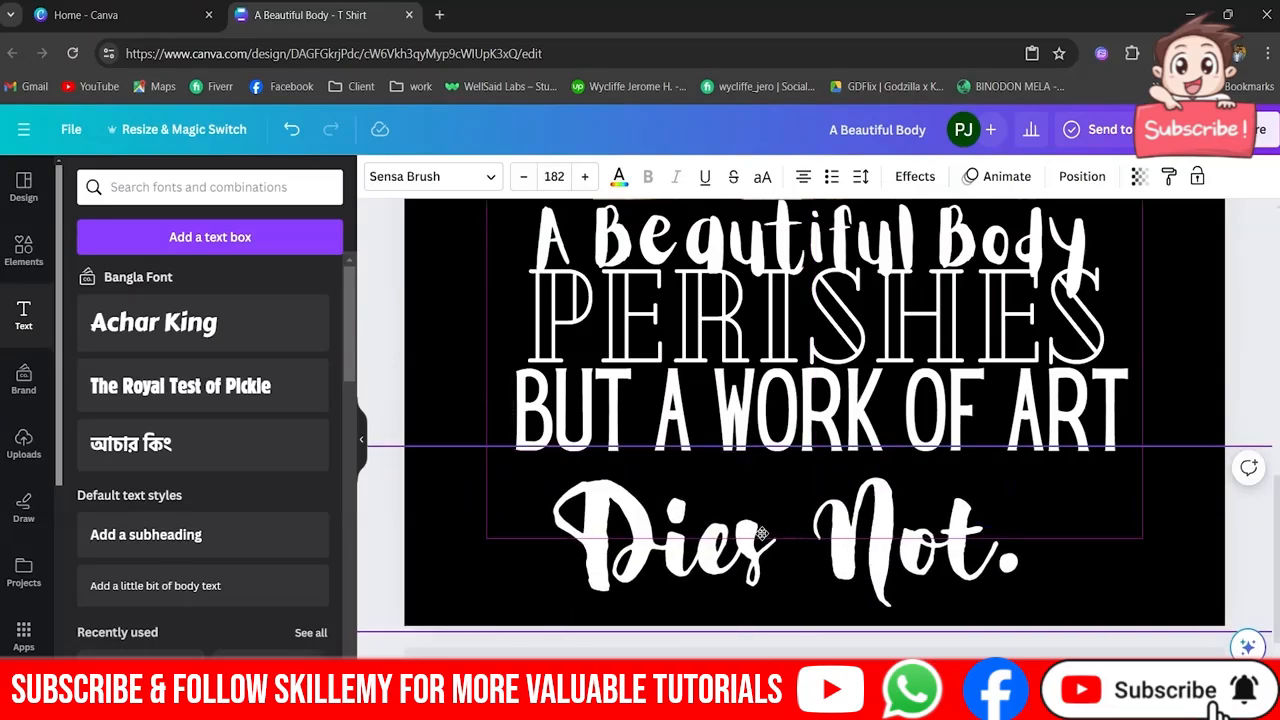
{"action": "left_click_drag", "start_coordinate": [762, 537], "coordinate": [790, 518]}
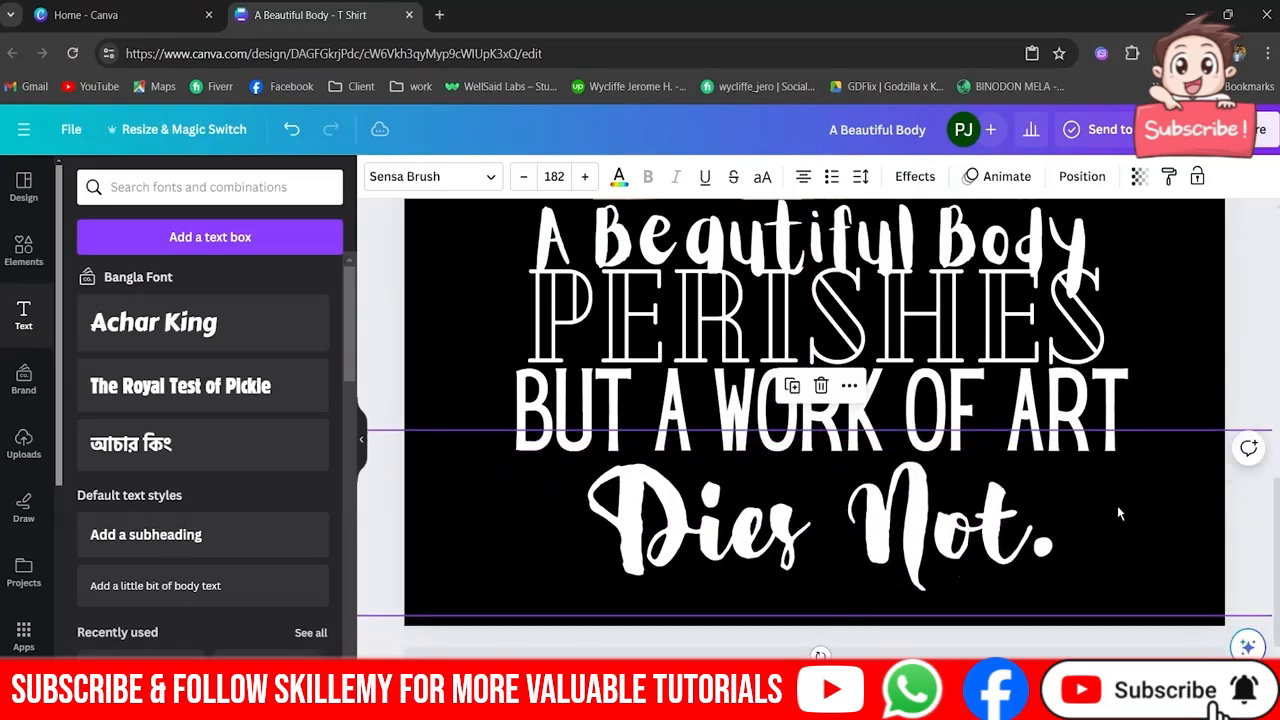
{"action": "left_click", "coordinate": [1172, 349]}
{"action": "scroll", "coordinate": [1170, 340], "scroll_direction": "up", "scroll_amount": 3}
{"action": "scroll", "coordinate": [889, 438], "scroll_direction": "down", "scroll_amount": 2}
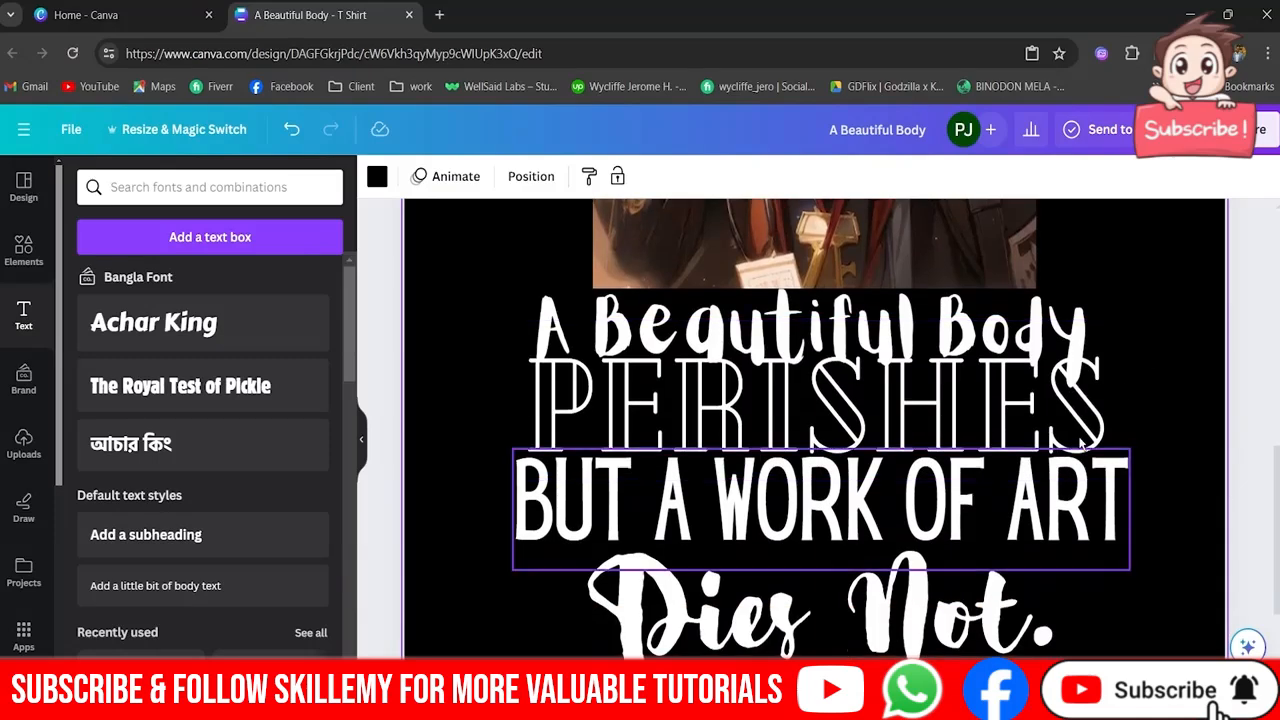
{"action": "scroll", "coordinate": [1092, 461], "scroll_direction": "down", "scroll_amount": 3}
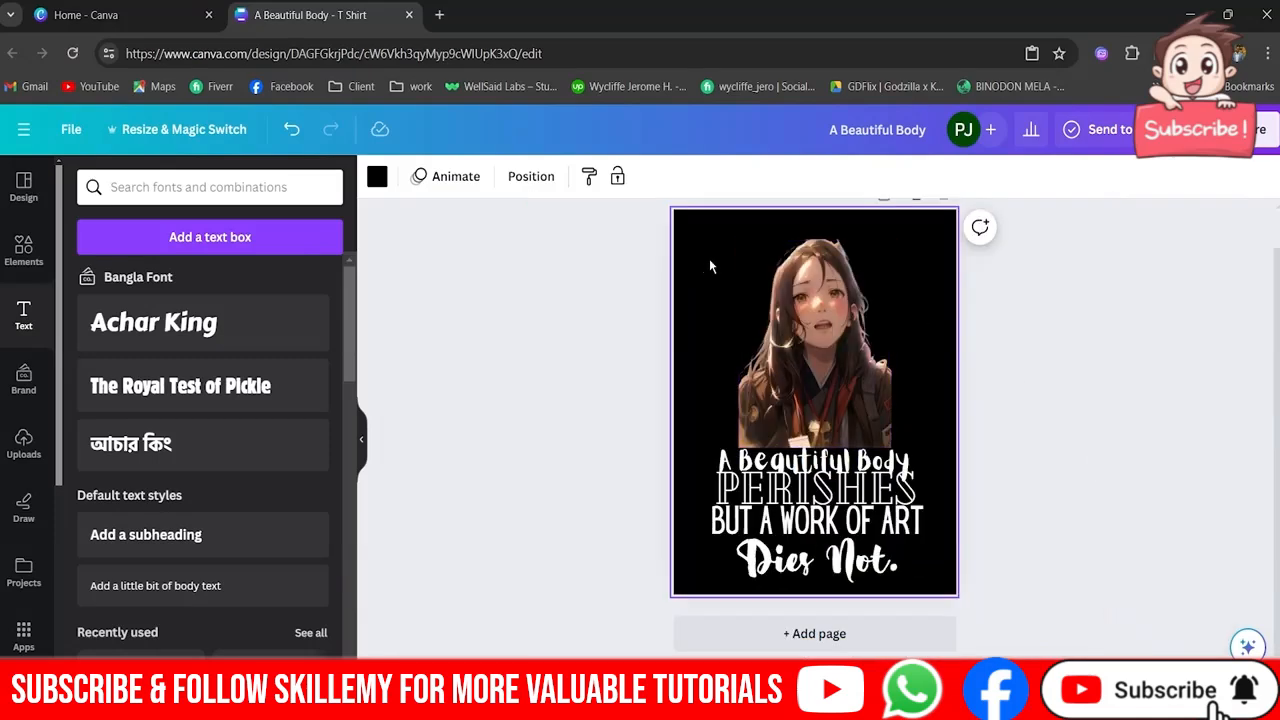
- Align the portrait and all four text lines to their common horizontal centre
{"action": "left_click_drag", "start_coordinate": [709, 260], "coordinate": [946, 587]}
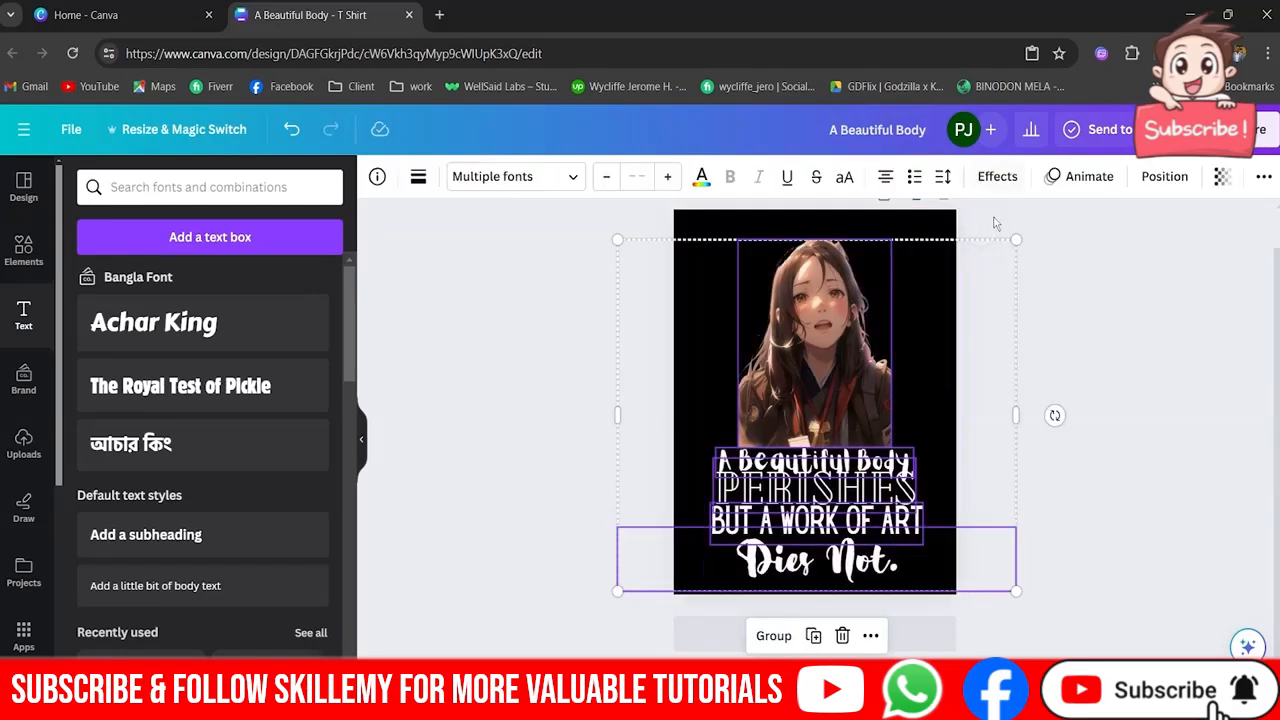
{"action": "right_click", "coordinate": [866, 329]}
{"action": "mouse_move", "coordinate": [994, 386]}
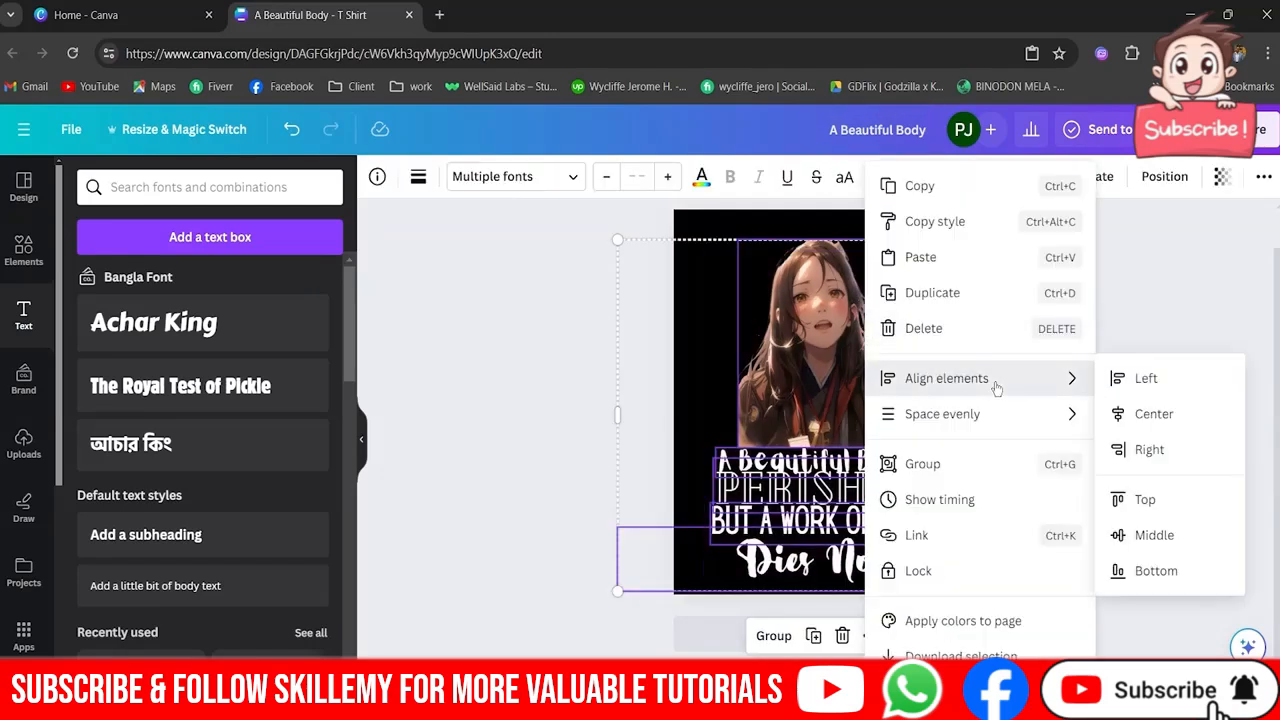
{"action": "left_click", "coordinate": [1136, 414]}
{"action": "left_click", "coordinate": [1135, 465]}
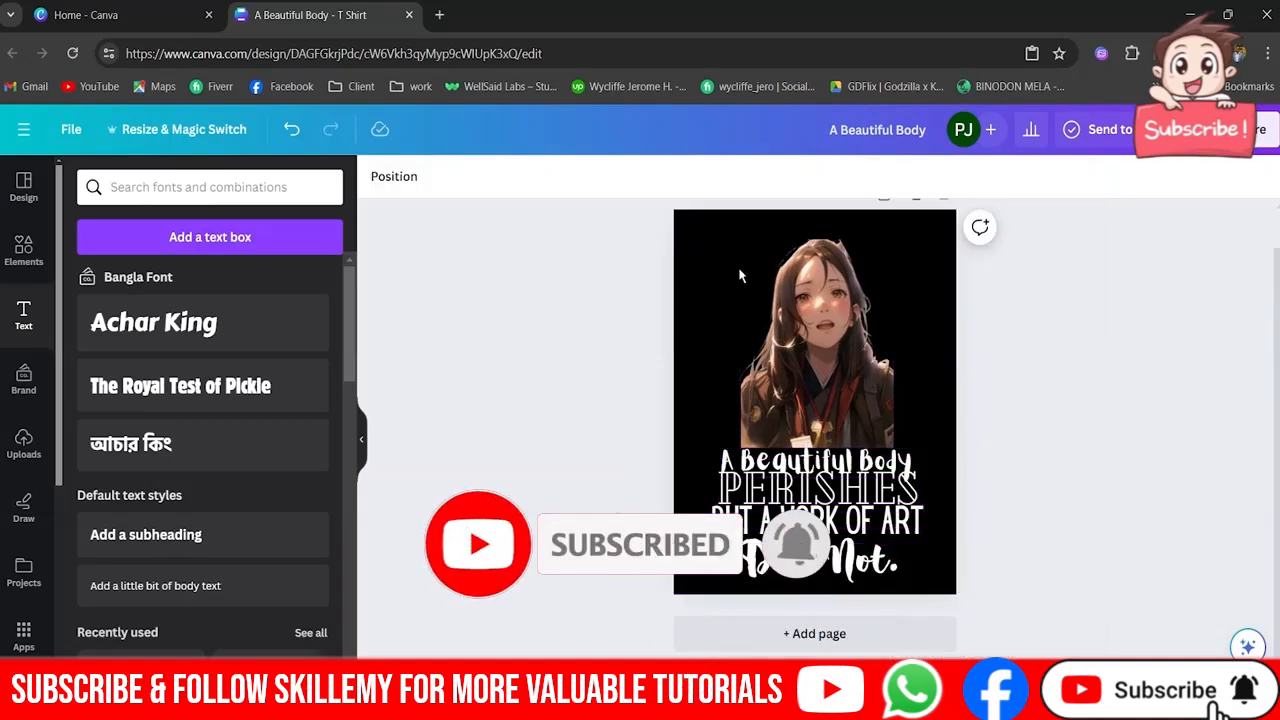
- Nudge the portrait and all text lines together slightly upward on the page
{"action": "left_click_drag", "start_coordinate": [735, 252], "coordinate": [941, 593]}
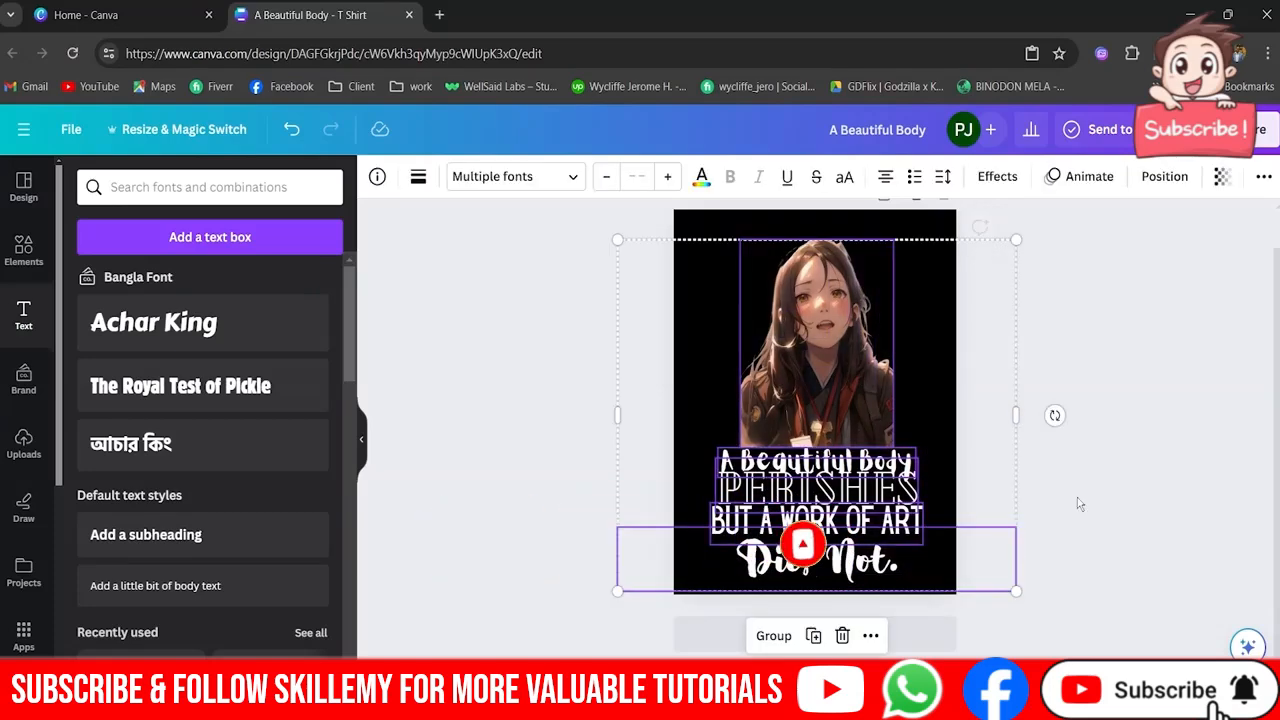
{"action": "left_click", "coordinate": [1079, 504]}
{"action": "key", "text": "Up"}
{"action": "key", "text": "Up"}
{"action": "key", "text": "Up"}
{"action": "key", "text": "Up"}
{"action": "key", "text": "Up"}
{"action": "key", "text": "Up"}
{"action": "key", "text": "Up"}
{"action": "key", "text": "Up"}
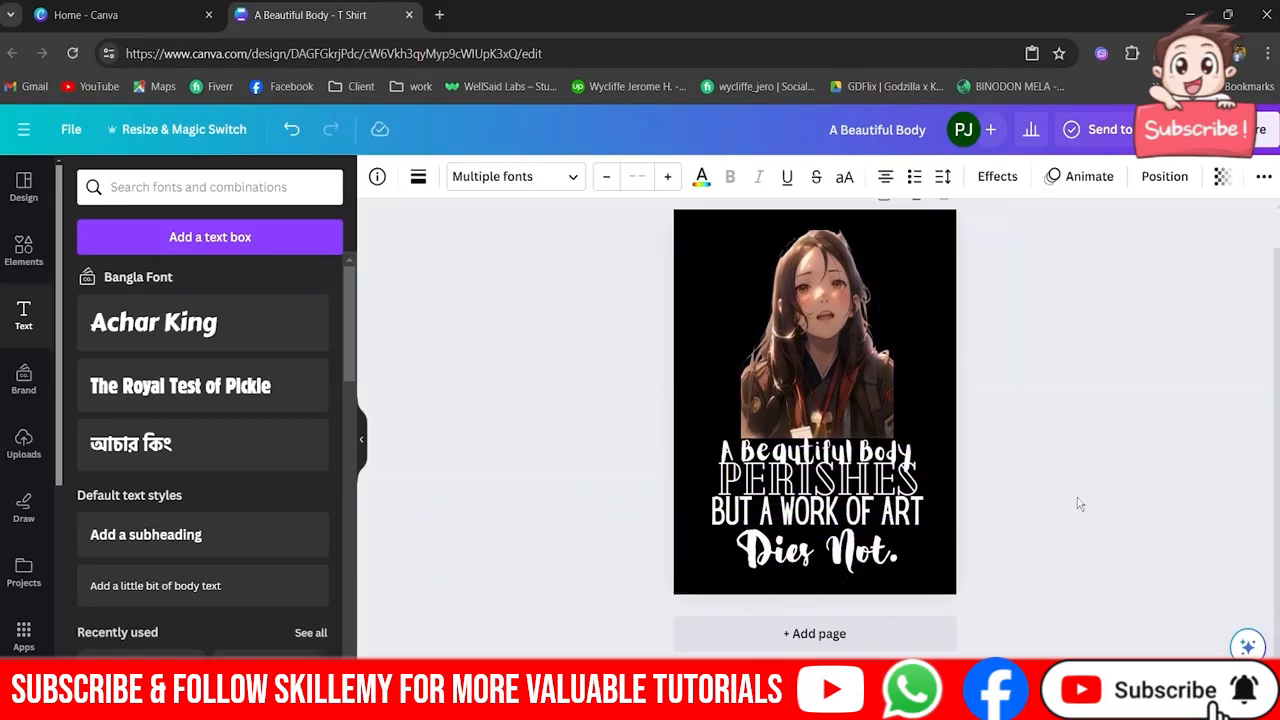
{"action": "left_click", "coordinate": [560, 440]}
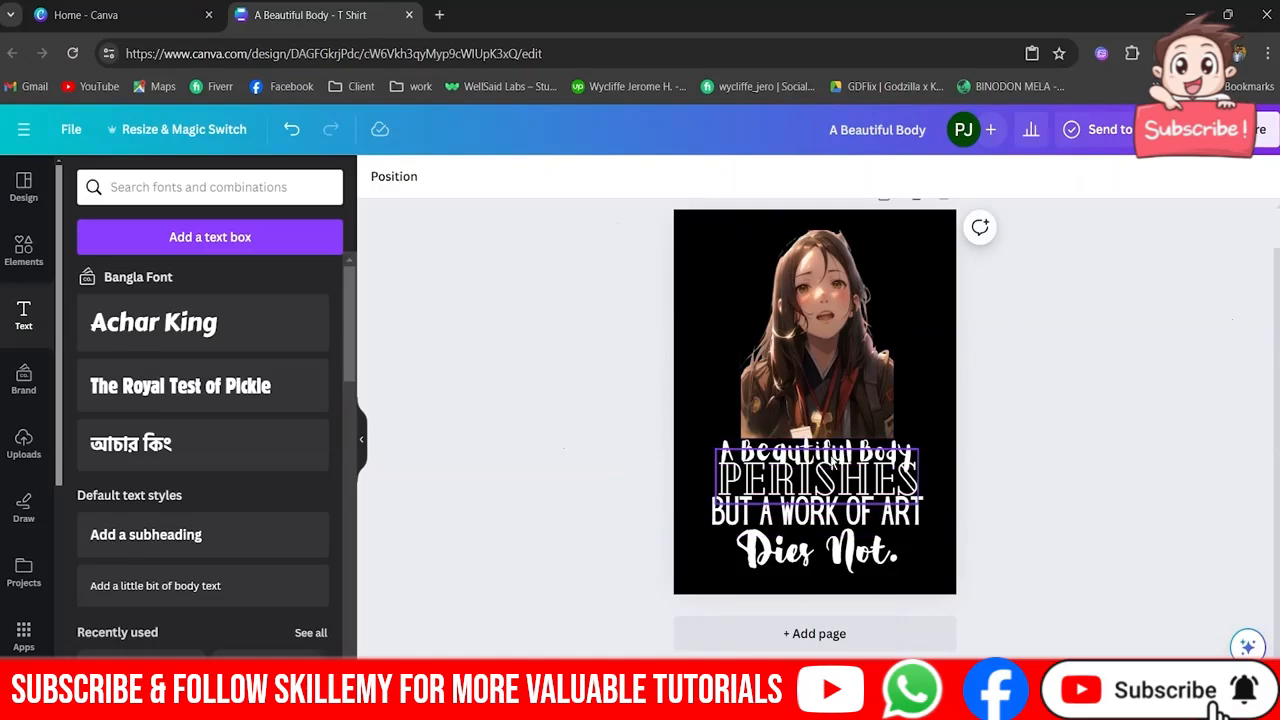
- Set the text colour of the "A Beautiful Body" line to the brand yellow
{"action": "left_click", "coordinate": [812, 450]}
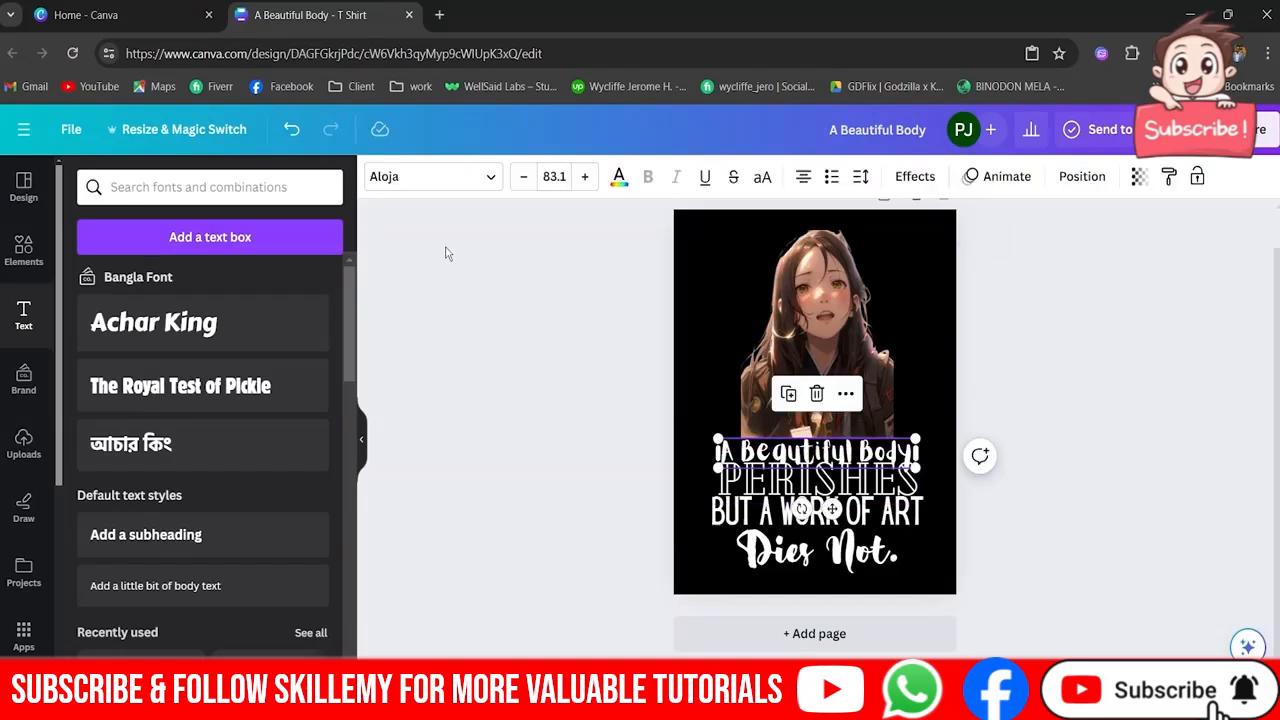
{"action": "left_click", "coordinate": [619, 177]}
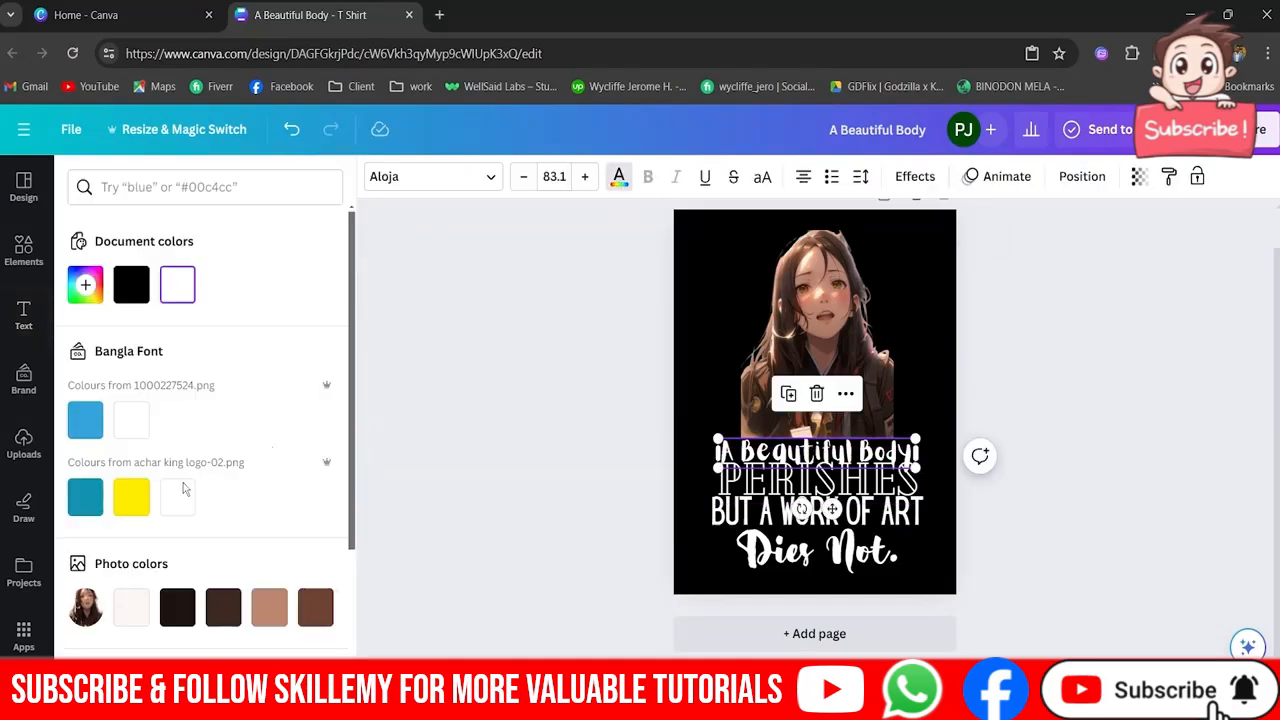
{"action": "left_click", "coordinate": [130, 500]}
{"action": "scroll", "coordinate": [180, 480], "scroll_direction": "down", "scroll_amount": 3}
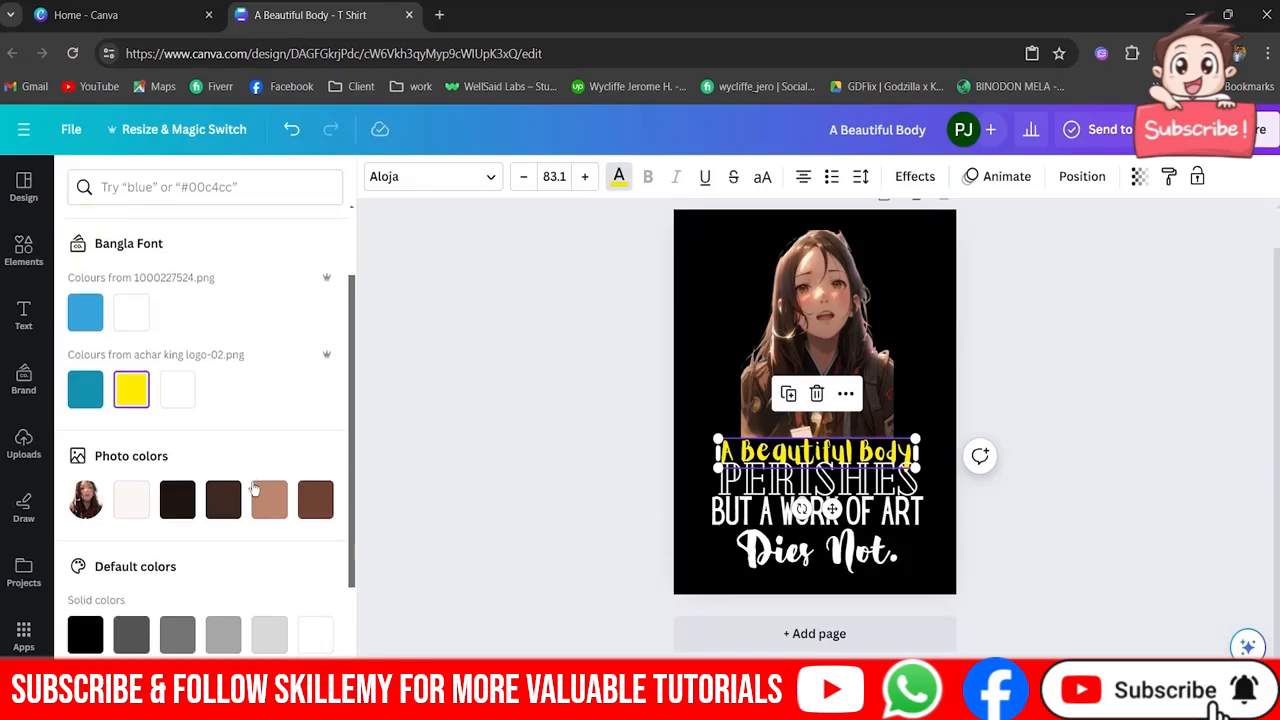
- Apply the Outline effect with a thickness of 50 to "A Beautiful Body" and make the outline red
{"action": "left_click", "coordinate": [903, 180]}
{"action": "left_click", "coordinate": [200, 282]}
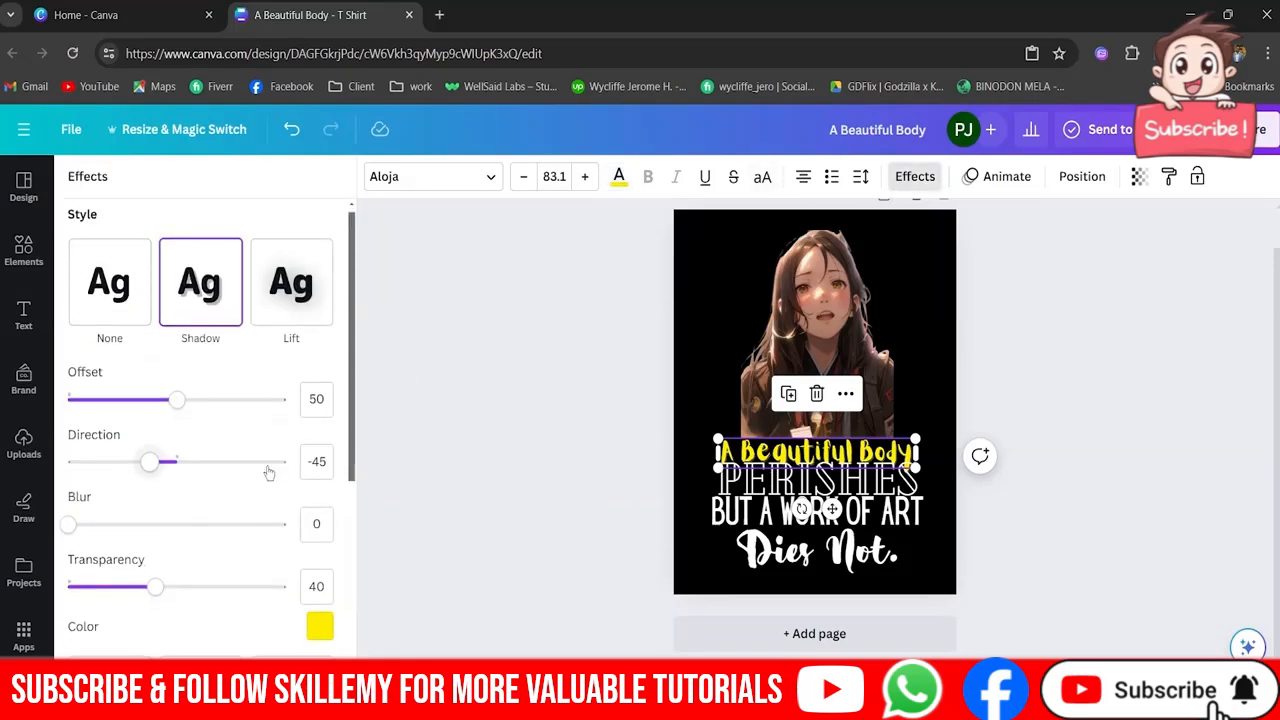
{"action": "scroll", "coordinate": [255, 468], "scroll_direction": "down", "scroll_amount": 3}
{"action": "scroll", "coordinate": [240, 465], "scroll_direction": "up", "scroll_amount": 3}
{"action": "scroll", "coordinate": [245, 467], "scroll_direction": "down", "scroll_amount": 3}
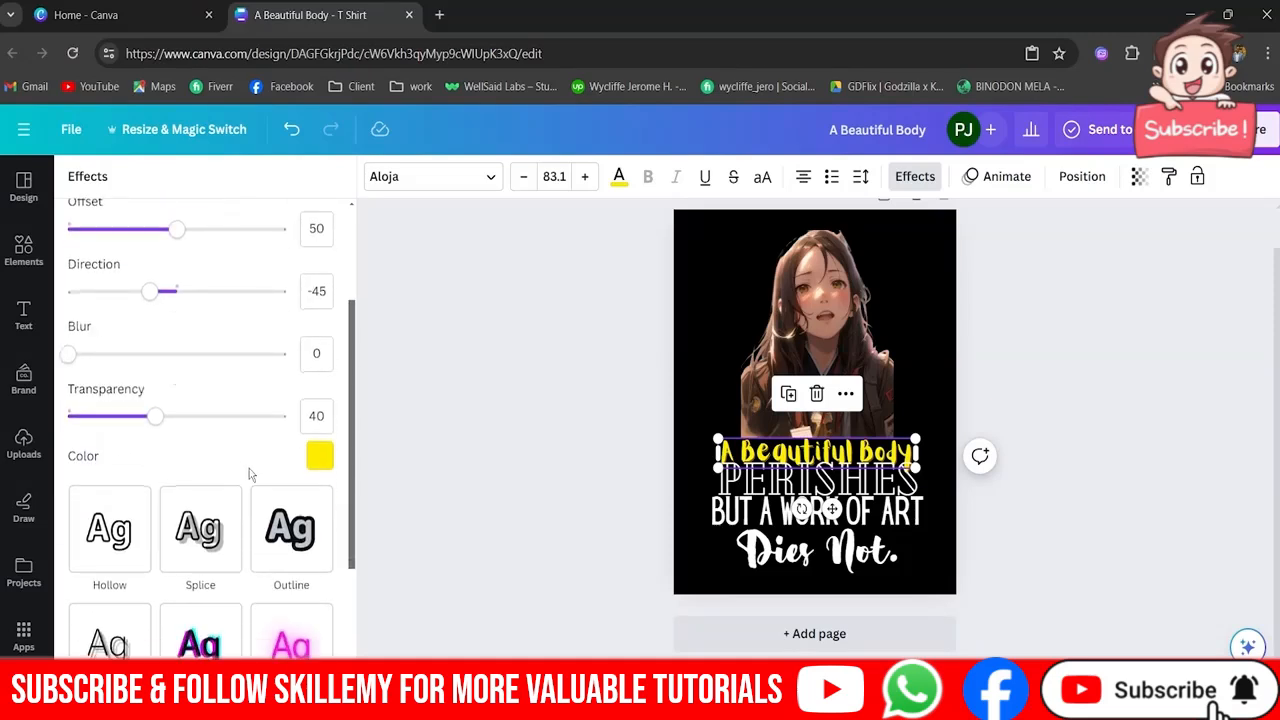
{"action": "left_click", "coordinate": [278, 522]}
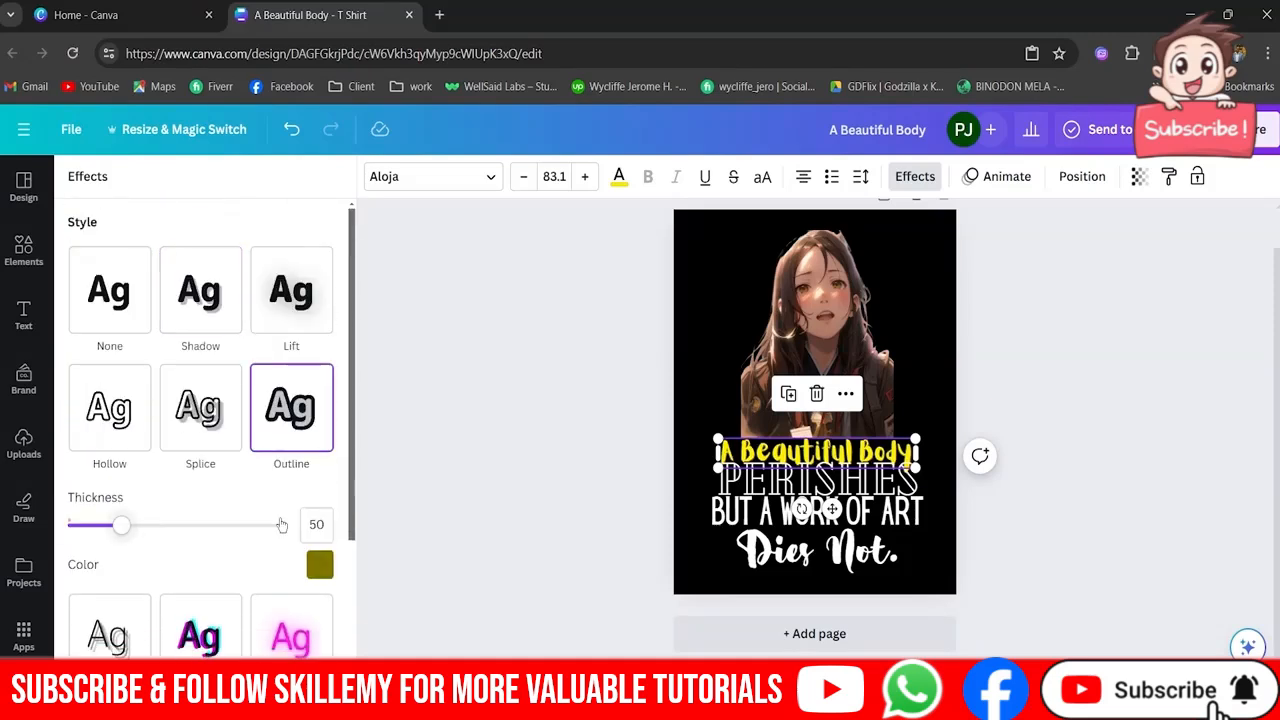
{"action": "left_click", "coordinate": [320, 564]}
{"action": "scroll", "coordinate": [130, 445], "scroll_direction": "down", "scroll_amount": 5}
{"action": "left_click", "coordinate": [85, 438]}
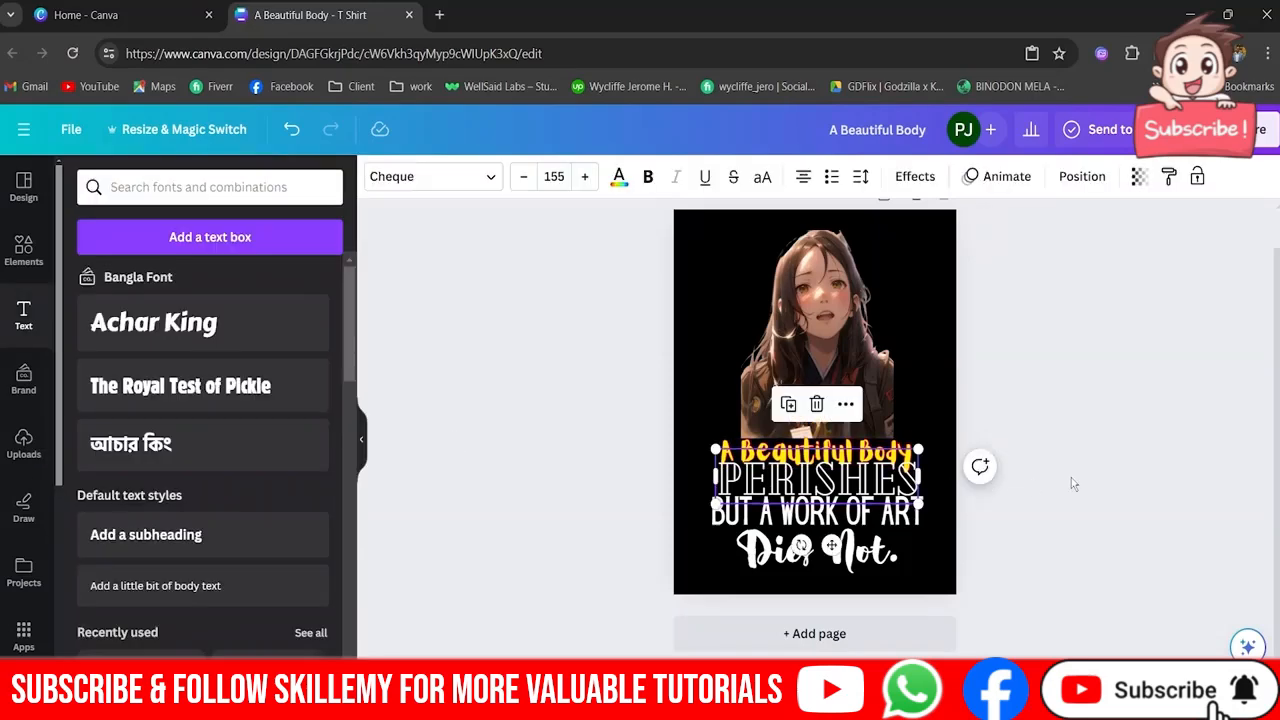
{"action": "left_click", "coordinate": [619, 178]}
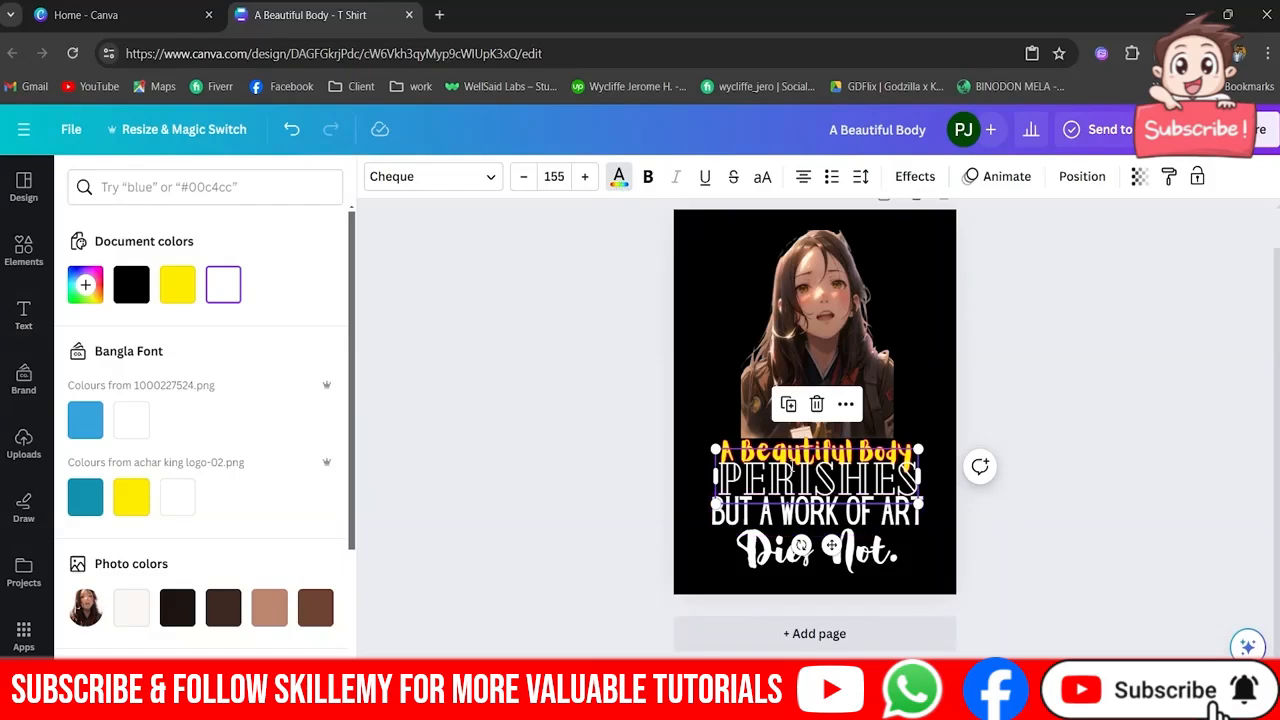
{"action": "double_click", "coordinate": [792, 466]}
{"action": "left_click", "coordinate": [619, 308]}
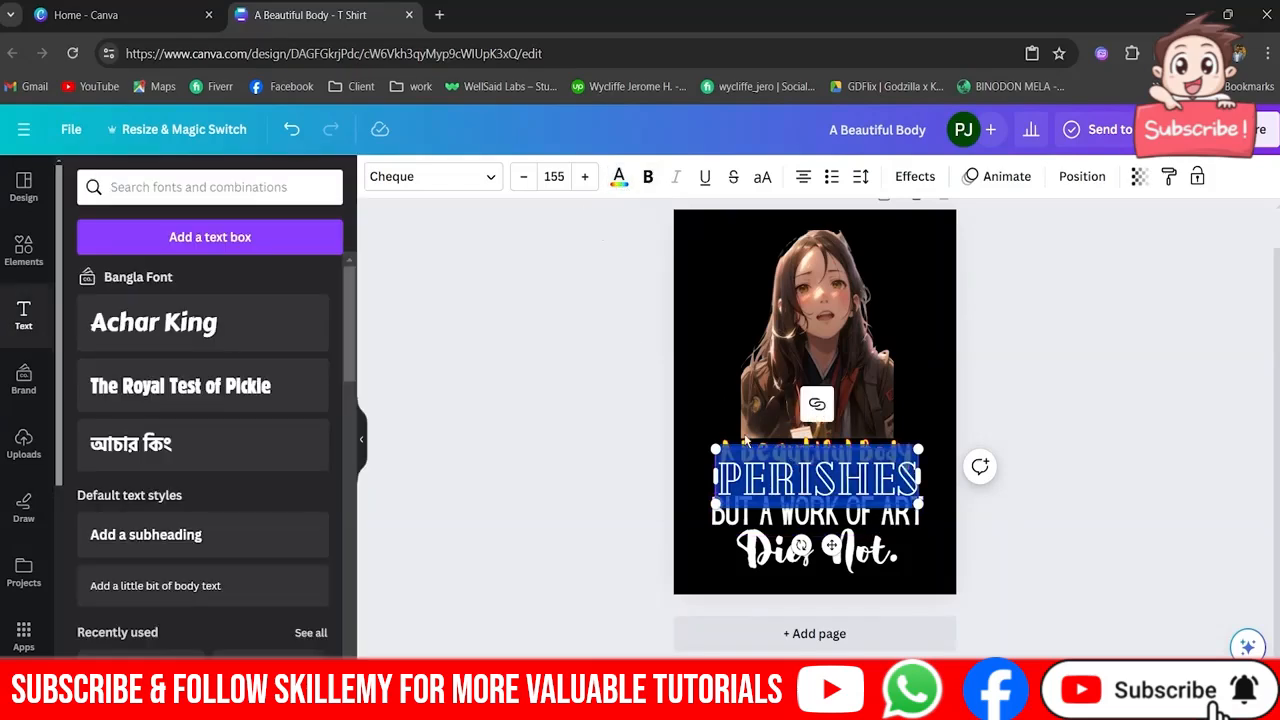
{"action": "key", "text": "Escape"}
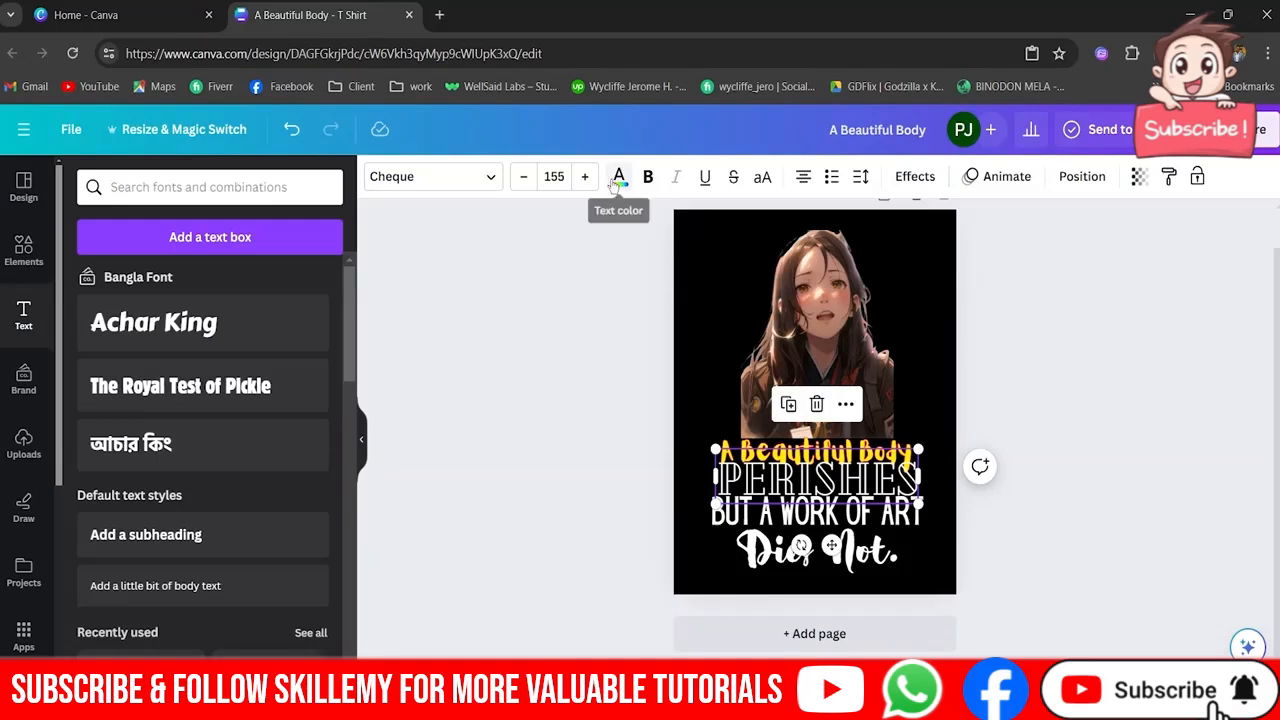
- Try tan, brown and pink text colours on the "PERISHES" line, and settle on the medium blue from the default solid colours
{"action": "left_click", "coordinate": [617, 180]}
{"action": "scroll", "coordinate": [196, 478], "scroll_direction": "down", "scroll_amount": 3}
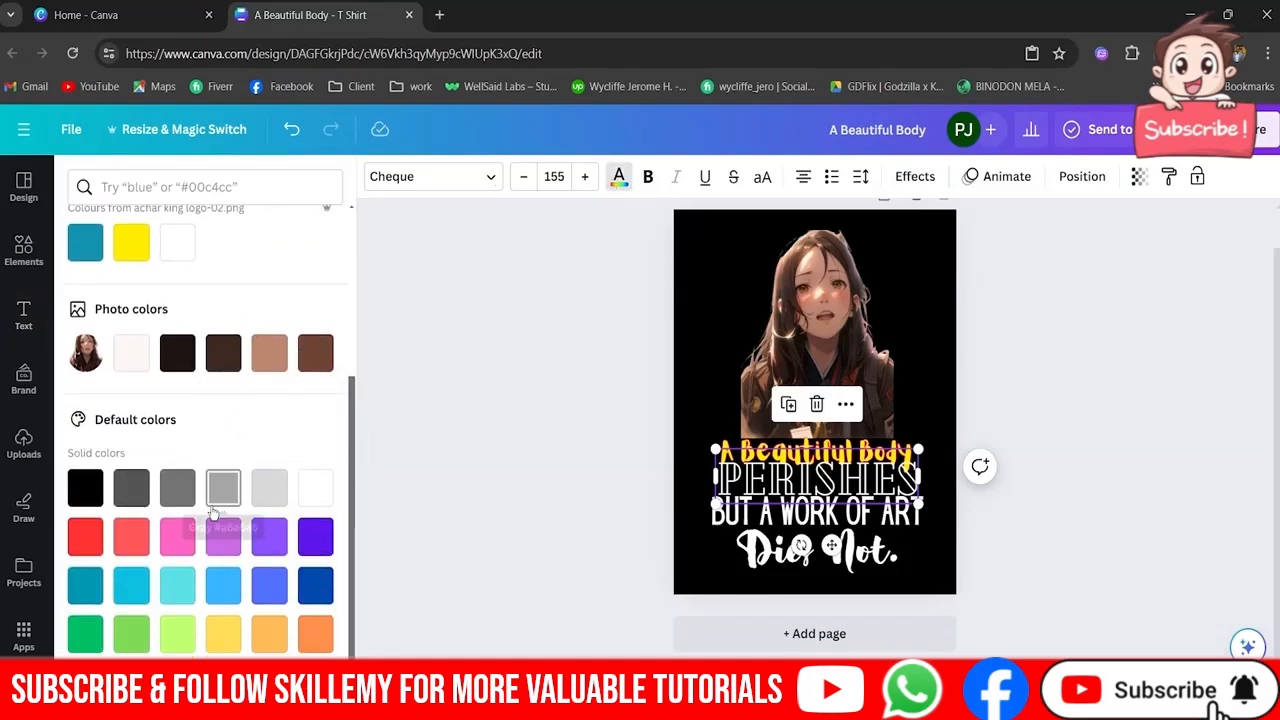
{"action": "left_click", "coordinate": [271, 361]}
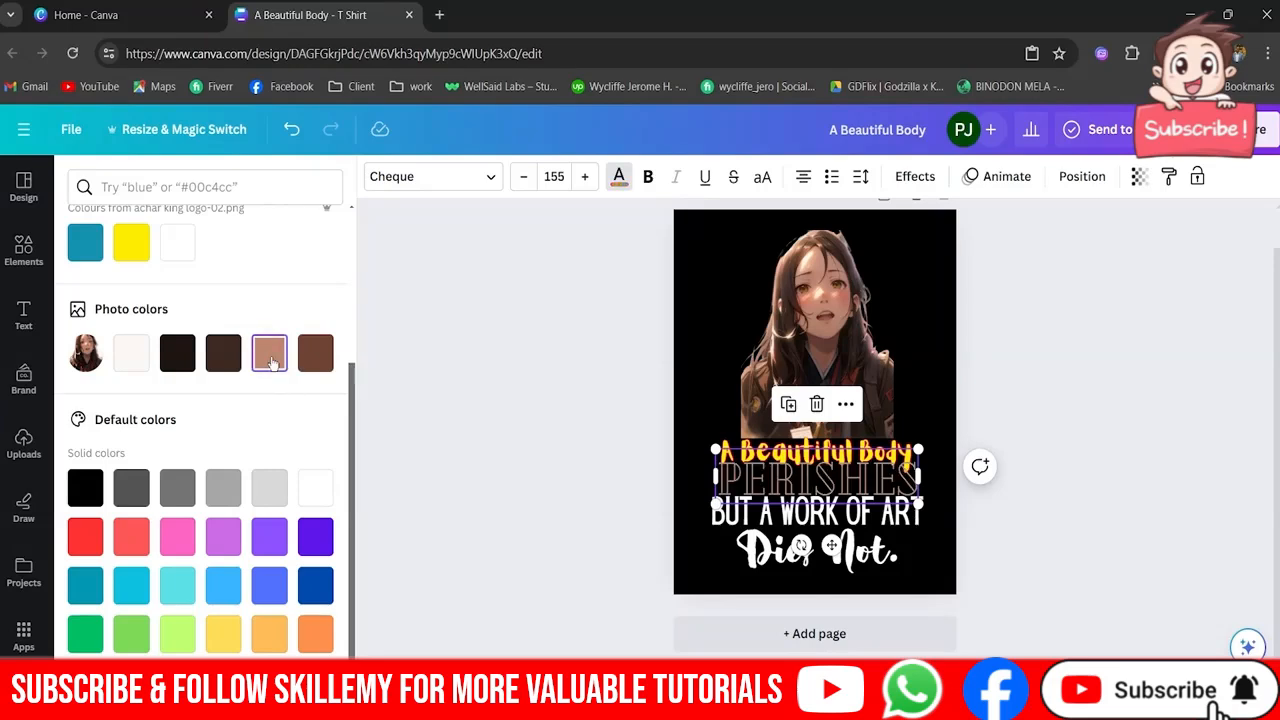
{"action": "left_click", "coordinate": [314, 356]}
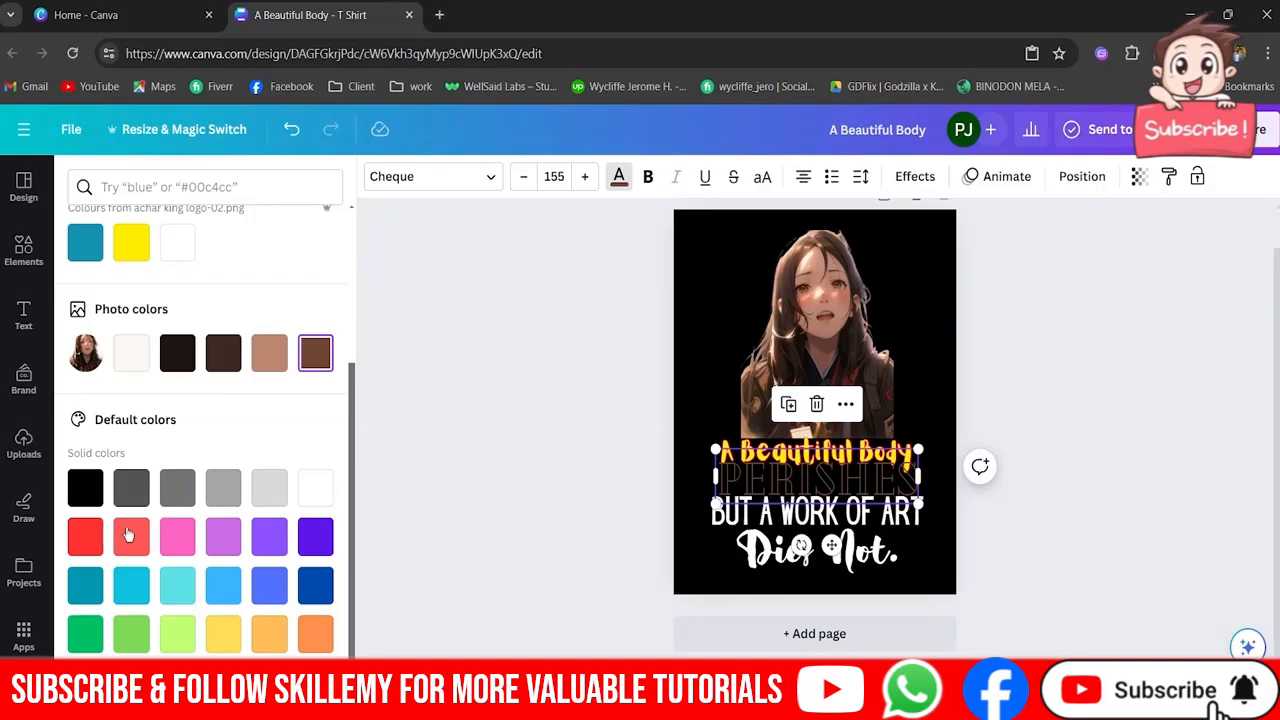
{"action": "left_click", "coordinate": [177, 537]}
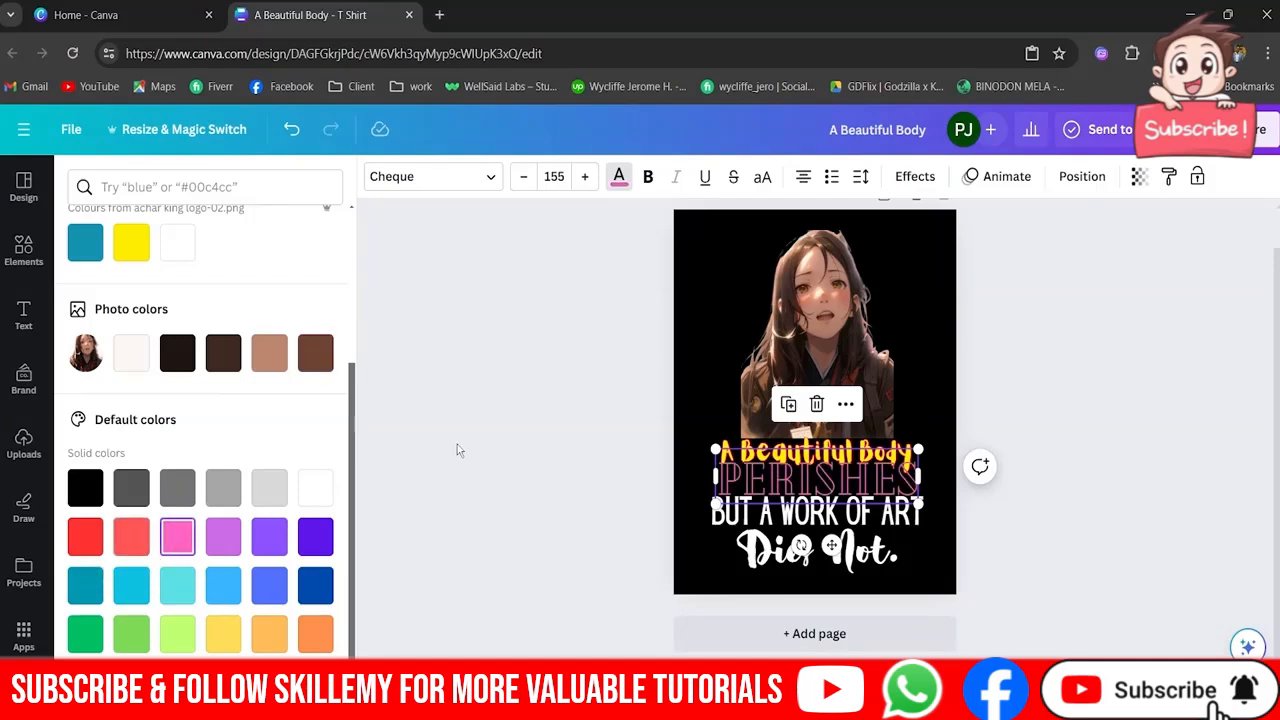
{"action": "left_click", "coordinate": [266, 595]}
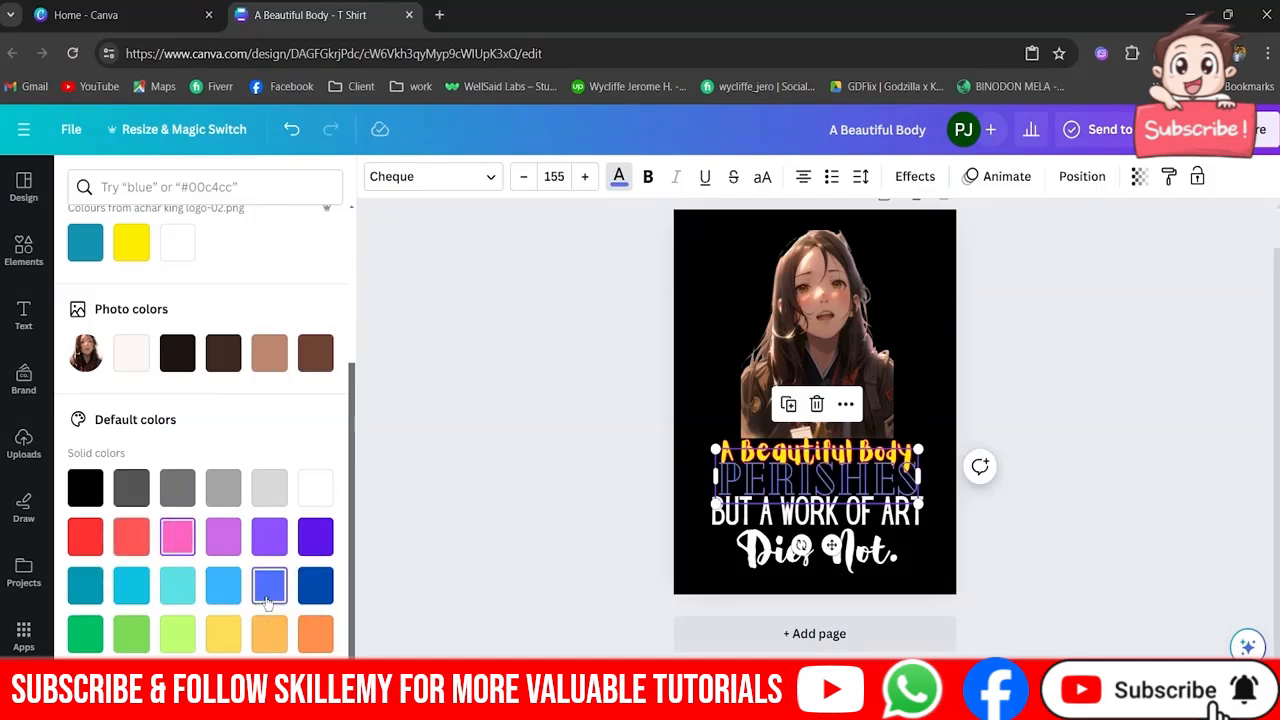
{"action": "left_click", "coordinate": [486, 523]}
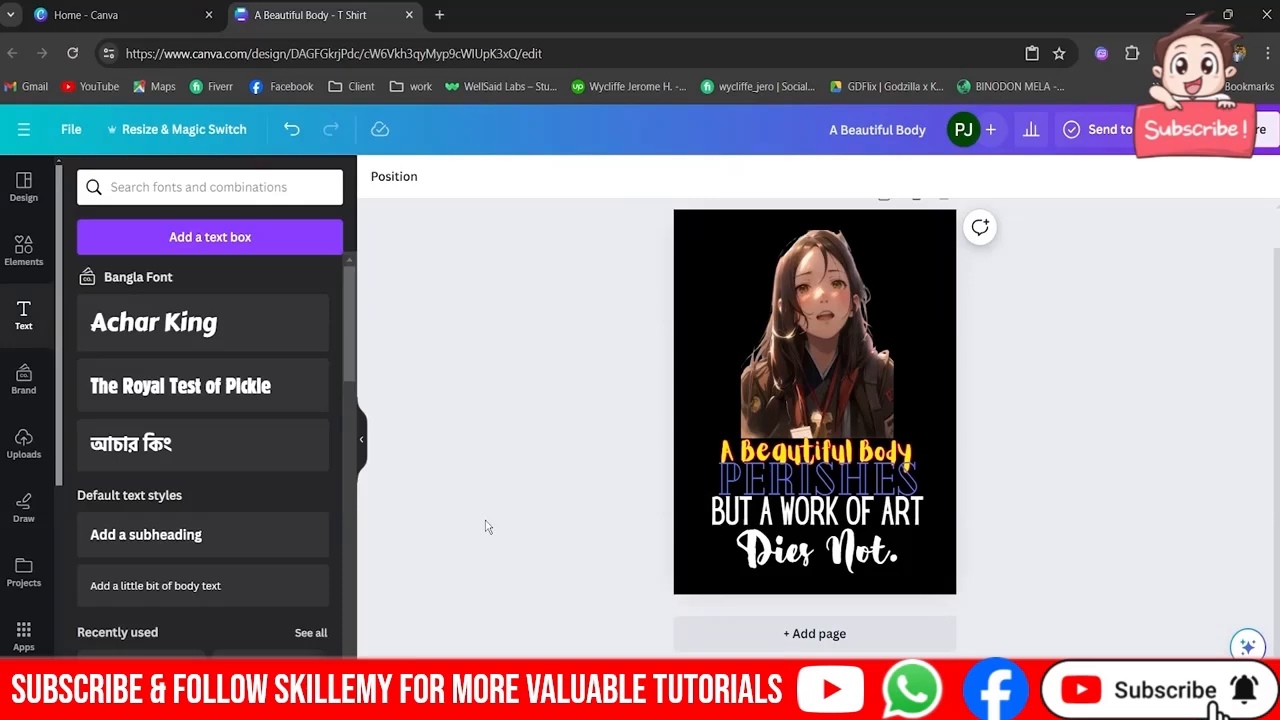
- Apply the Outline effect with a thickness of 50 and a dark blue outline to the "PERISHES" line
{"action": "left_click", "coordinate": [797, 485]}
{"action": "left_click", "coordinate": [915, 176]}
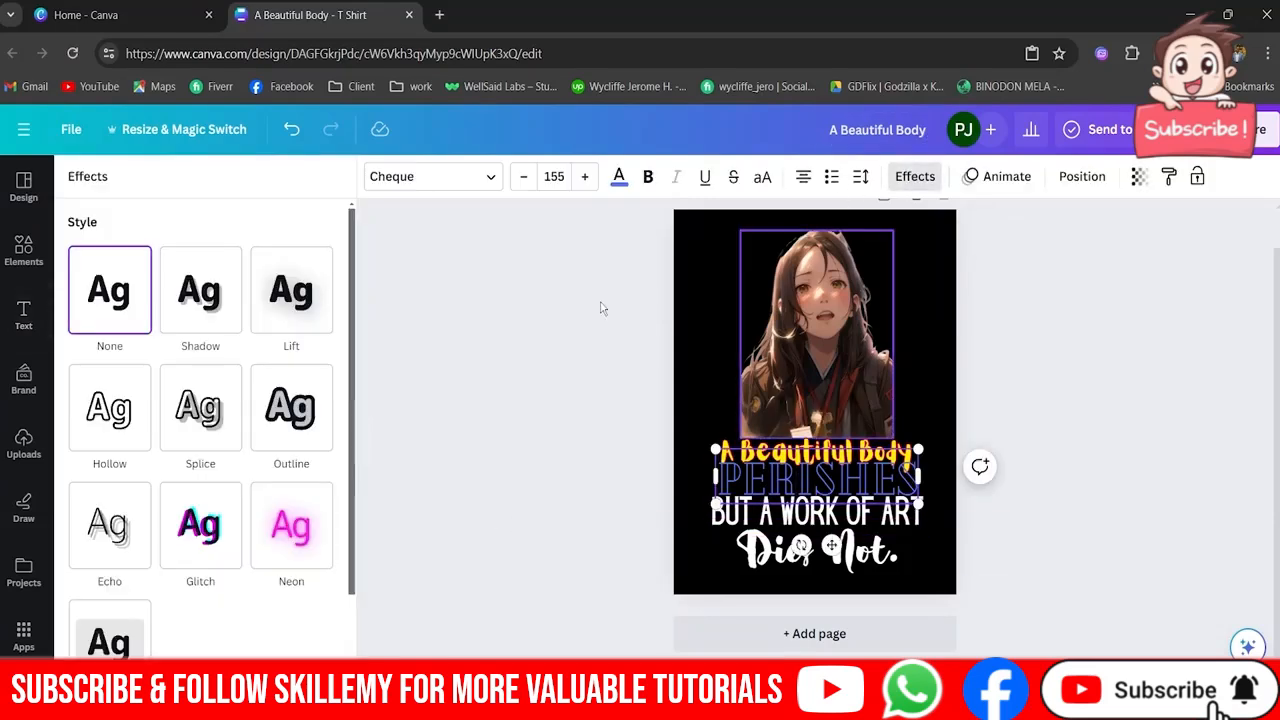
{"action": "left_click", "coordinate": [291, 418]}
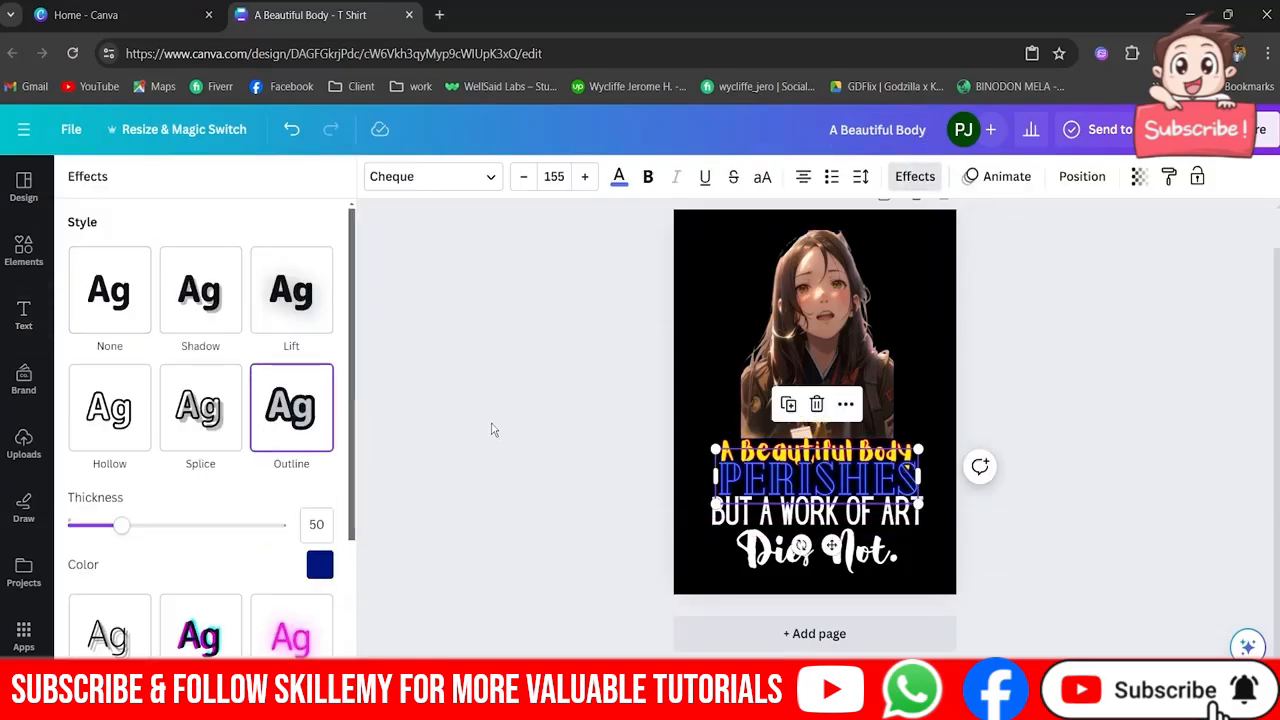
{"action": "left_click", "coordinate": [491, 430]}
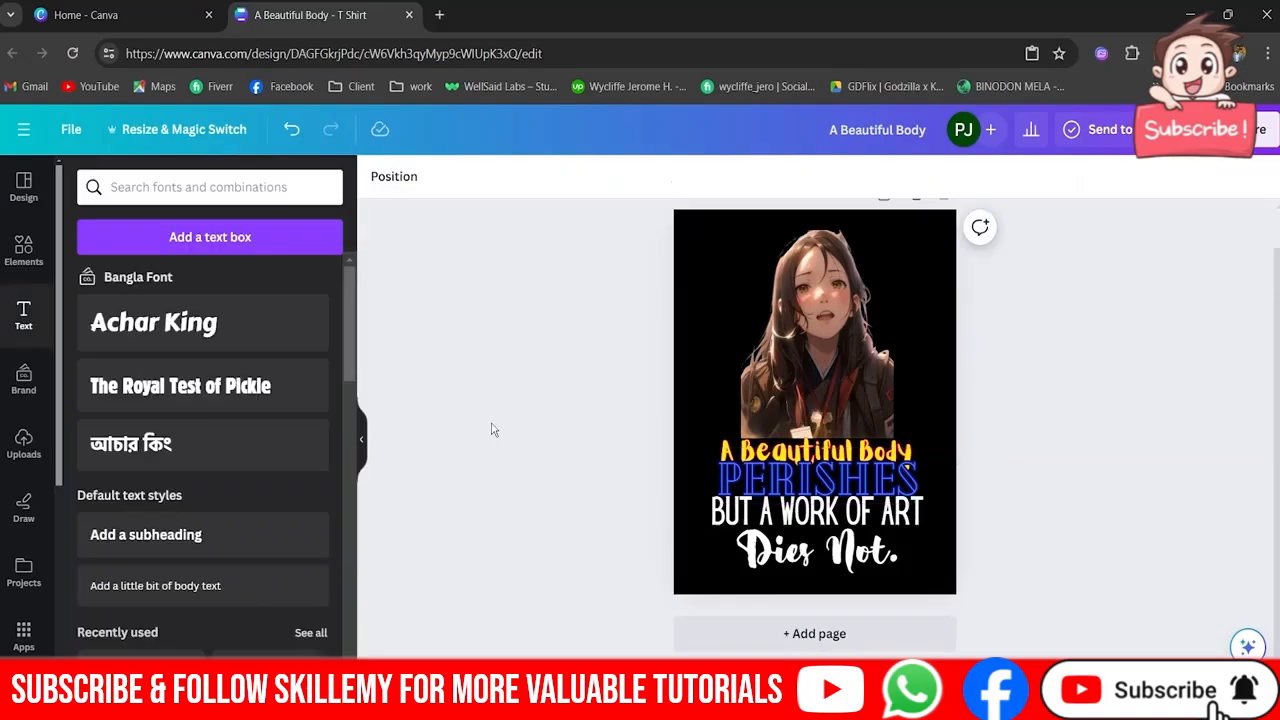
- Send the "PERISHES" line to the back so it sits behind "A Beautiful Body"
{"action": "left_click", "coordinate": [815, 480]}
{"action": "right_click", "coordinate": [815, 480]}
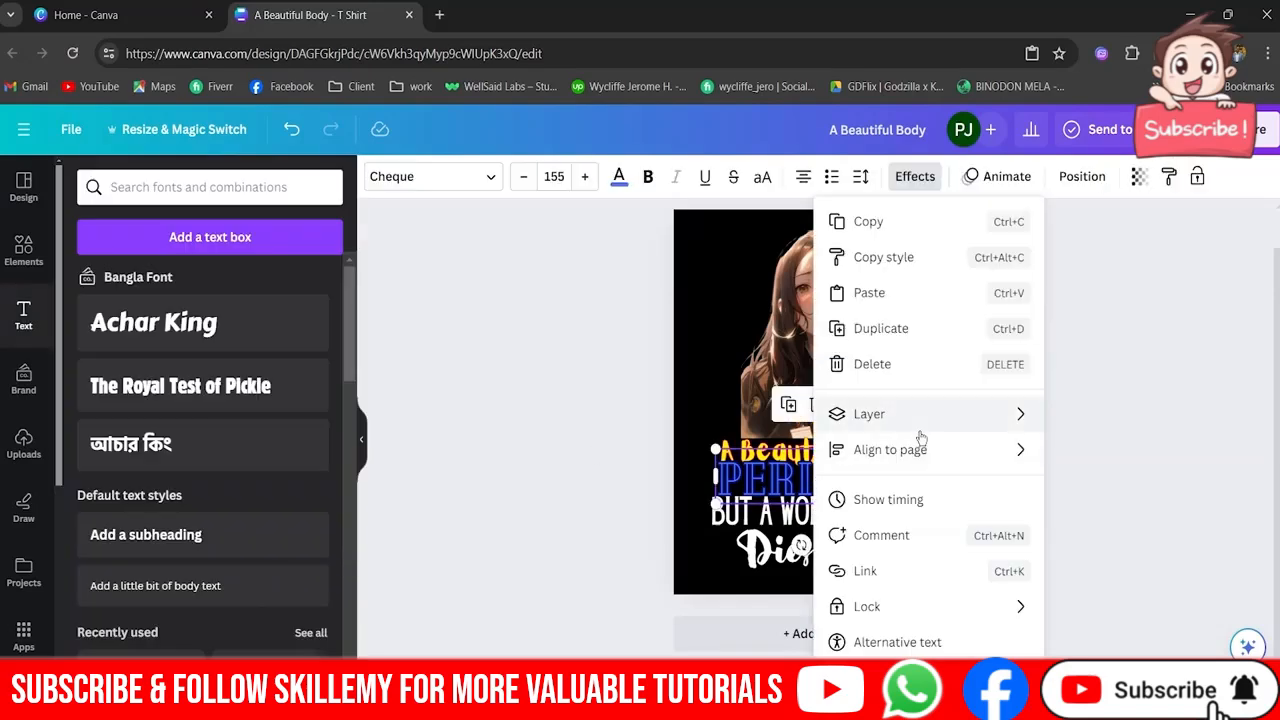
{"action": "mouse_move", "coordinate": [924, 430]}
{"action": "left_click", "coordinate": [1106, 521]}
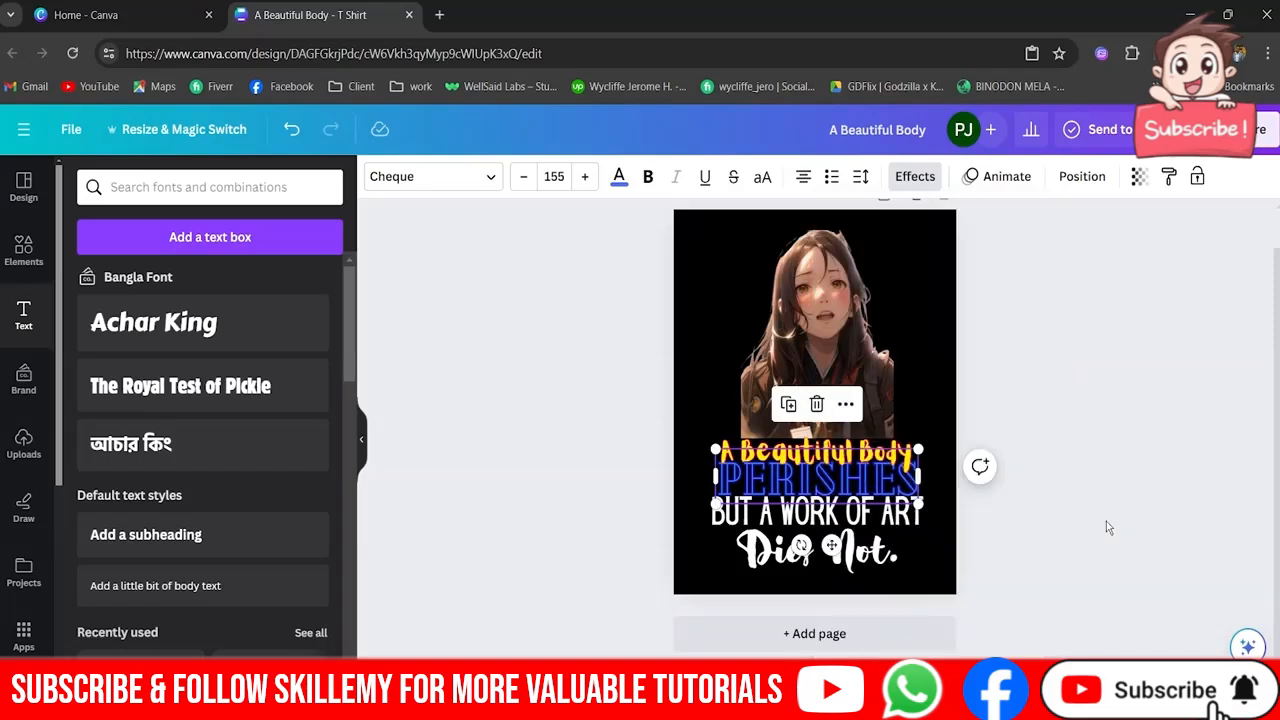
- Set the text colour of the "BUT A WORK OF ART" line to light green from the default solid colours
{"action": "left_click", "coordinate": [808, 512]}
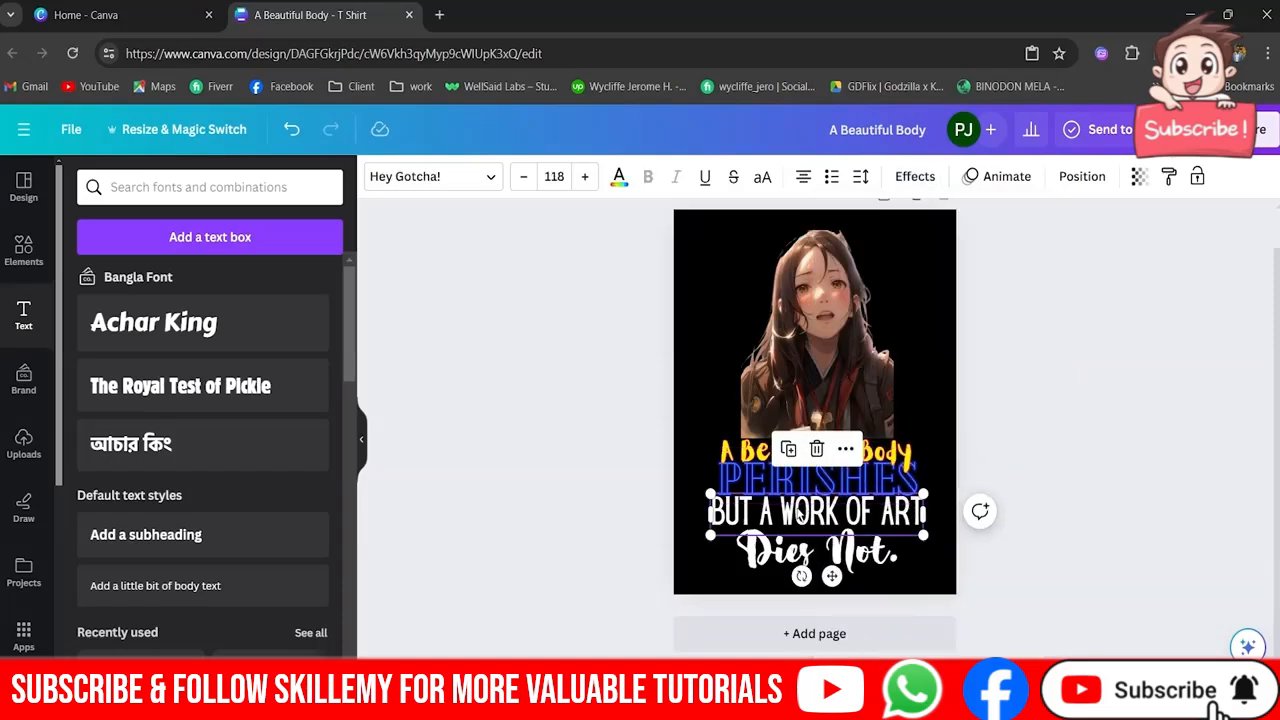
{"action": "left_click", "coordinate": [624, 182]}
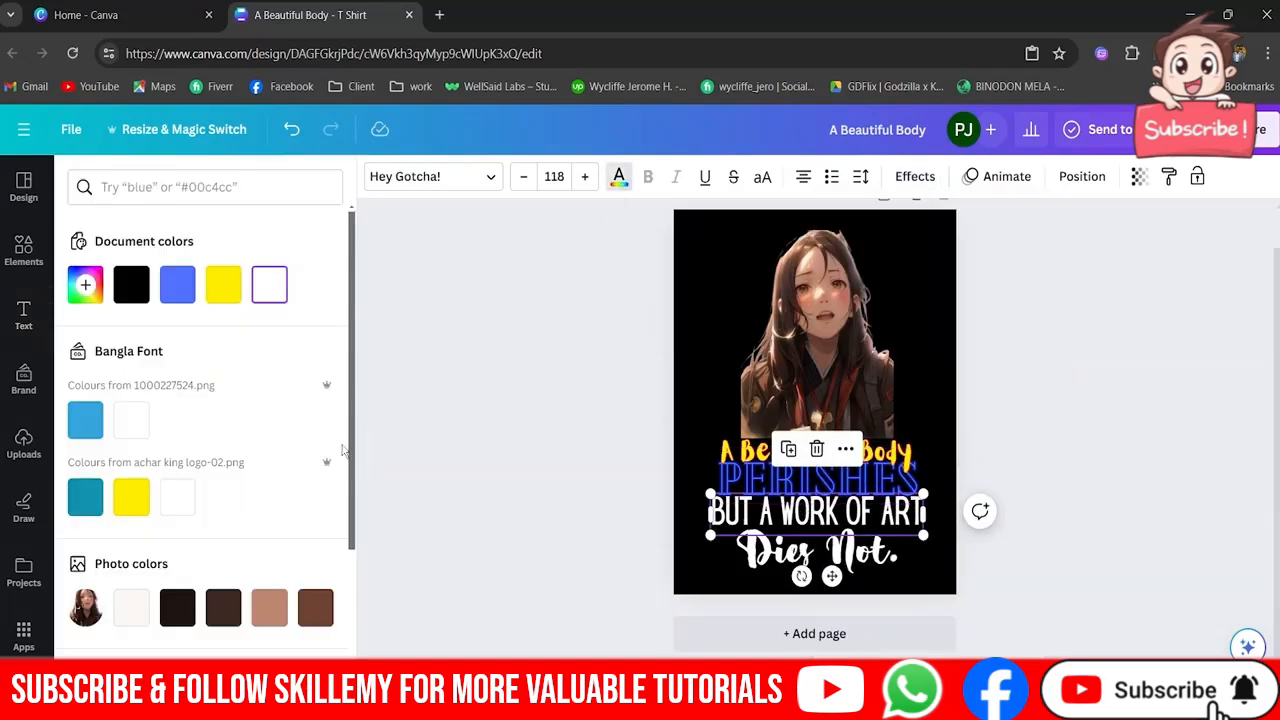
{"action": "scroll", "coordinate": [200, 450], "scroll_direction": "down", "scroll_amount": 5}
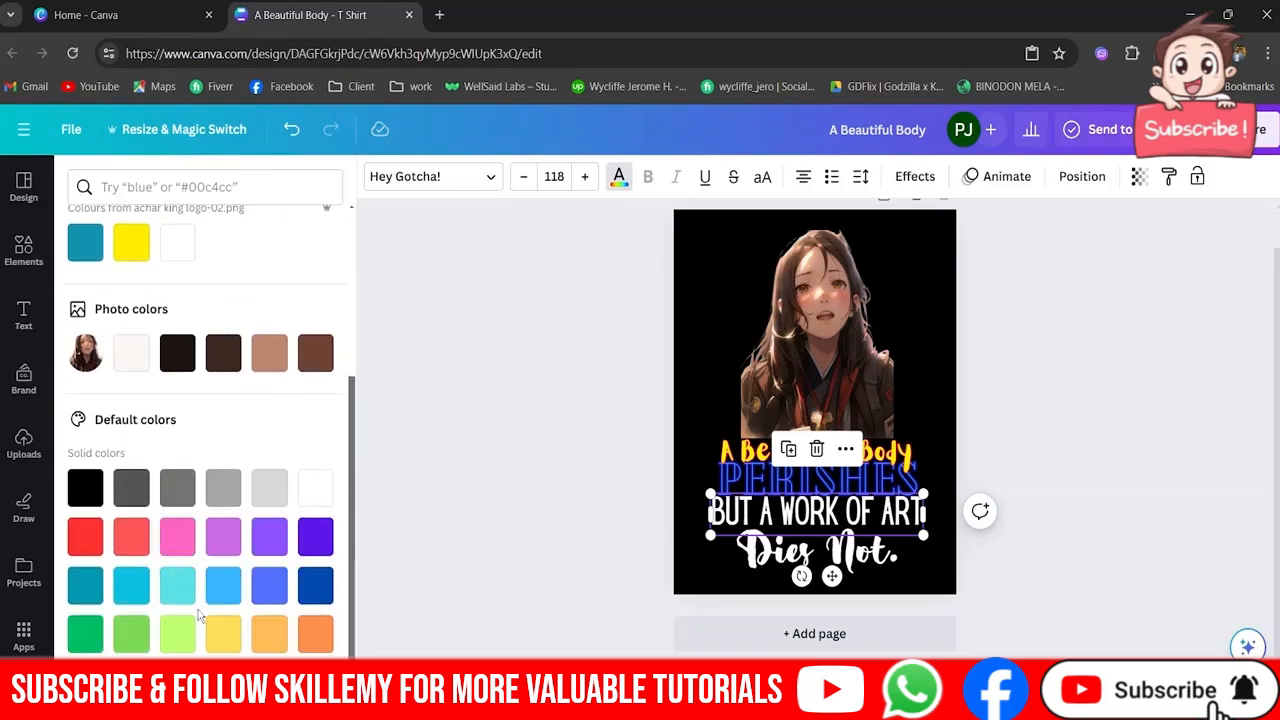
{"action": "left_click", "coordinate": [185, 642]}
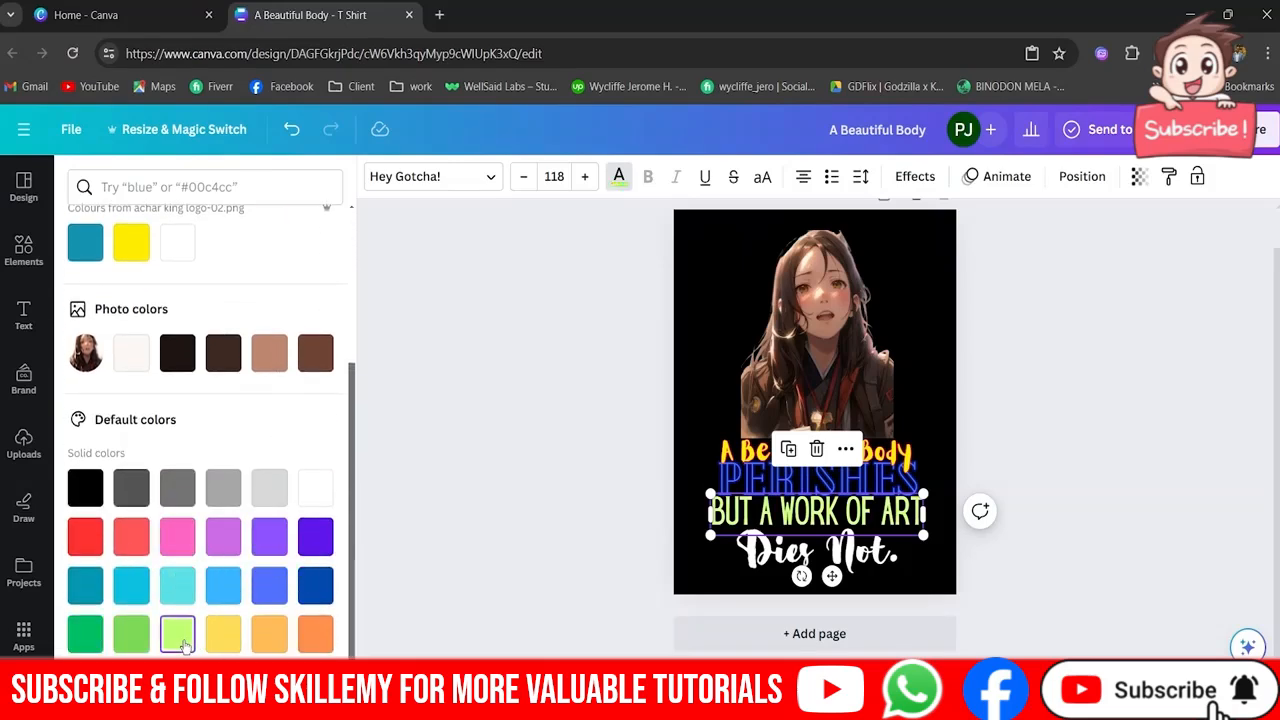
- Apply the Glitch effect to "BUT A WORK OF ART" with offset 30, direction 90 and the cyan and red colour pair
{"action": "left_click", "coordinate": [914, 177]}
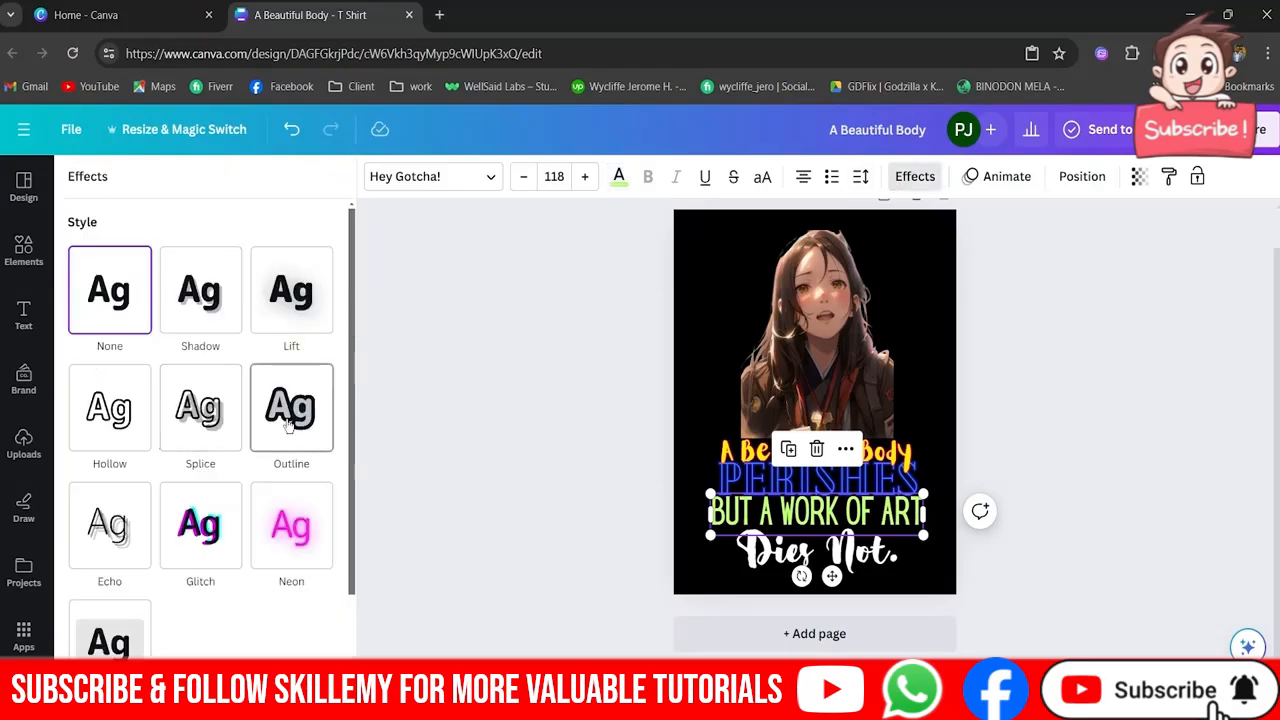
{"action": "left_click", "coordinate": [200, 525]}
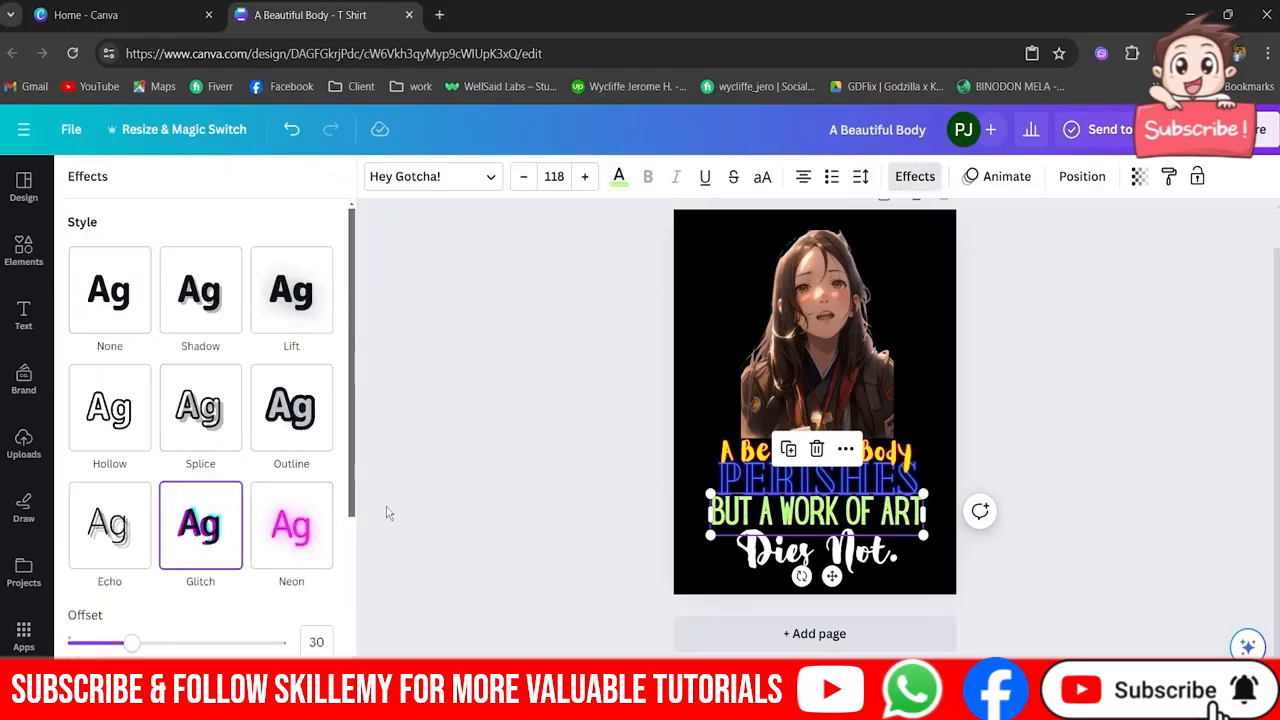
{"action": "scroll", "coordinate": [300, 570], "scroll_direction": "down", "scroll_amount": 3}
{"action": "left_click", "coordinate": [319, 410]}
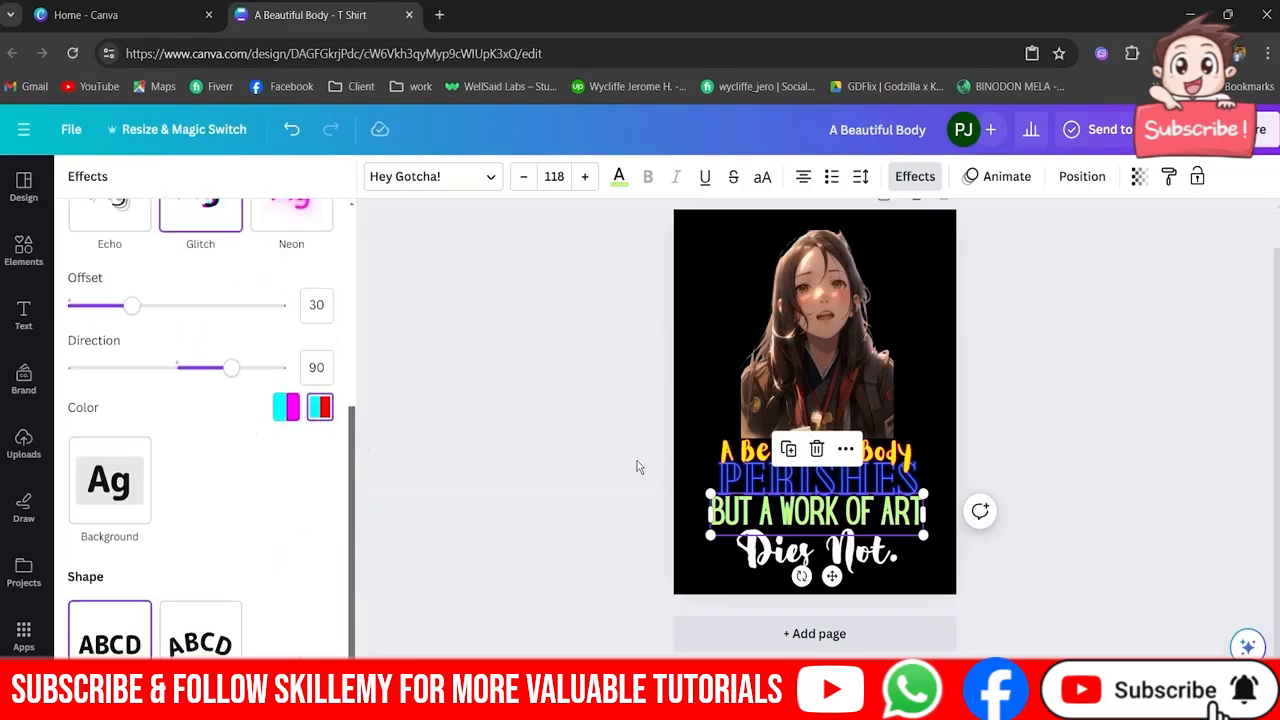
{"action": "left_click", "coordinate": [623, 498]}
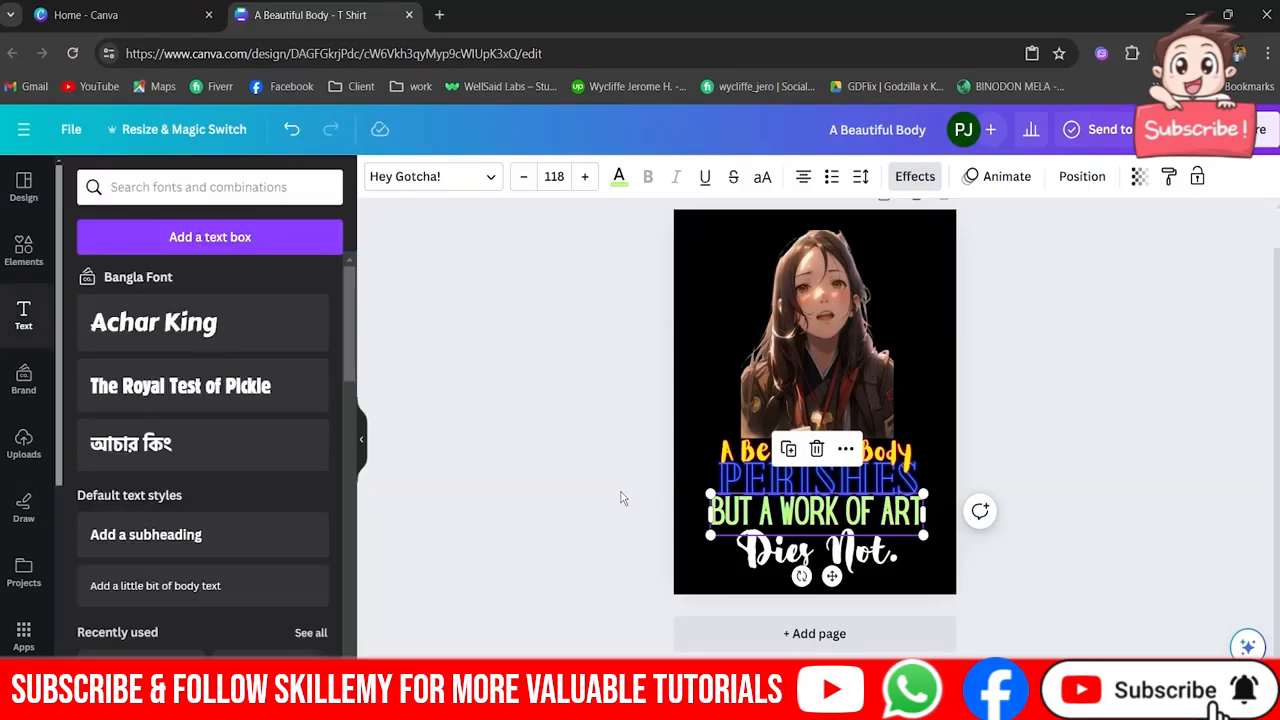
- Nudge the "BUT A WORK OF ART" and "Dies Not." lines slightly upward to tighten the text spacing
{"action": "left_click", "coordinate": [761, 513]}
{"action": "mouse_move", "coordinate": [761, 513]}
{"action": "left_mouse_down"}
{"action": "mouse_move", "coordinate": [757, 494]}
{"action": "mouse_move", "coordinate": [760, 510]}
{"action": "left_mouse_up"}
{"action": "left_click", "coordinate": [838, 548]}
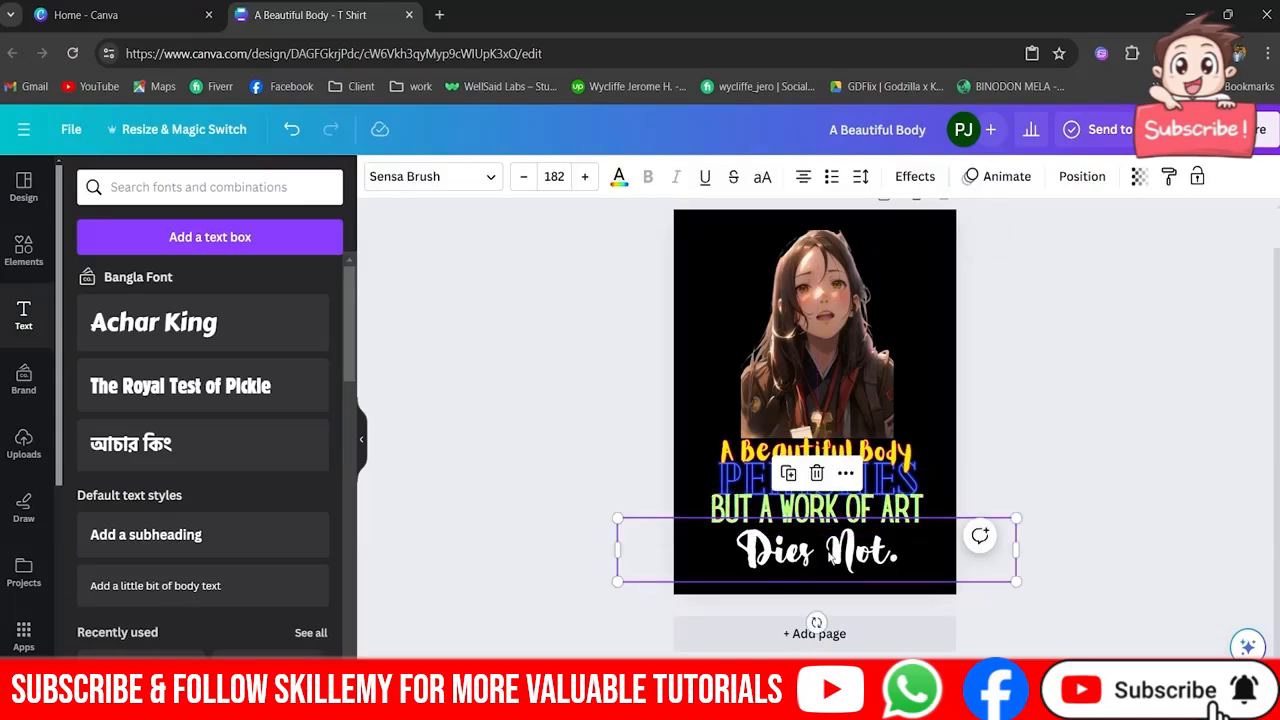
{"action": "left_click_drag", "start_coordinate": [810, 558], "coordinate": [810, 554]}
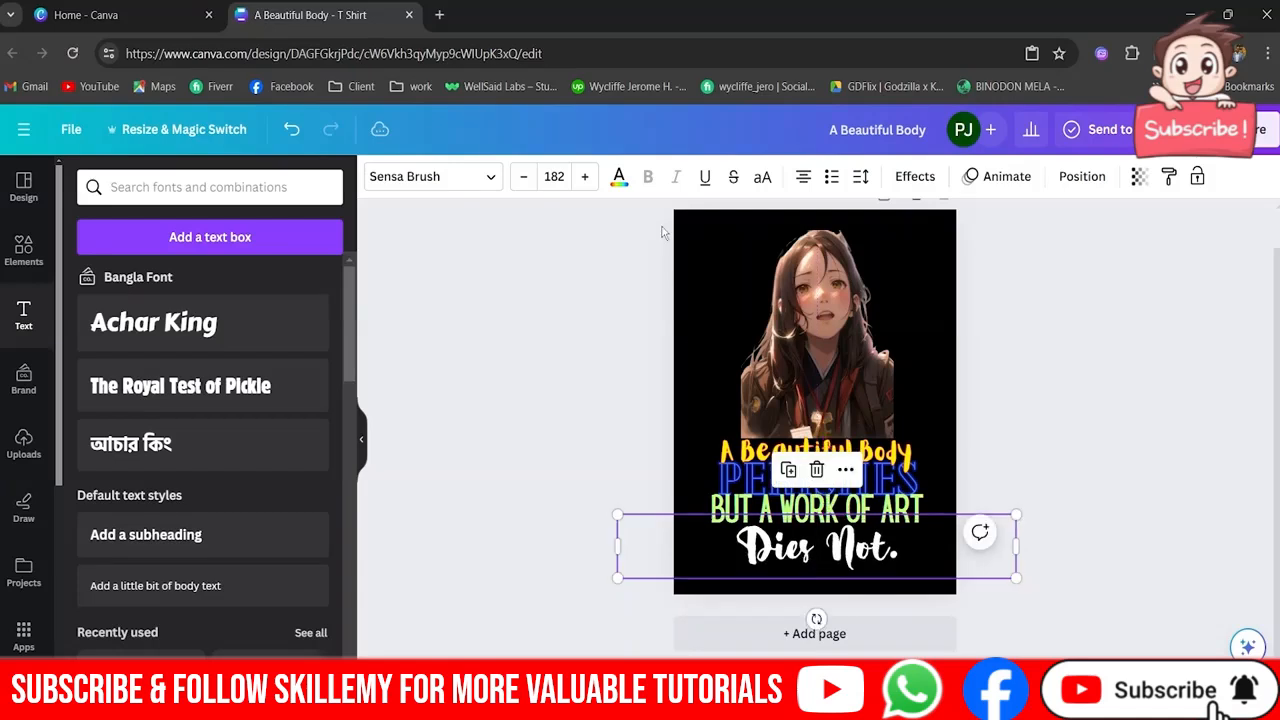
- Try pink, medium blue, dark blue and green text colours on the "Dies Not." line, and settle on bright red
{"action": "left_click", "coordinate": [619, 178]}
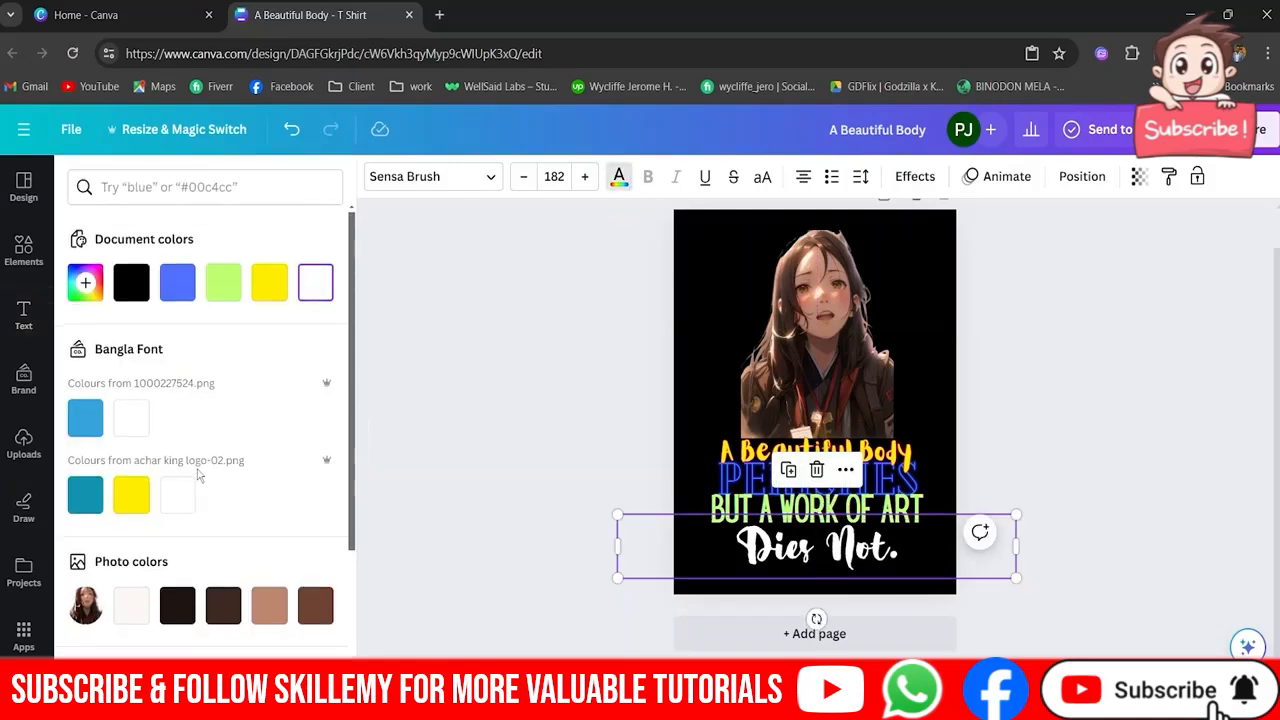
{"action": "scroll", "coordinate": [256, 540], "scroll_direction": "down", "scroll_amount": 3}
{"action": "left_click", "coordinate": [177, 538]}
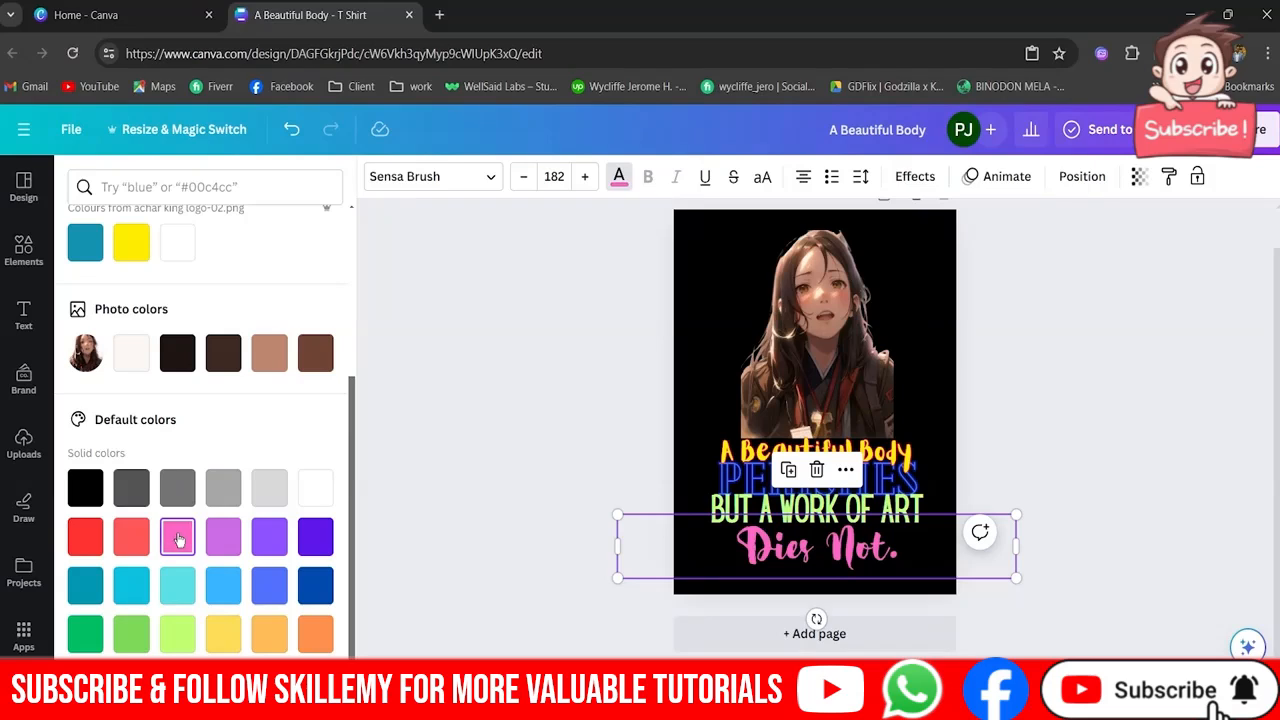
{"action": "left_click", "coordinate": [269, 587]}
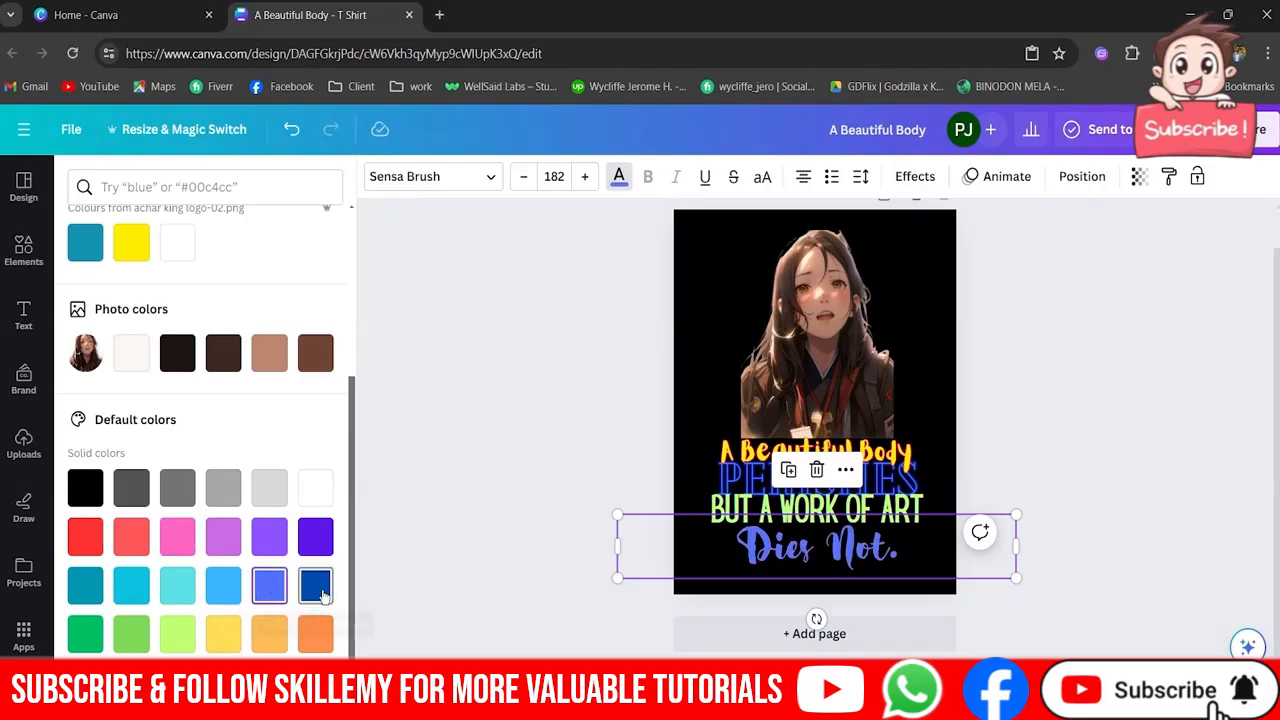
{"action": "left_click", "coordinate": [320, 594]}
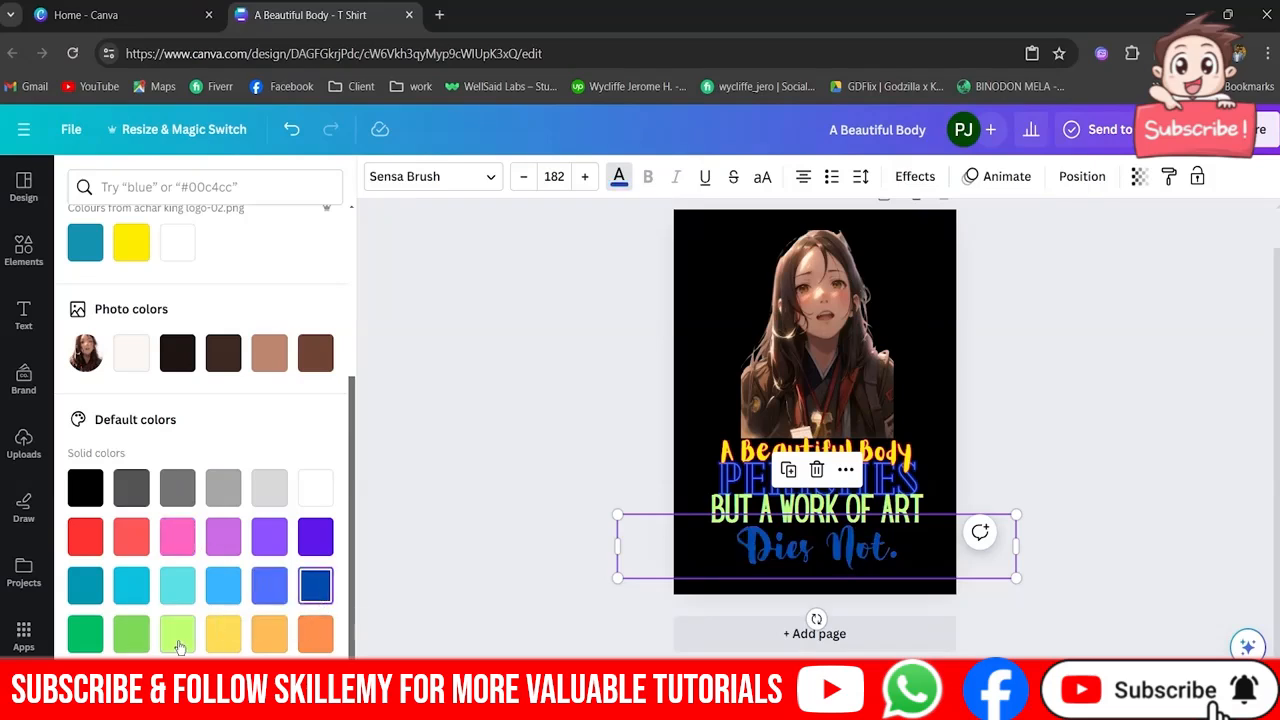
{"action": "left_click", "coordinate": [85, 635]}
{"action": "left_click", "coordinate": [88, 540]}
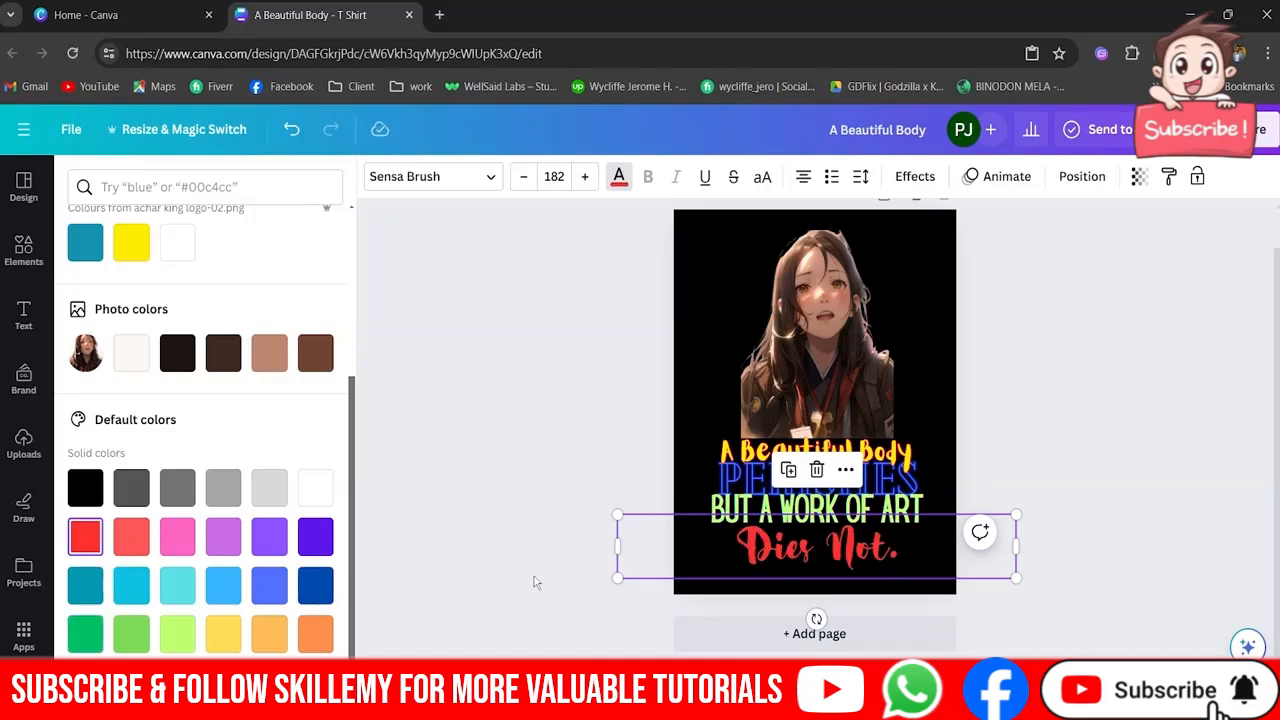
- Apply the Hollow effect with a thickness of 27 to the "Dies Not." line
{"action": "left_click", "coordinate": [912, 174]}
{"action": "left_click", "coordinate": [128, 422]}
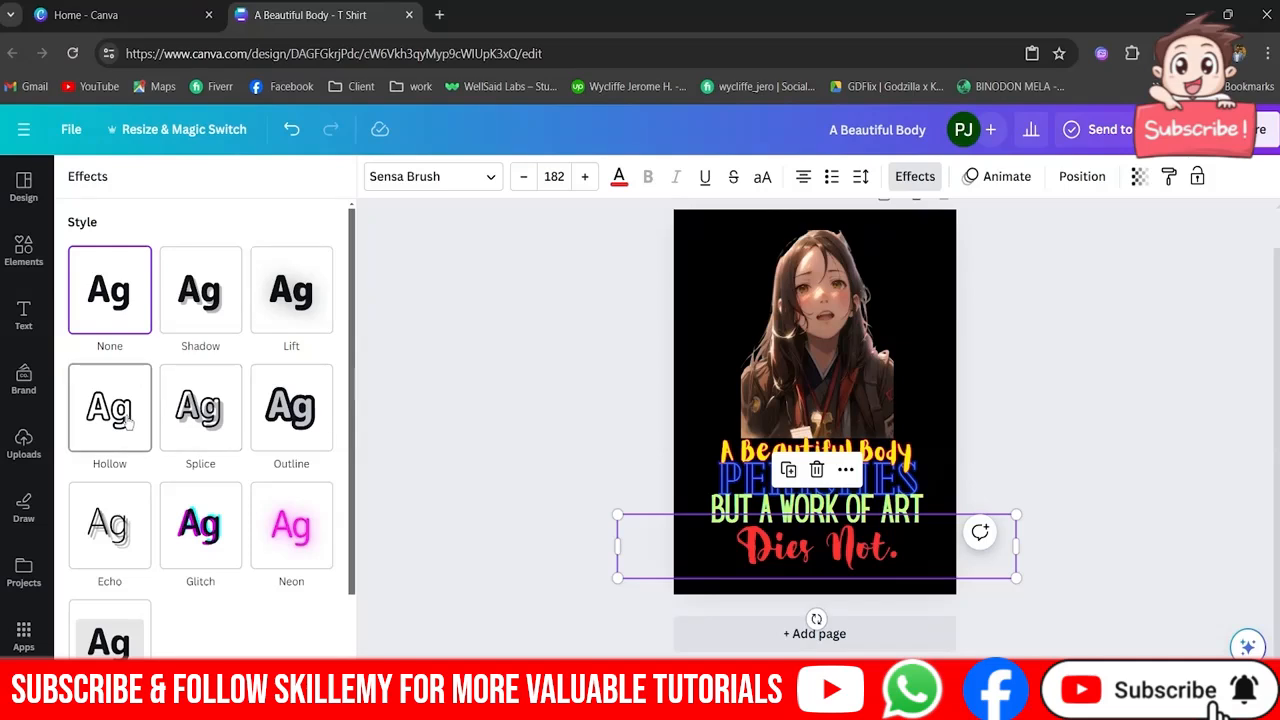
{"action": "scroll", "coordinate": [128, 424], "scroll_direction": "down", "scroll_amount": 1}
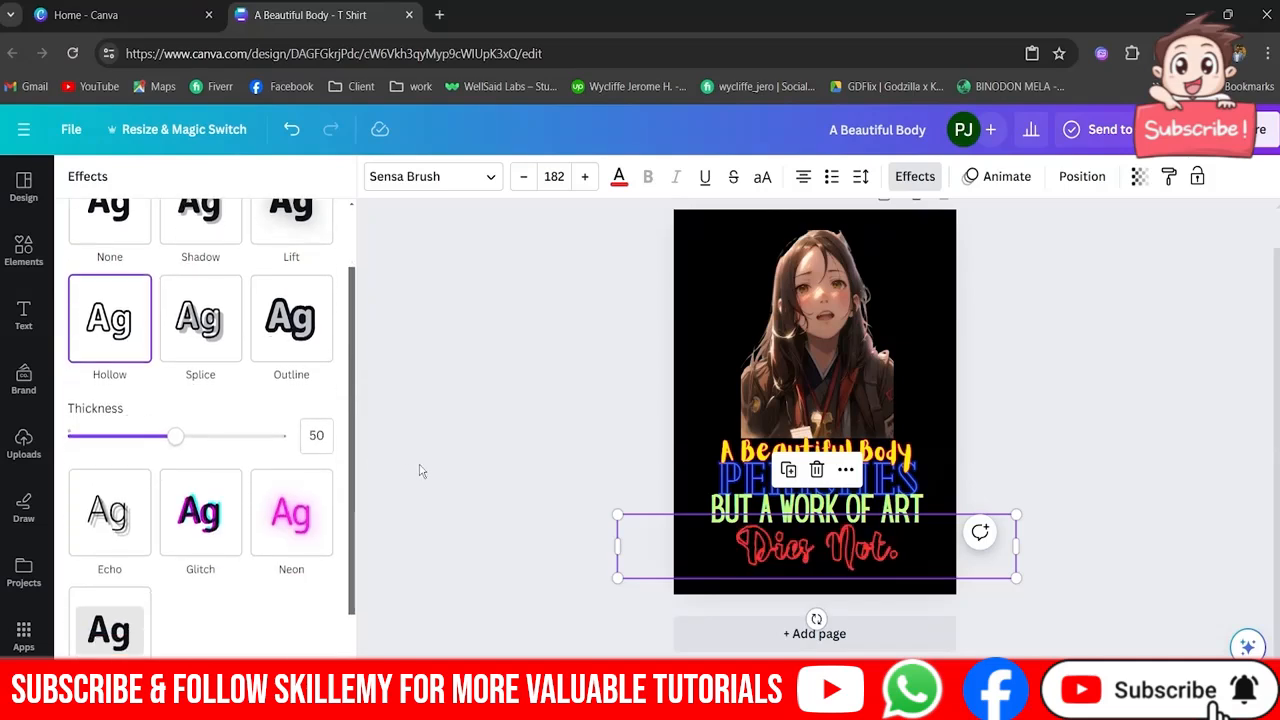
{"action": "left_click_drag", "start_coordinate": [175, 436], "coordinate": [126, 455]}
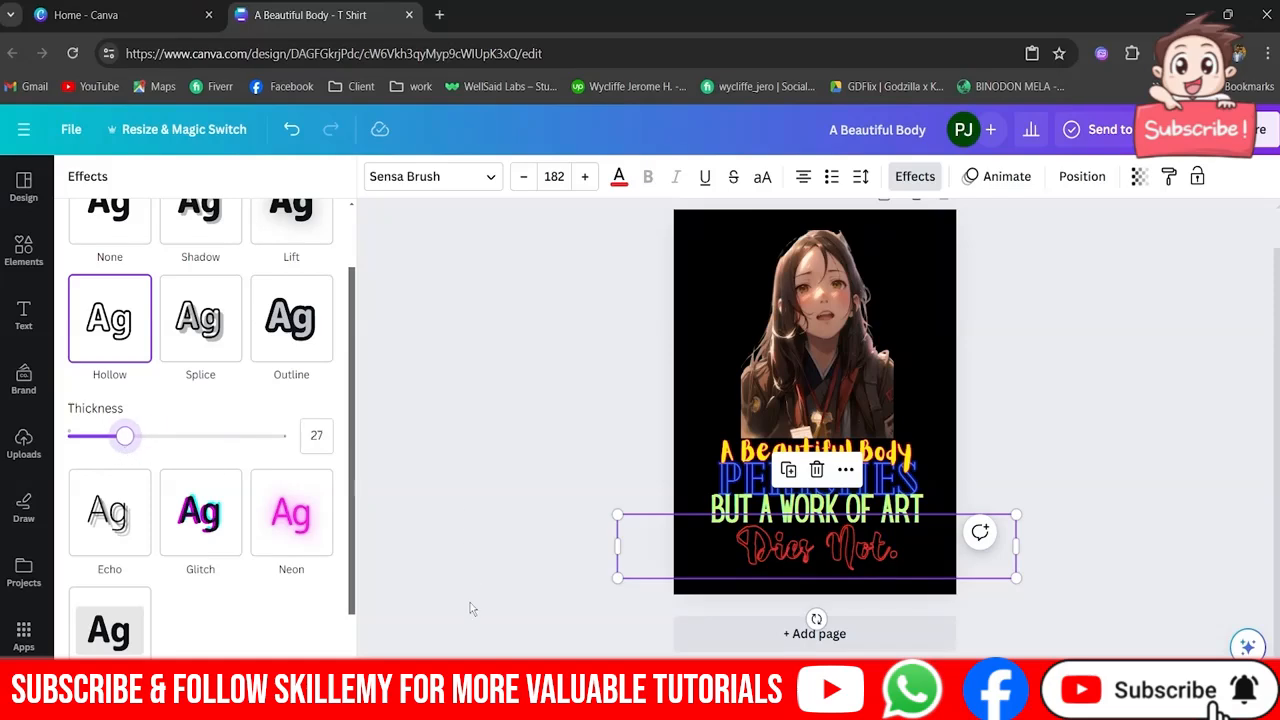
{"action": "left_click", "coordinate": [518, 580]}
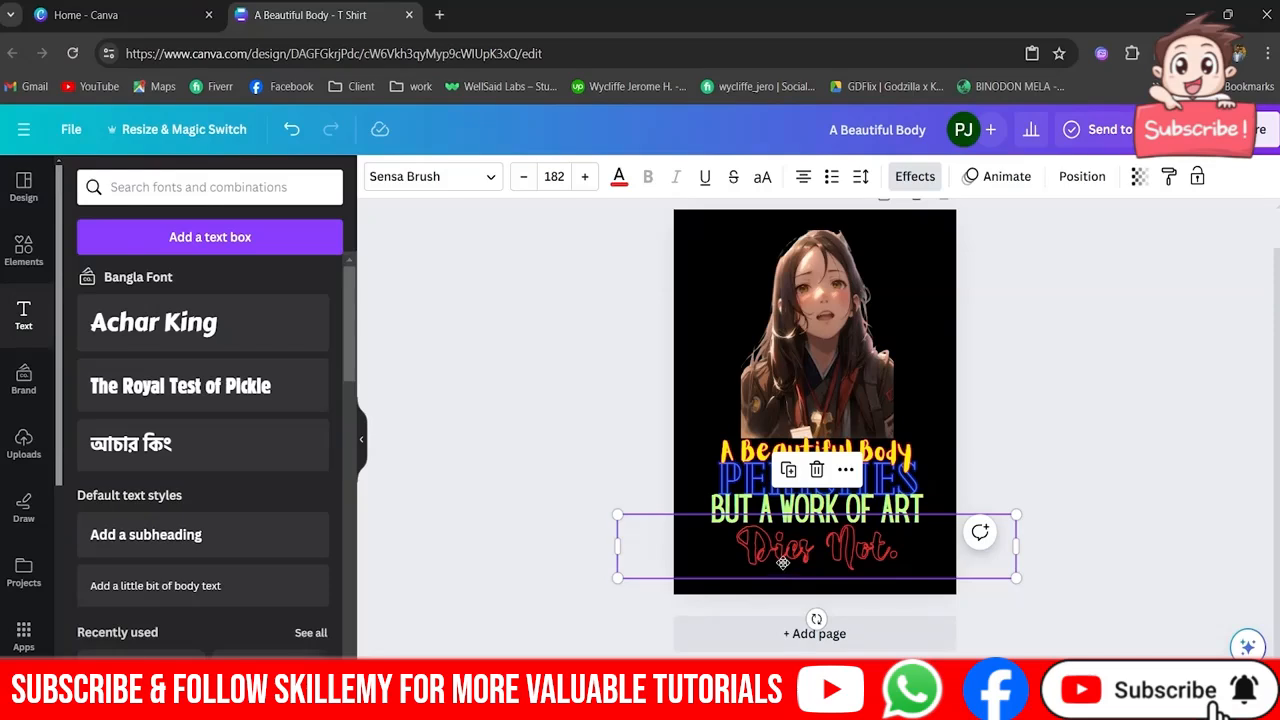
- Move the "Dies Not." line slightly up towards the line above it, and preview the finished design in full screen
{"action": "left_click_drag", "start_coordinate": [783, 563], "coordinate": [783, 554]}
{"action": "left_click", "coordinate": [590, 560]}
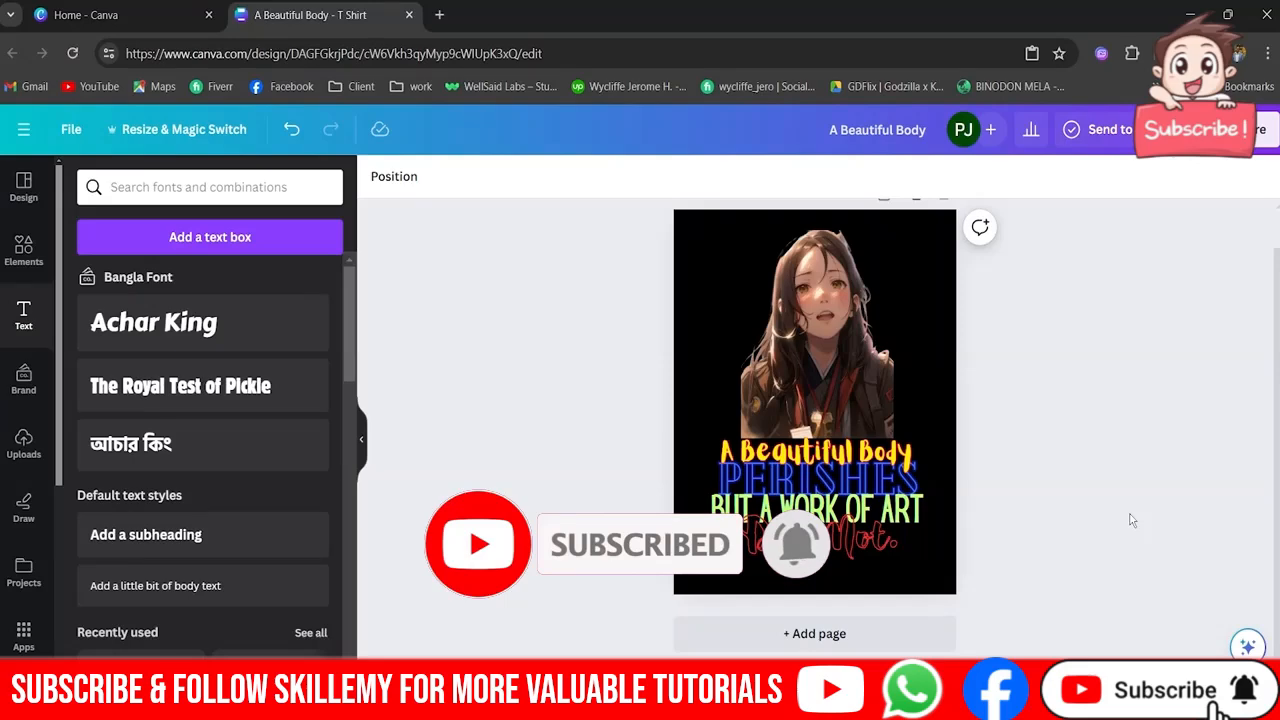
{"action": "left_click", "coordinate": [1232, 702]}
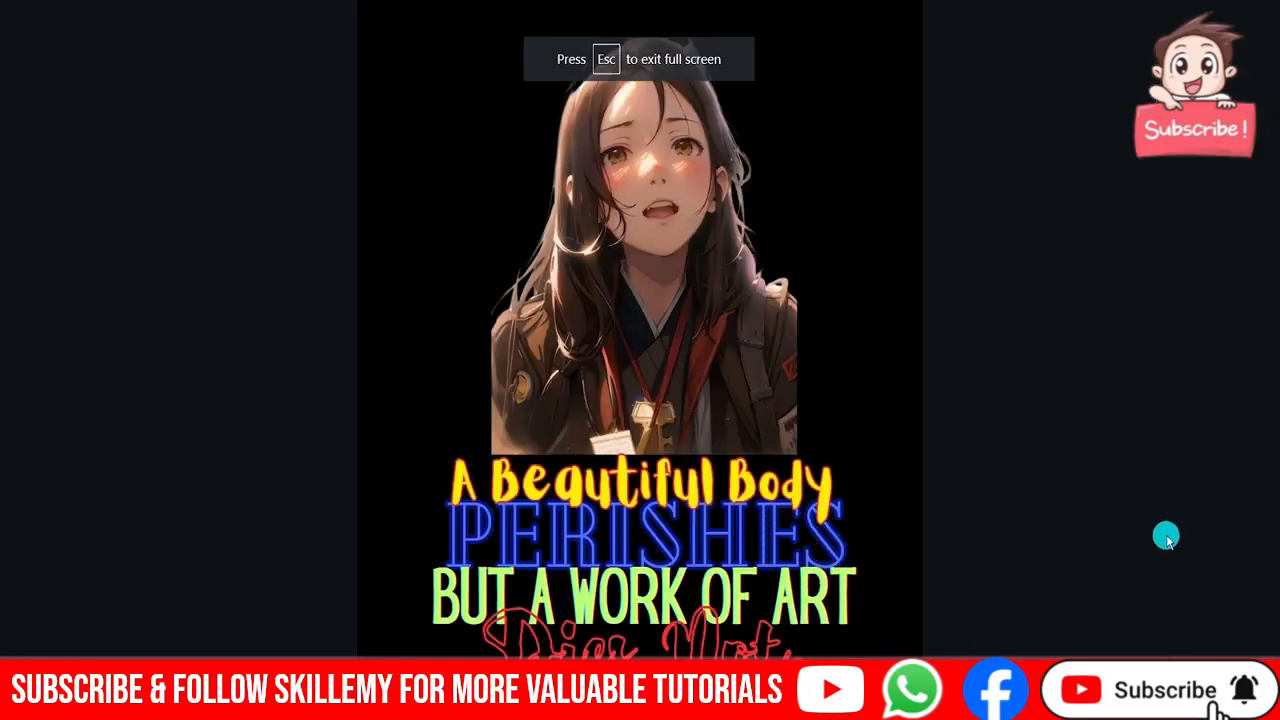
{"action": "key", "text": "Escape"}
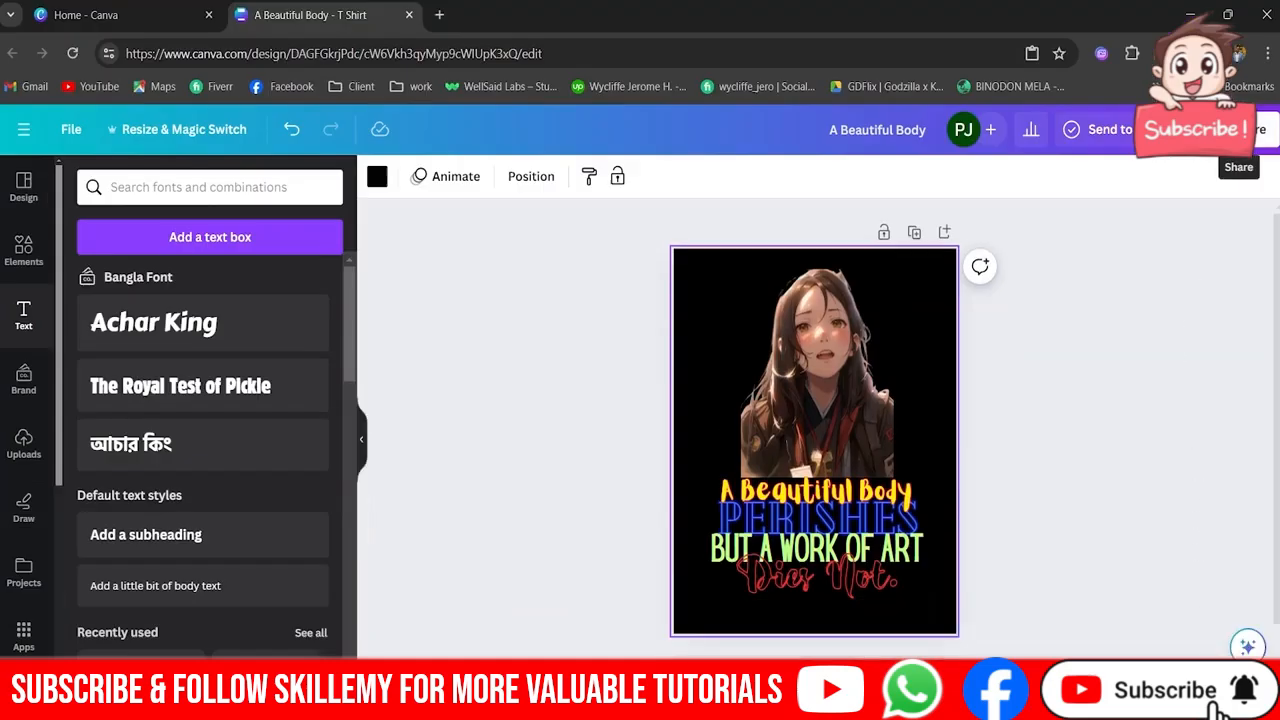
- Try to download the design as a JPG at size 3.125
{"action": "left_click", "coordinate": [1250, 129]}
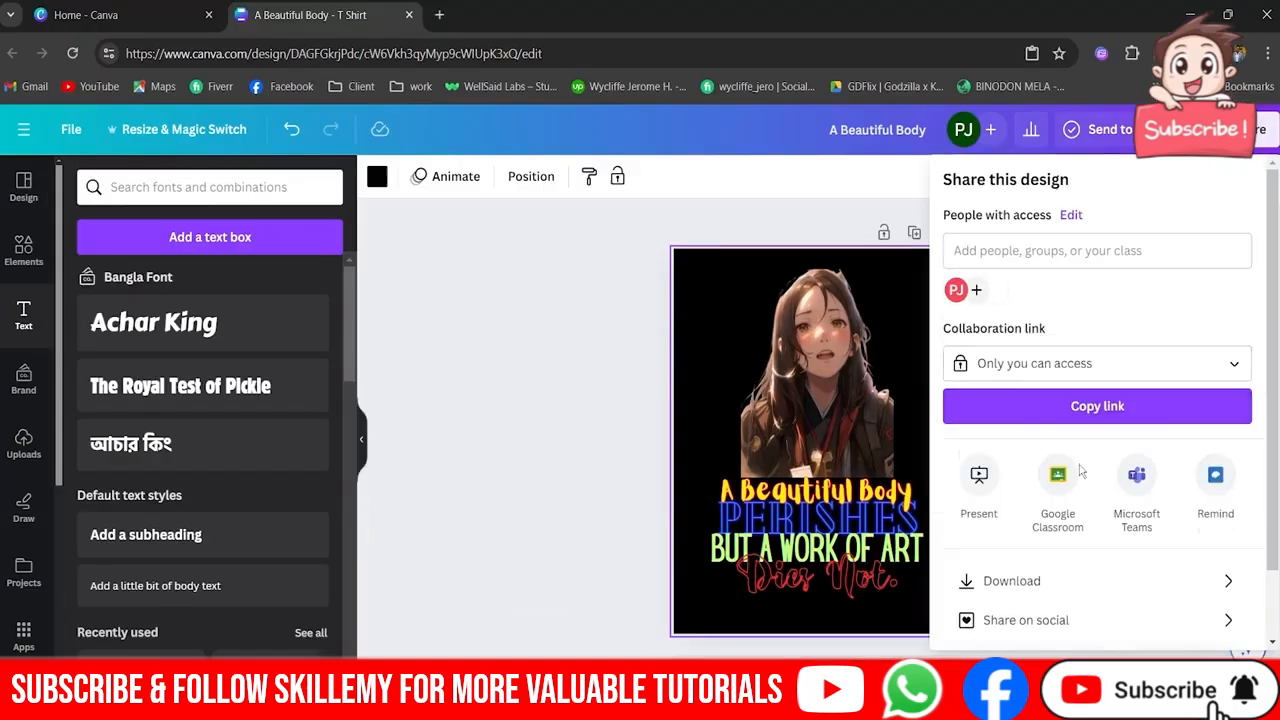
{"action": "left_click", "coordinate": [1020, 584]}
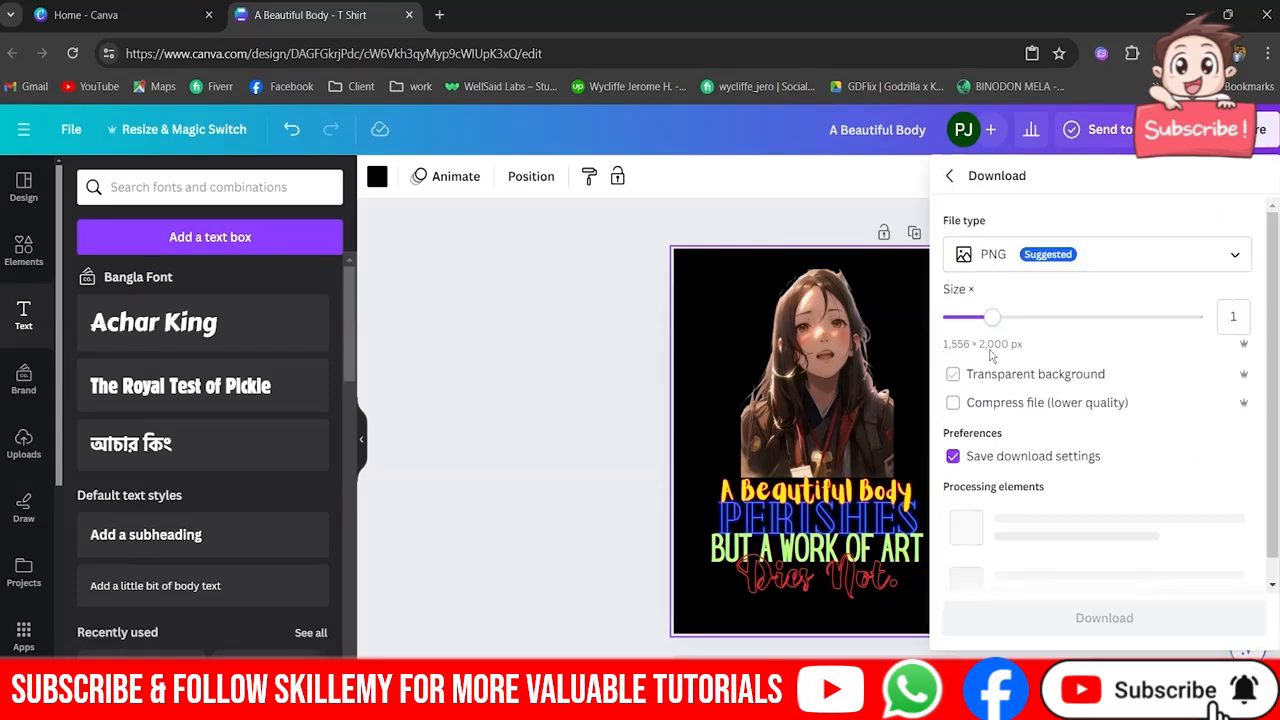
{"action": "left_click_drag", "start_coordinate": [1004, 324], "coordinate": [1218, 318]}
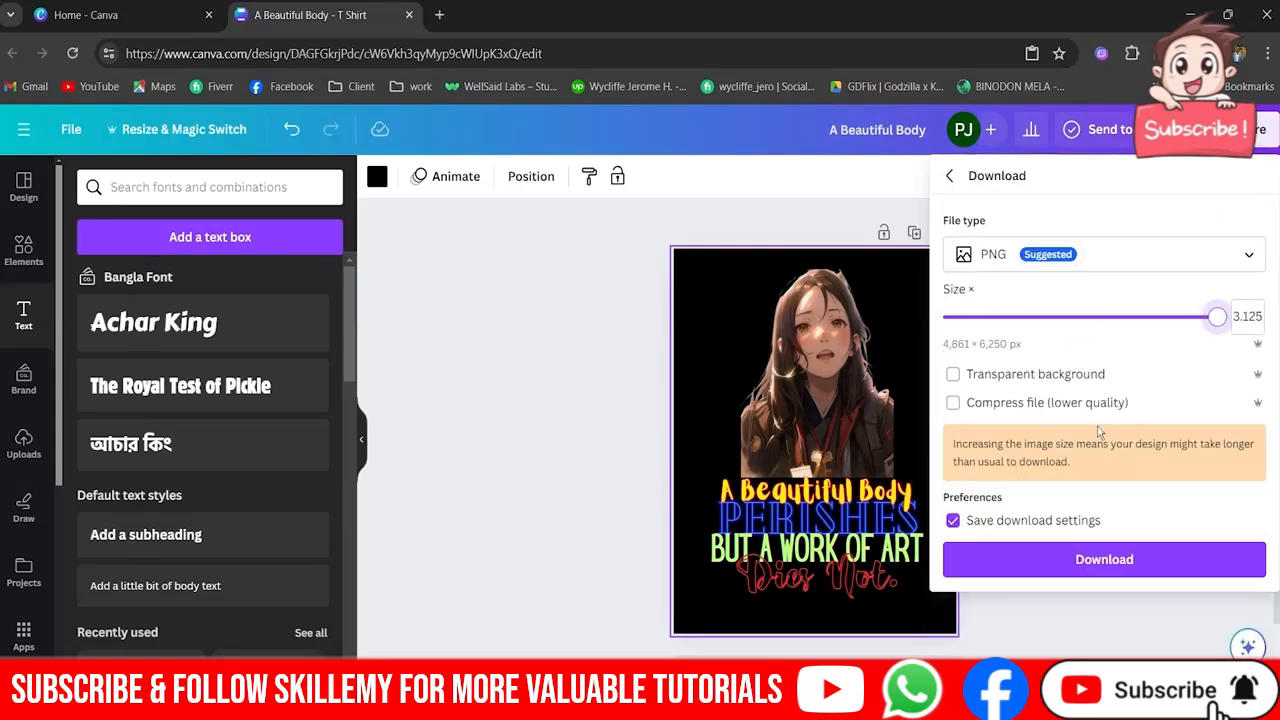
{"action": "left_click", "coordinate": [1080, 256]}
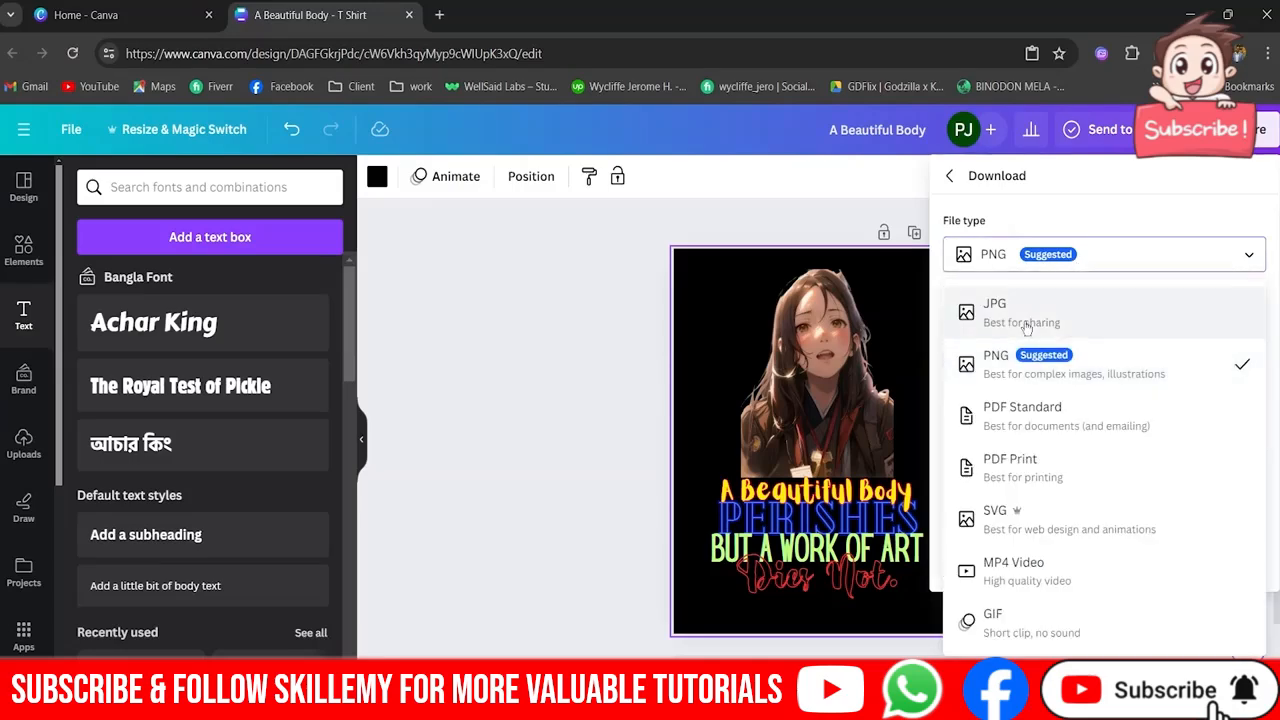
{"action": "left_click", "coordinate": [994, 304]}
{"action": "left_click", "coordinate": [1080, 584]}
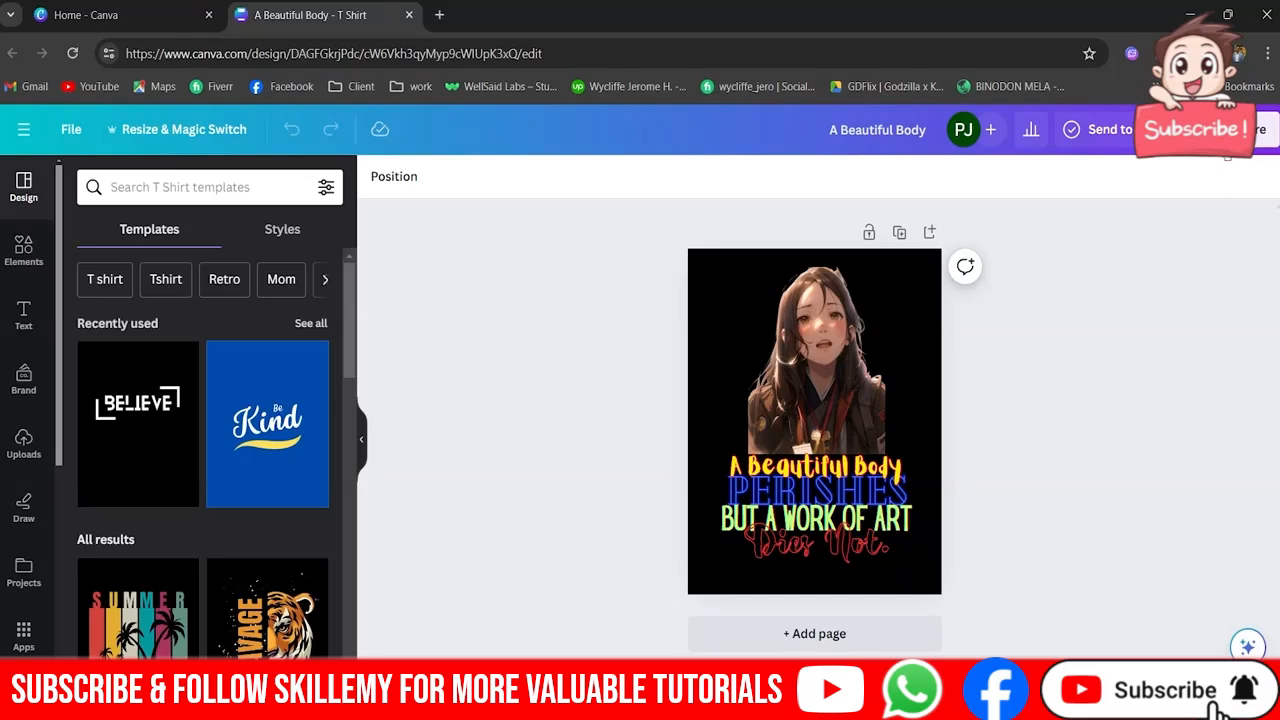
- Download the design as a JPG at size 3.125 and quality 100
{"action": "left_click", "coordinate": [1262, 129]}
{"action": "left_click", "coordinate": [1014, 578]}
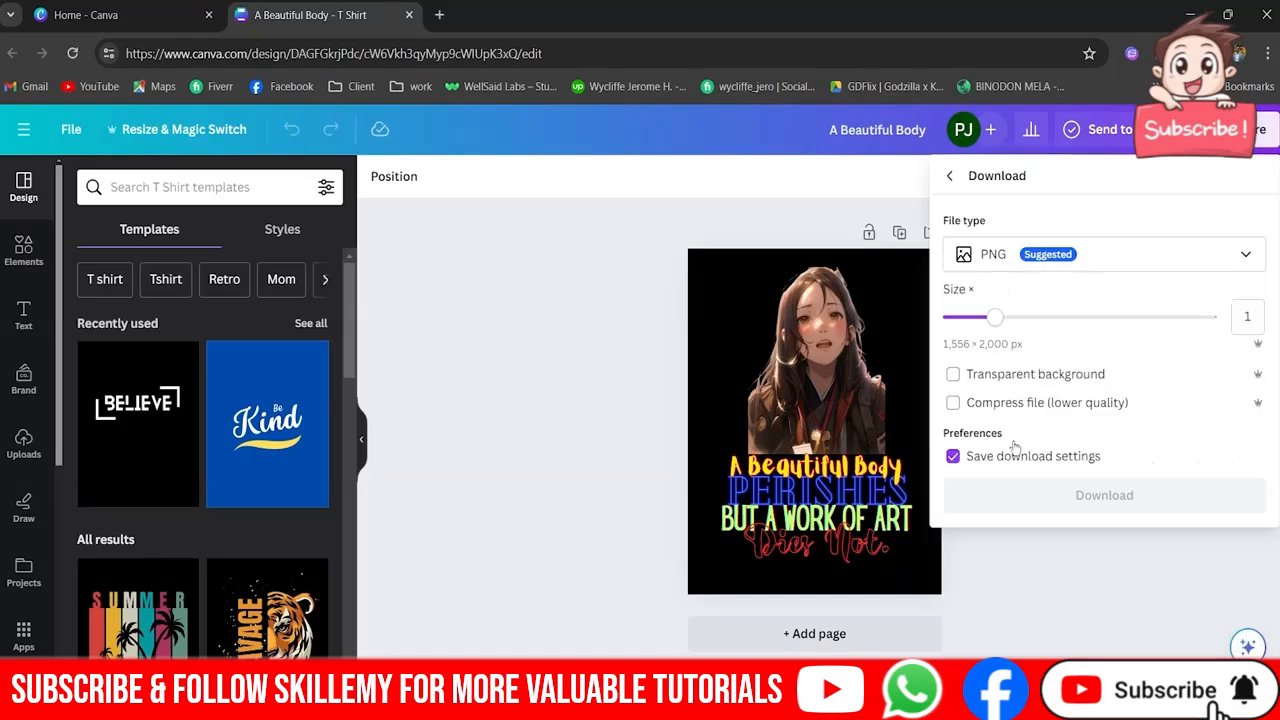
{"action": "left_click_drag", "start_coordinate": [995, 316], "coordinate": [1216, 316]}
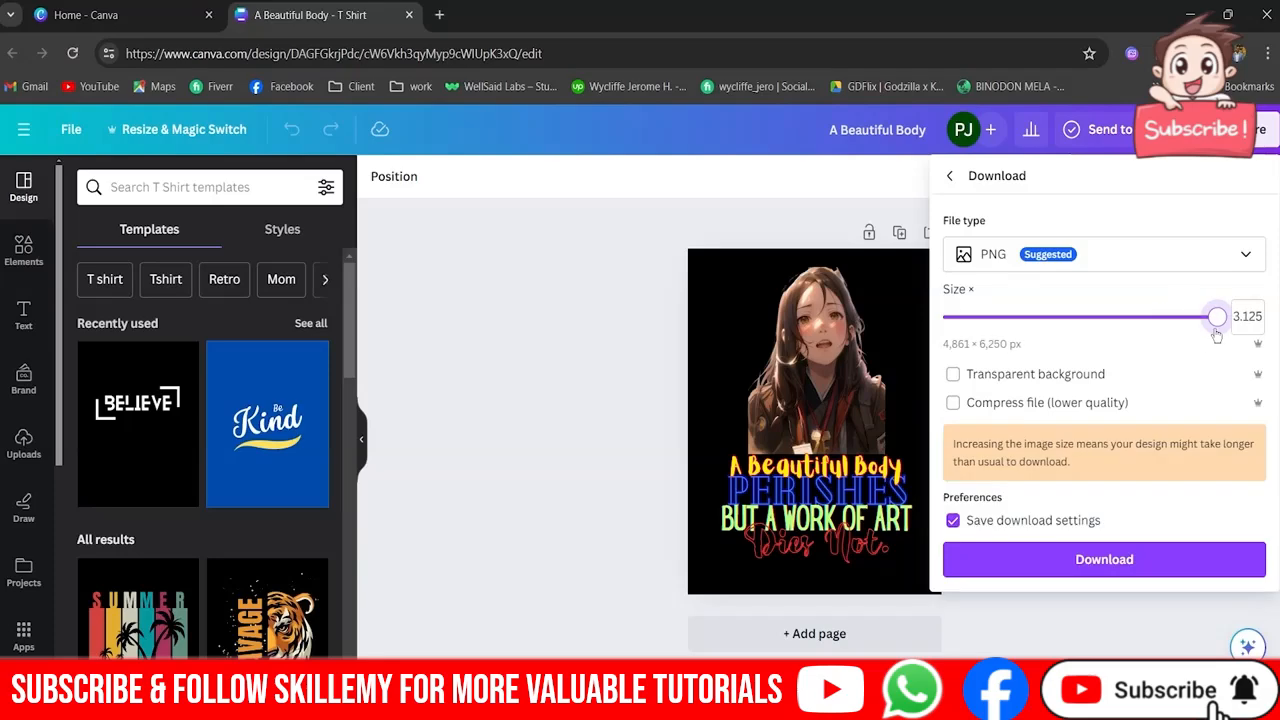
{"action": "left_click", "coordinate": [1203, 263]}
{"action": "left_click", "coordinate": [1106, 320]}
{"action": "left_click_drag", "start_coordinate": [1160, 397], "coordinate": [1237, 401]}
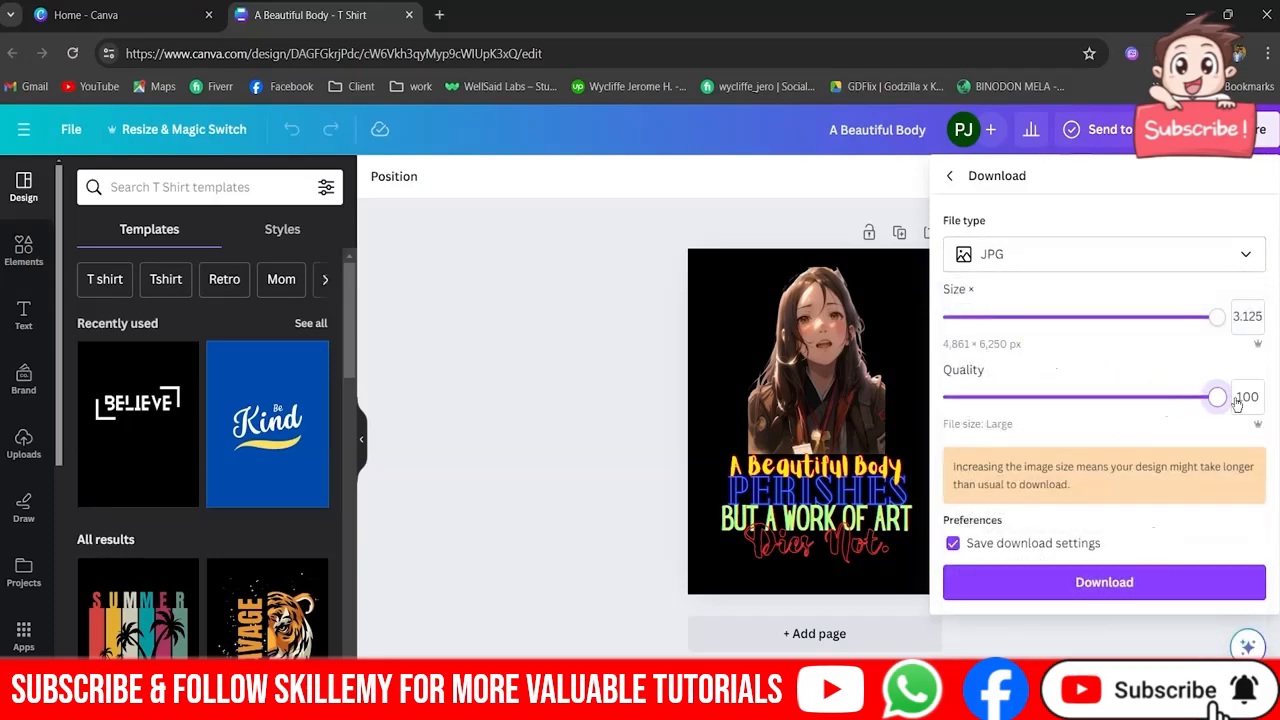
{"action": "left_click", "coordinate": [1108, 588]}
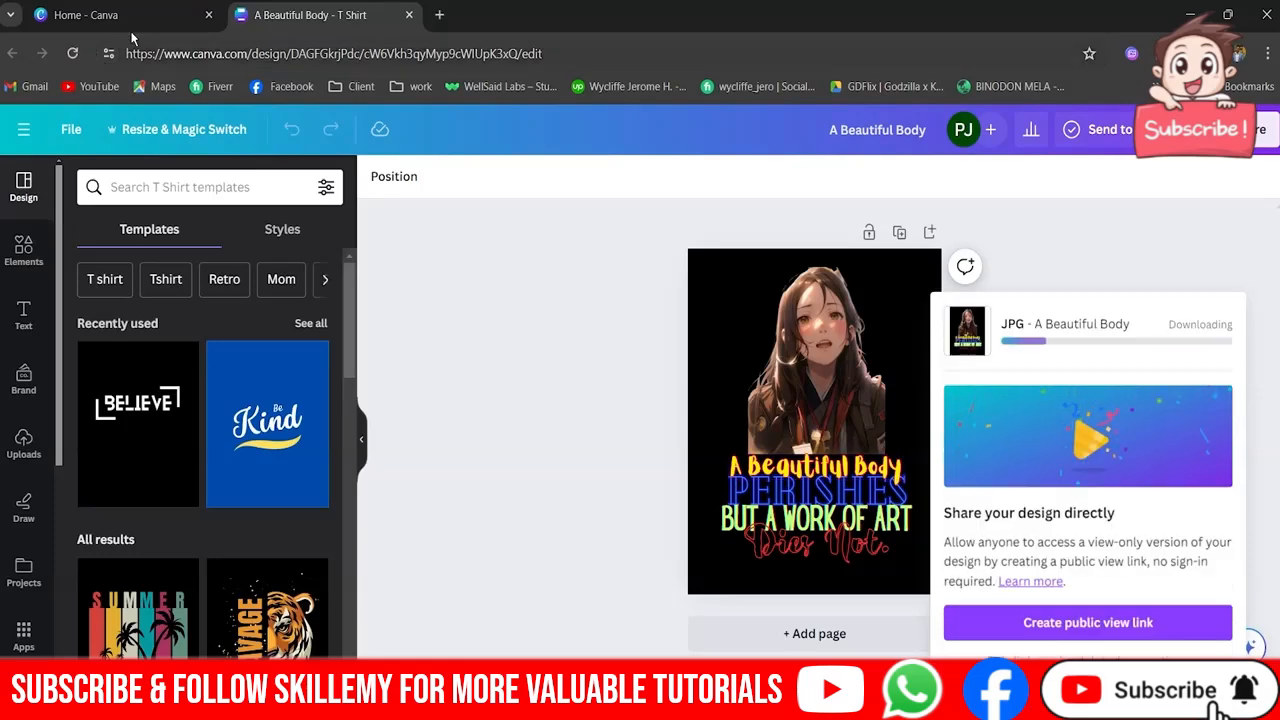
- Create a new design with the recent custom size of 1000 × 1000 px
{"action": "left_click", "coordinate": [128, 17]}
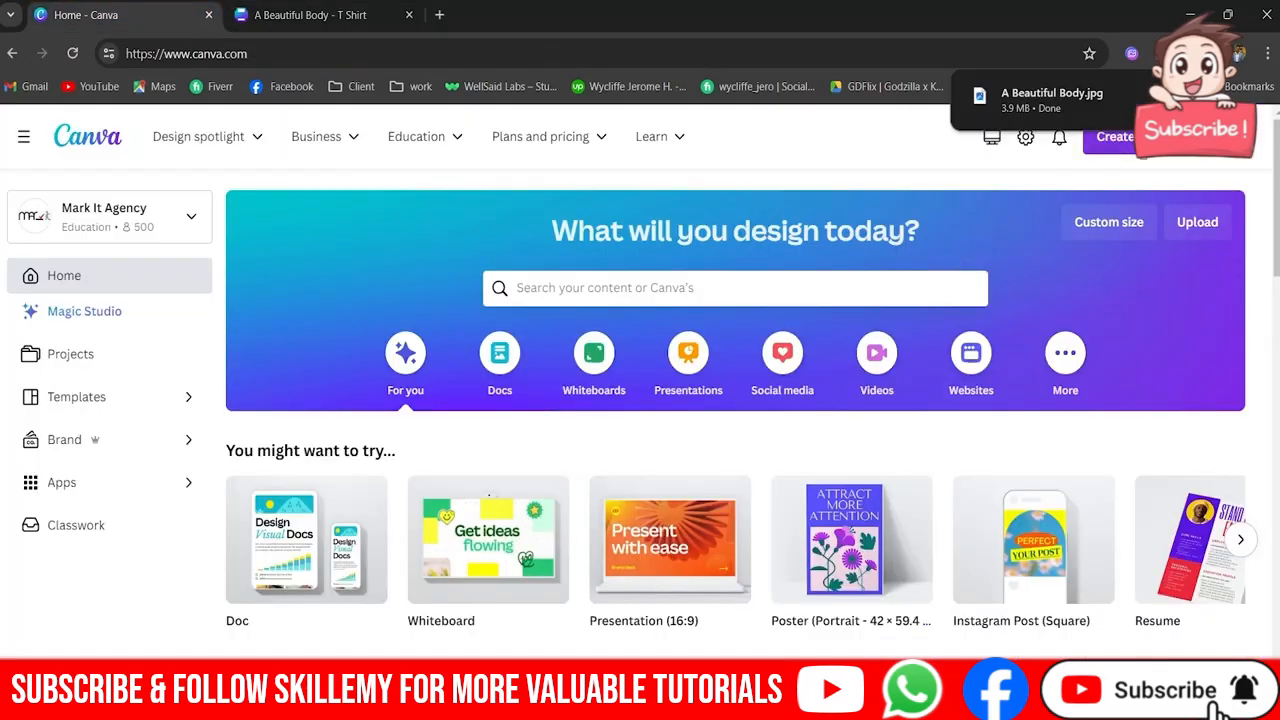
{"action": "left_click", "coordinate": [1115, 136]}
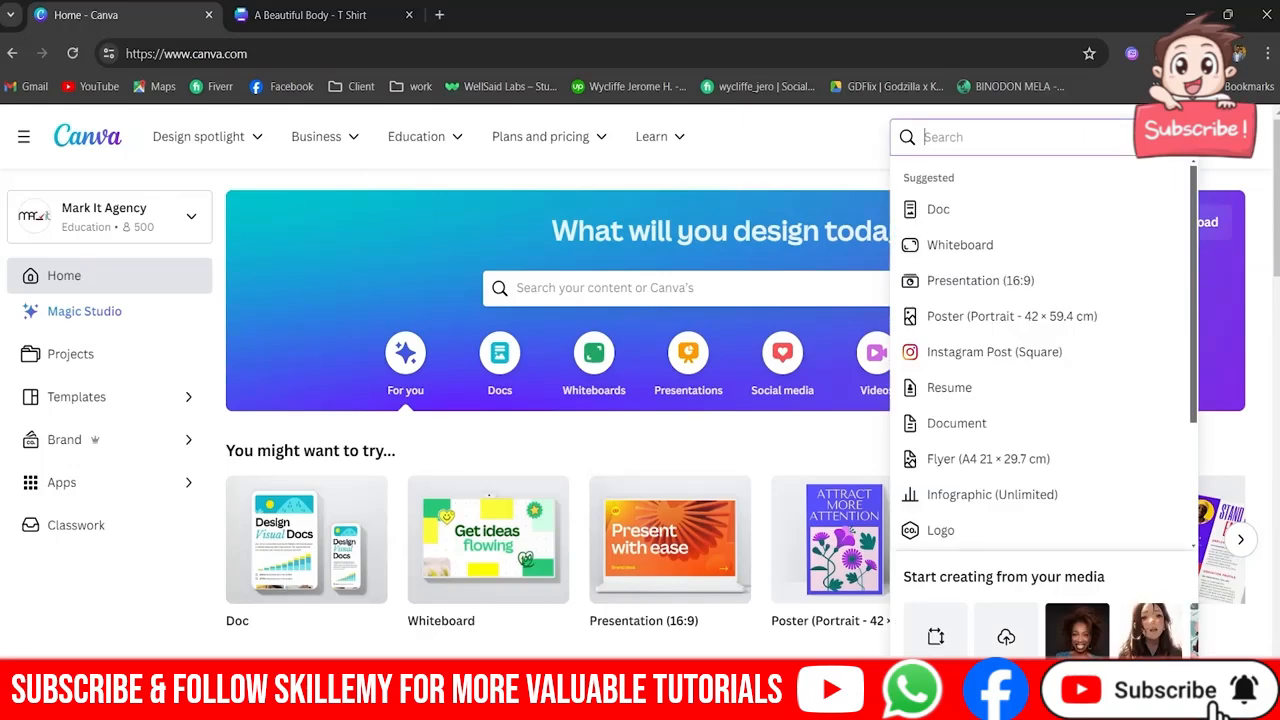
{"action": "left_click", "coordinate": [935, 636]}
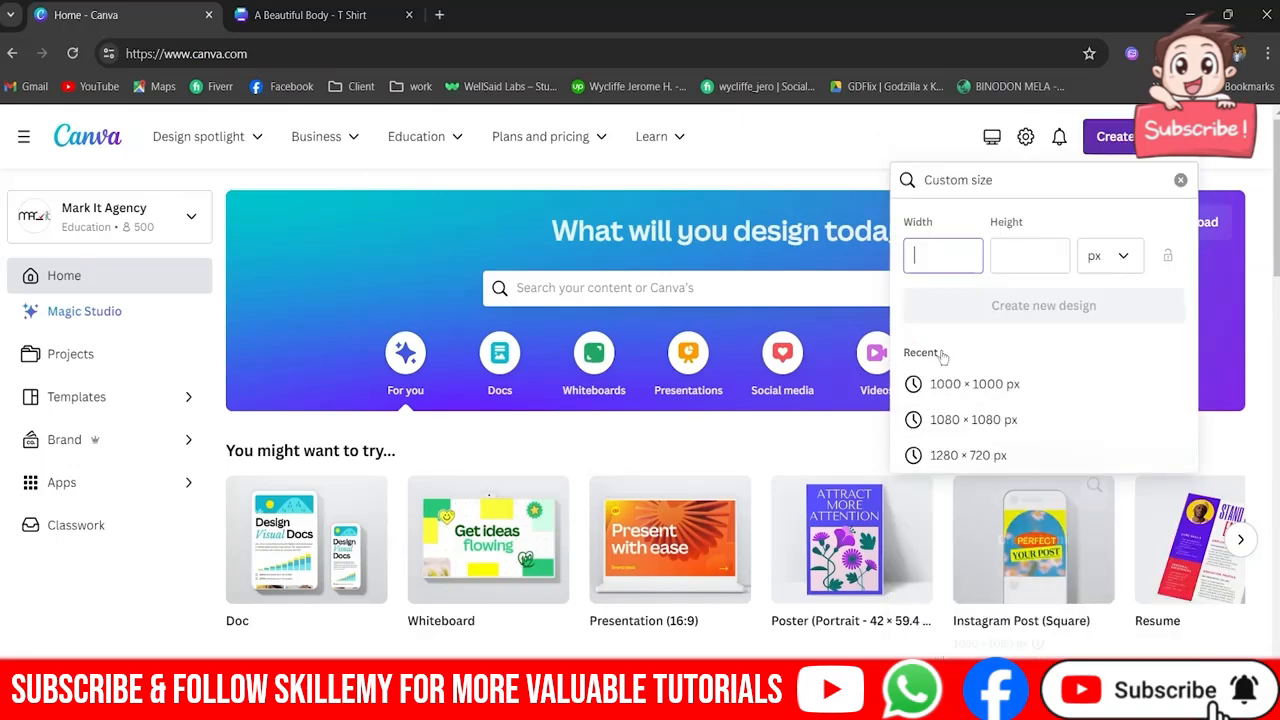
{"action": "left_click", "coordinate": [956, 398]}
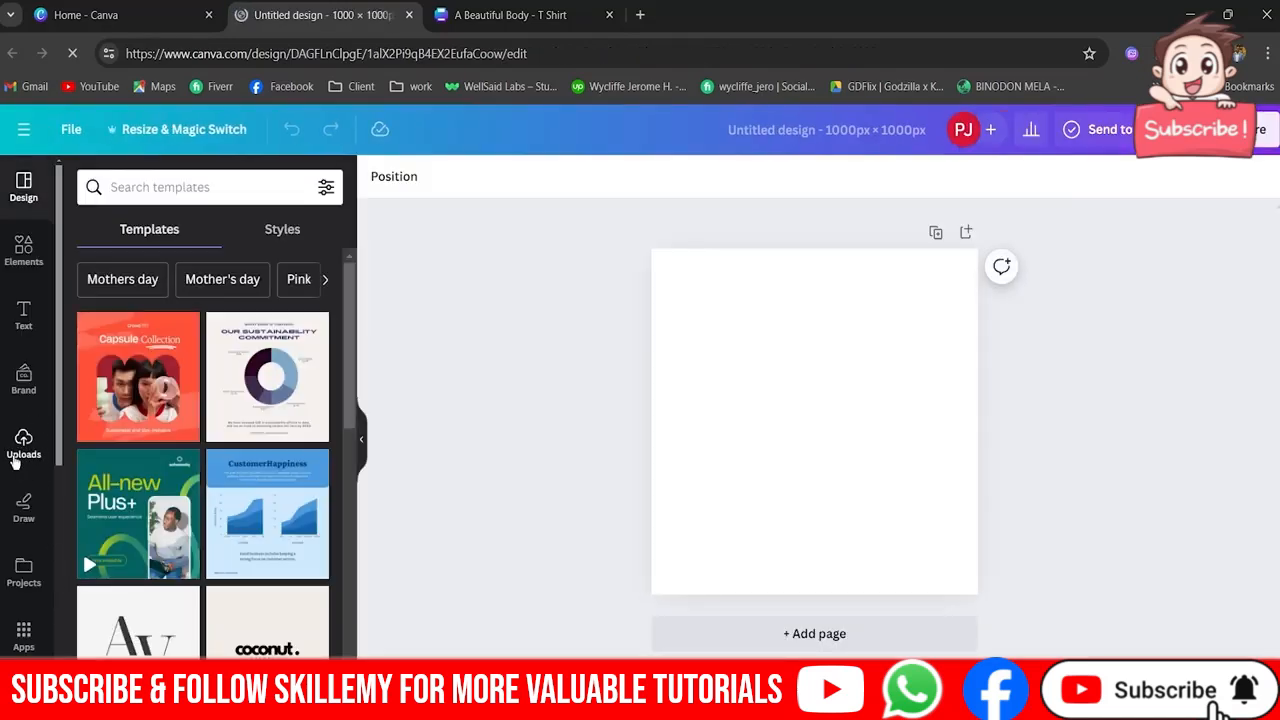
- Upload the image "A Beautiful Body" from the Downloads folder
{"action": "left_click", "coordinate": [23, 445]}
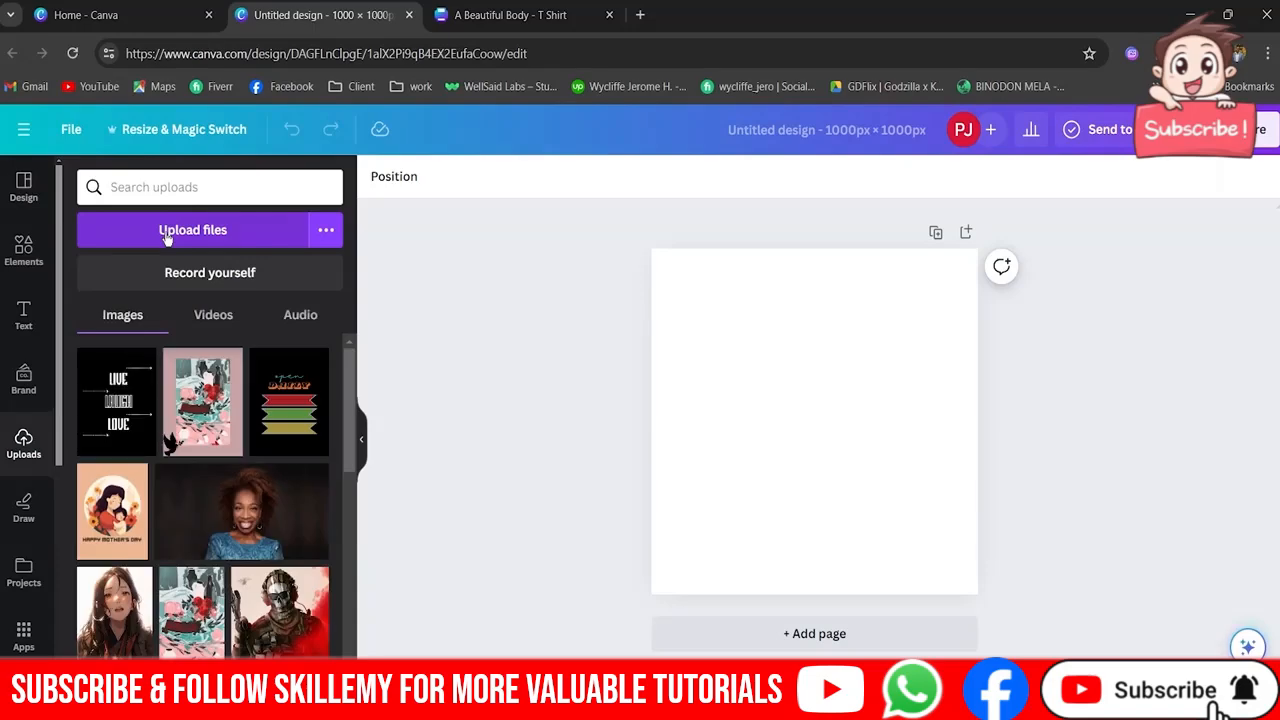
{"action": "left_click", "coordinate": [167, 233]}
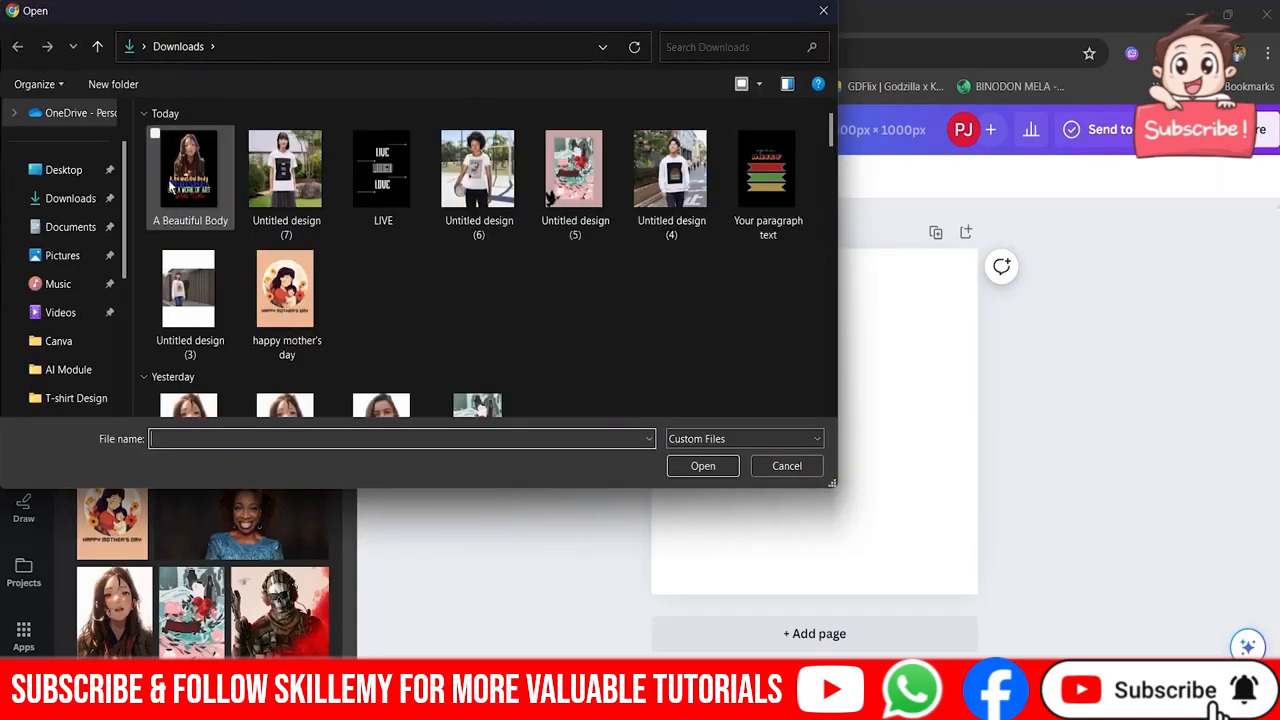
{"action": "left_click", "coordinate": [697, 470]}
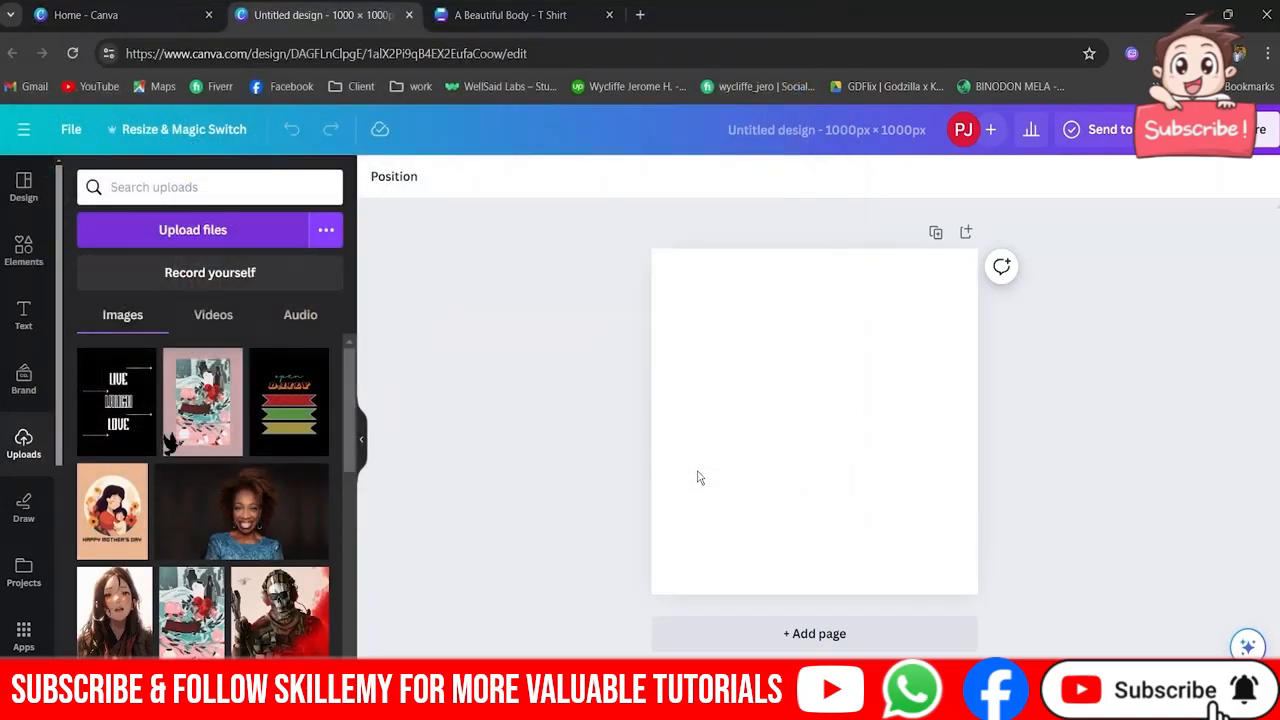
- Search the apps for Mockups, open the Mockups app and show all Apparel mockups
{"action": "left_click", "coordinate": [24, 638]}
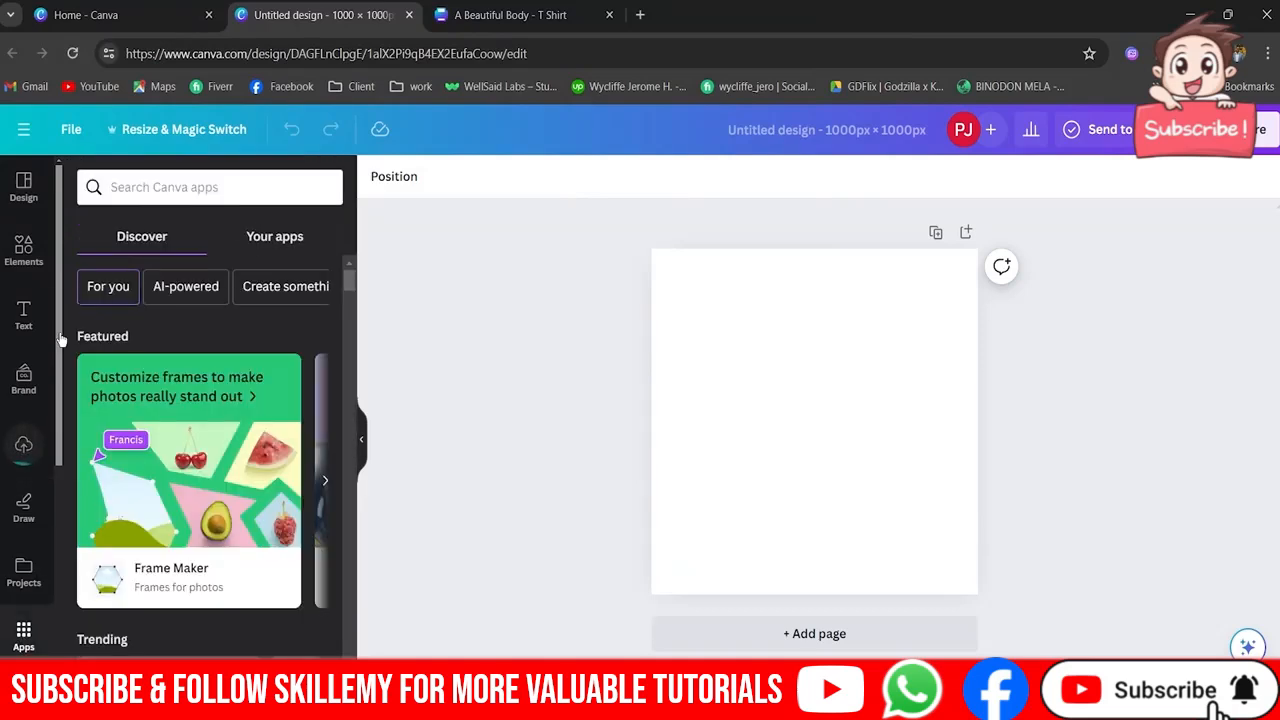
{"action": "left_click", "coordinate": [184, 182]}
{"action": "type", "text": "moc"}
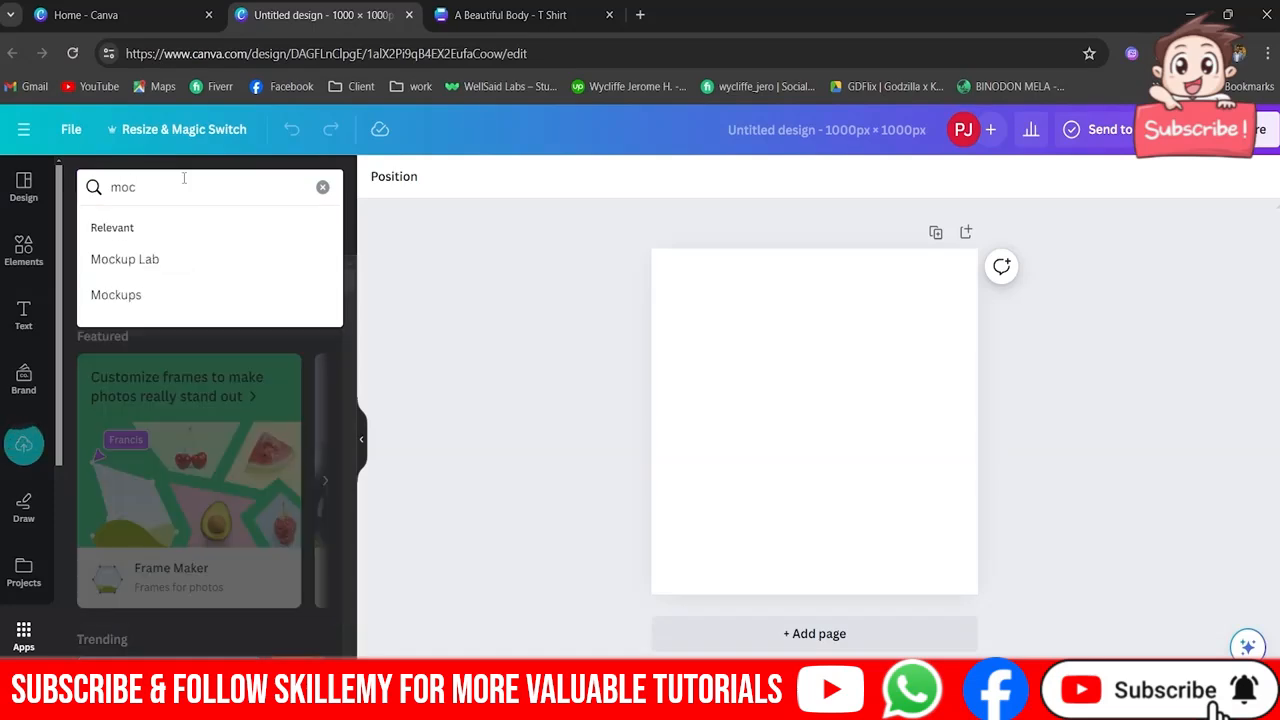
{"action": "left_click", "coordinate": [162, 292]}
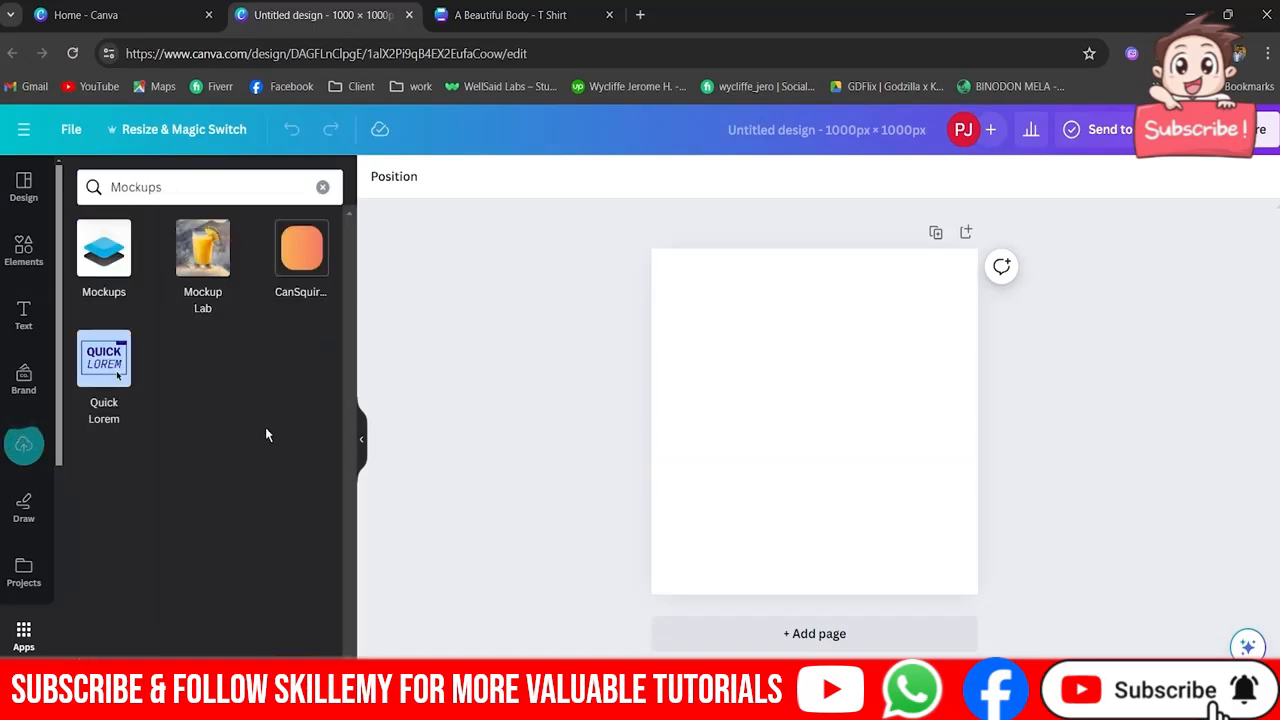
{"action": "left_click", "coordinate": [103, 250]}
{"action": "scroll", "coordinate": [274, 518], "scroll_direction": "down", "scroll_amount": 2}
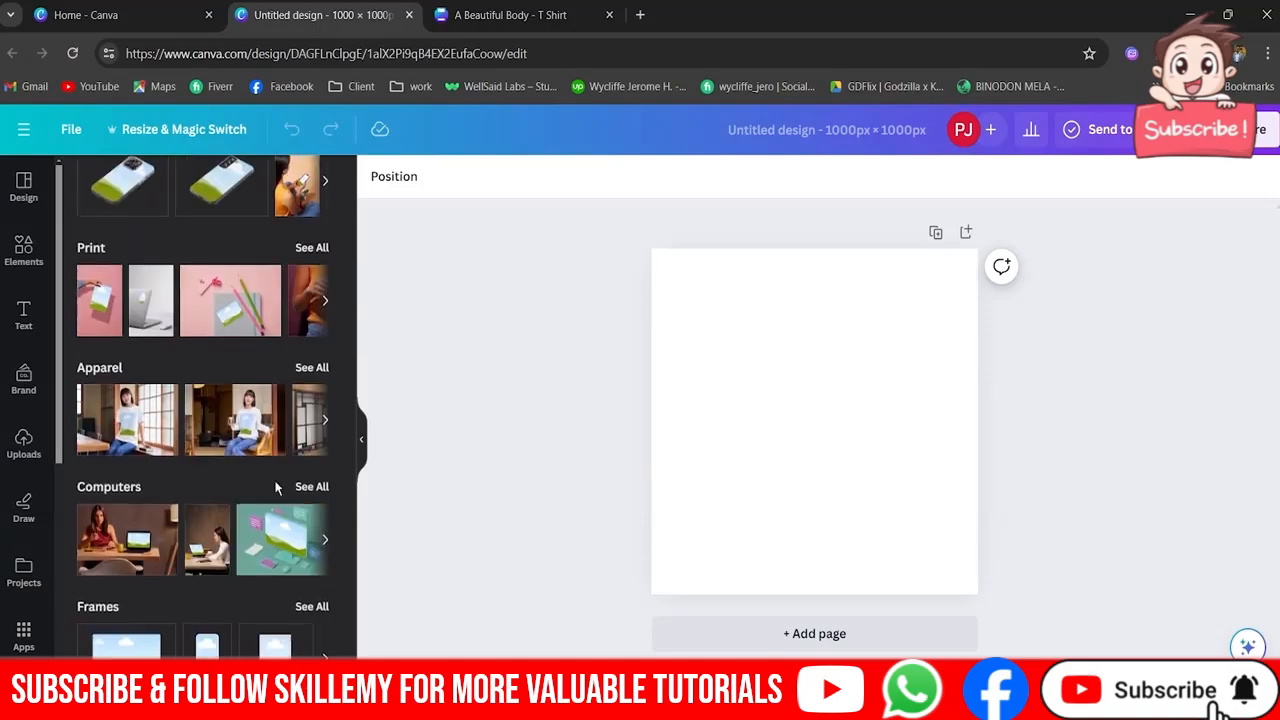
{"action": "left_click", "coordinate": [311, 368]}
- Insert the plain white short-sleeved T-shirt mockup, enlarge it to fill the page, and open the uploaded images
{"action": "scroll", "coordinate": [250, 420], "scroll_direction": "down", "scroll_amount": 4}
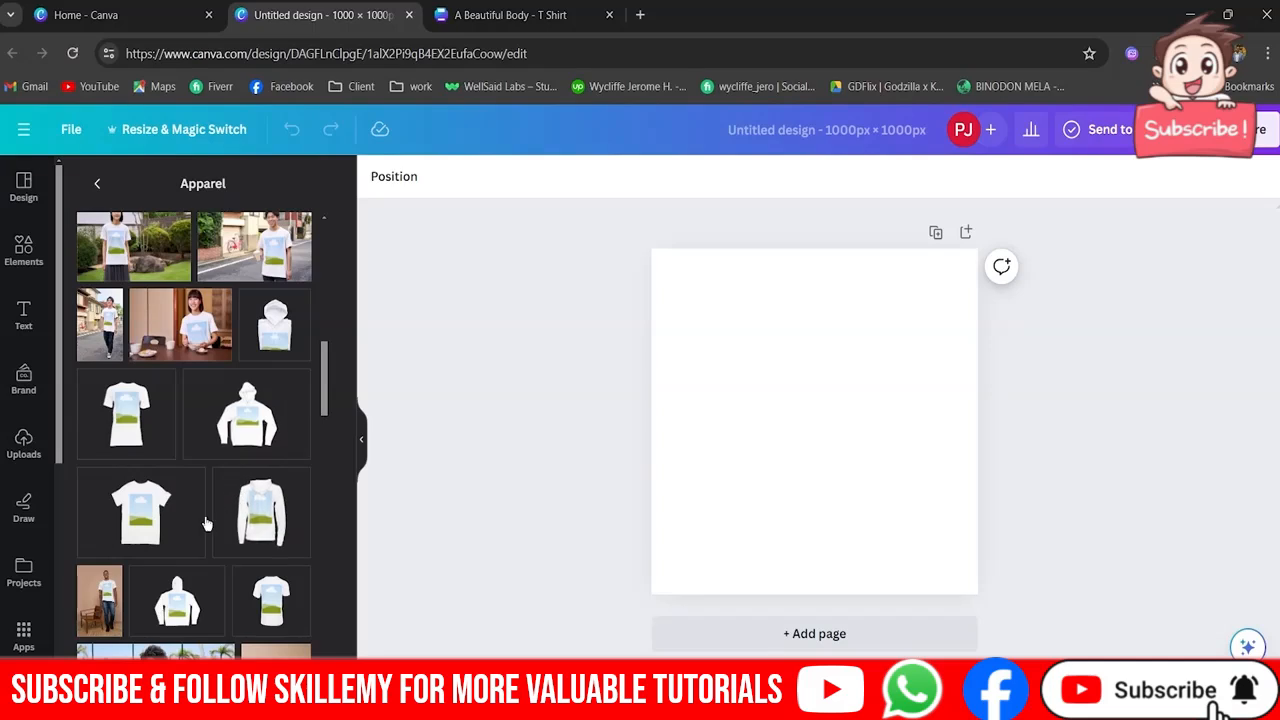
{"action": "left_click", "coordinate": [140, 528]}
{"action": "left_click_drag", "start_coordinate": [658, 258], "coordinate": [610, 302]}
{"action": "left_click_drag", "start_coordinate": [879, 490], "coordinate": [978, 595]}
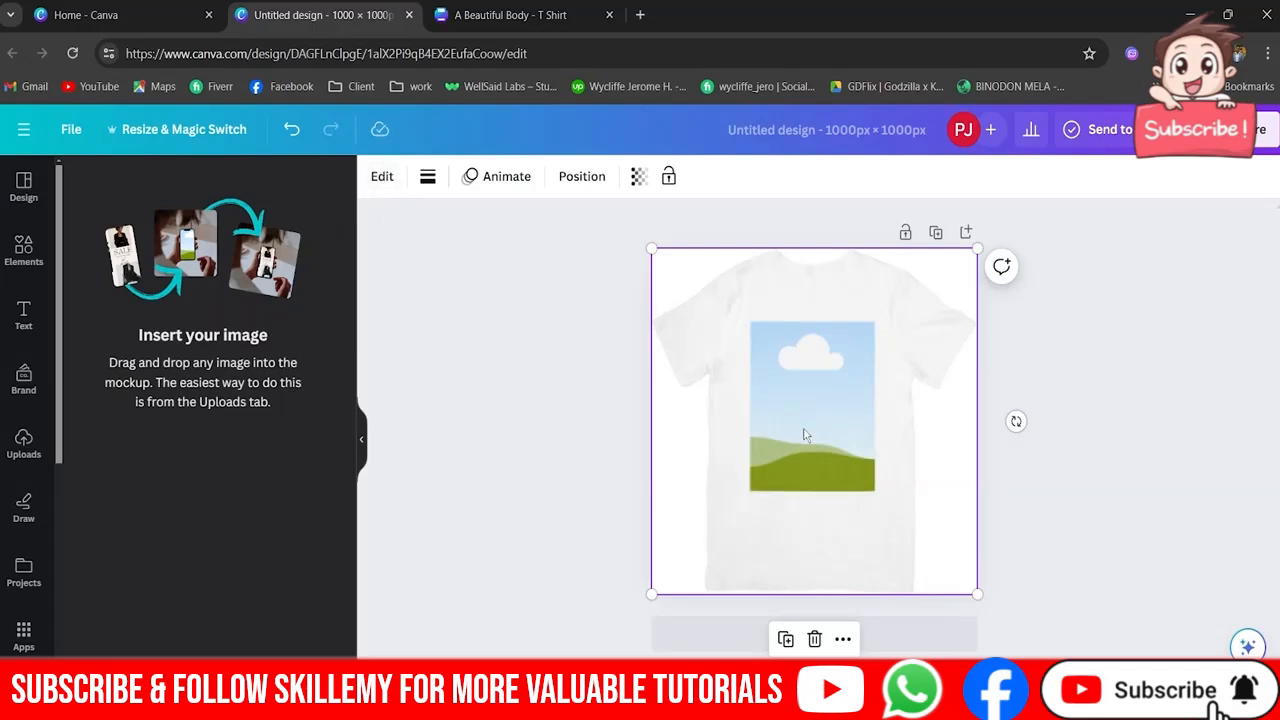
{"action": "left_click", "coordinate": [24, 445]}
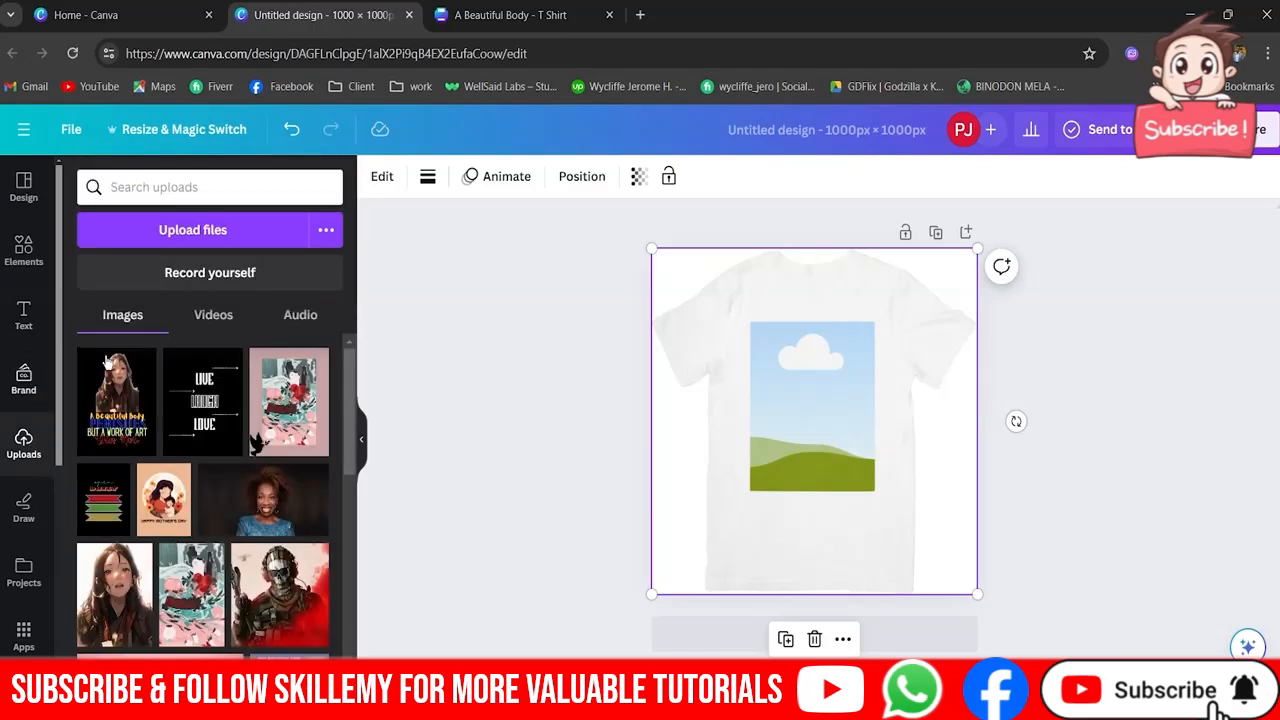
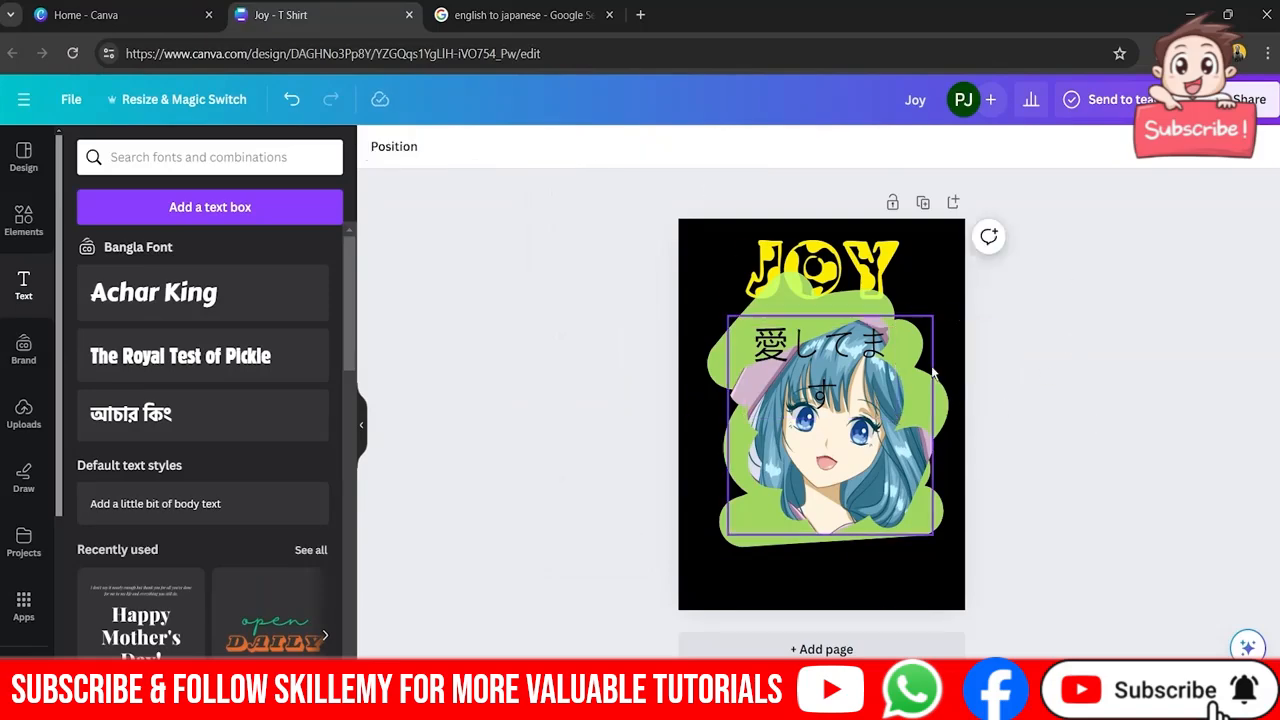
- Widen the Japanese text box so 愛してます fits on one line, and move it to the portrait's lower edge
{"action": "left_click_drag", "start_coordinate": [840, 360], "coordinate": [959, 530]}
{"action": "left_click_drag", "start_coordinate": [829, 505], "coordinate": [804, 545]}
- Colour the whole 愛してます text line white
{"action": "double_click", "coordinate": [834, 541]}
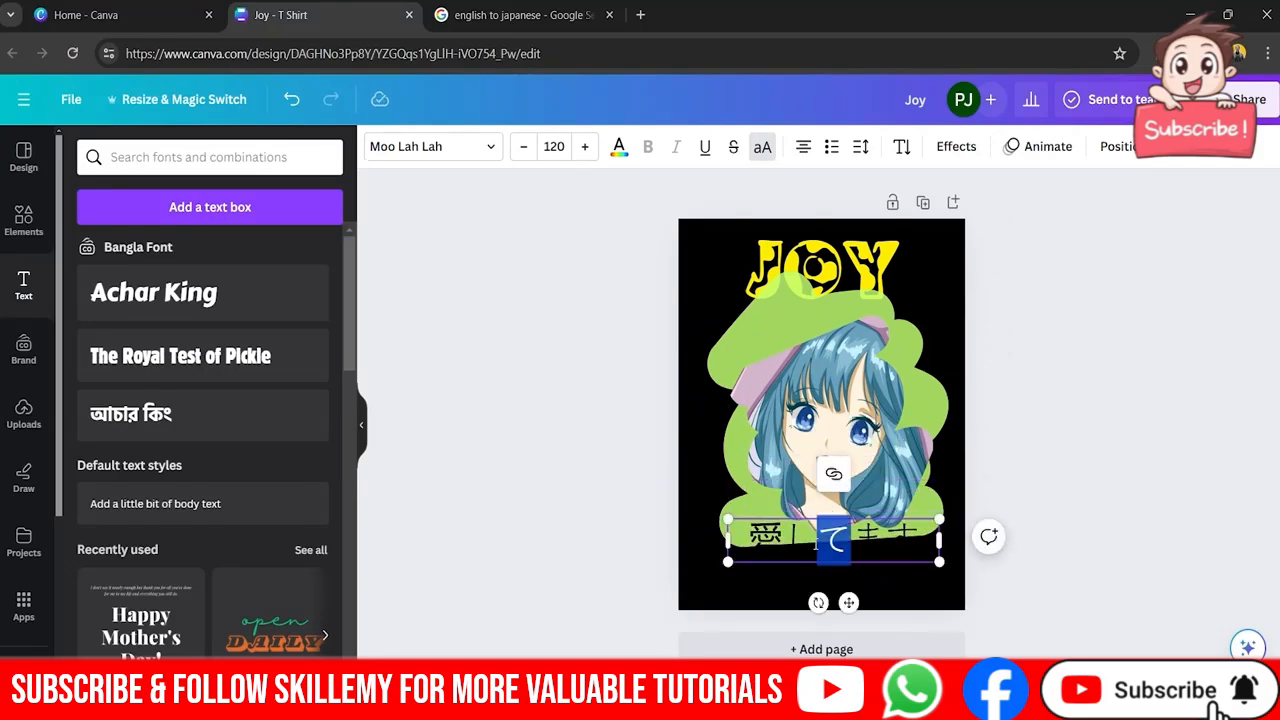
{"action": "key", "text": "ctrl+a"}
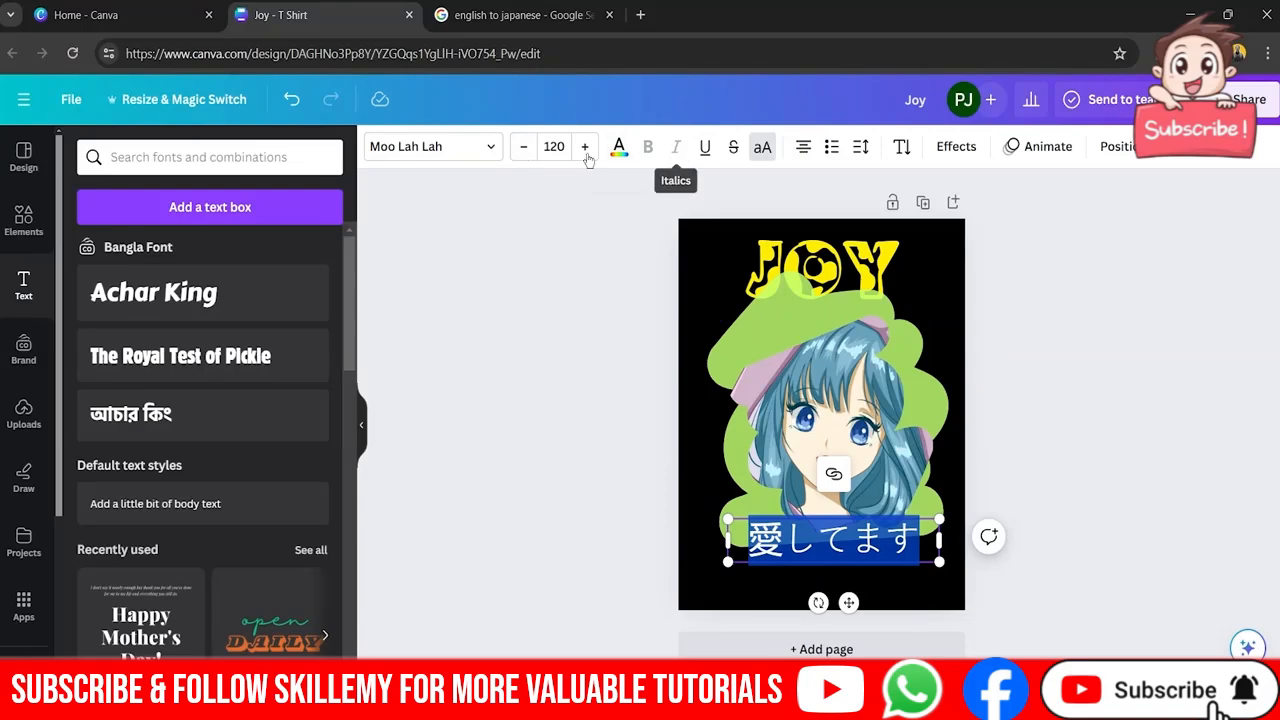
{"action": "left_click", "coordinate": [620, 148]}
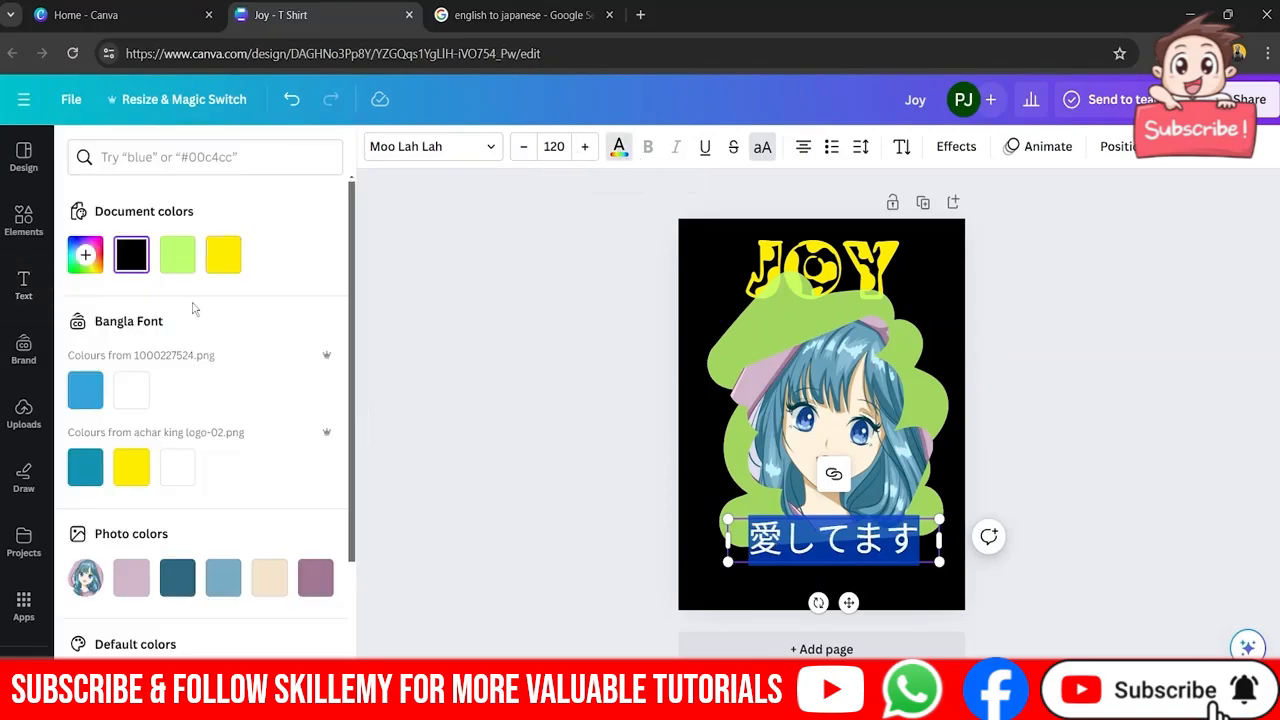
{"action": "scroll", "coordinate": [193, 320], "scroll_direction": "down", "scroll_amount": 1}
{"action": "left_click", "coordinate": [177, 377]}
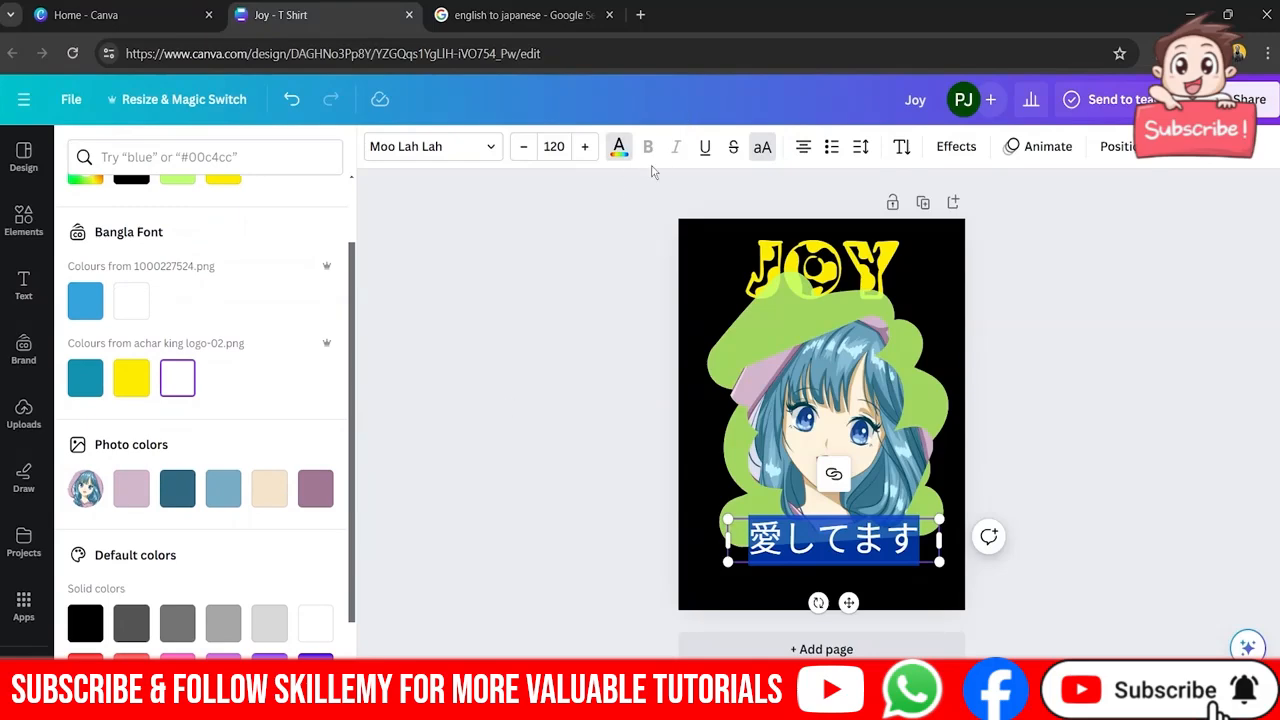
{"action": "key", "text": "Escape"}
- Set the font of the 愛してます line to Lazydog
{"action": "left_click", "coordinate": [486, 150]}
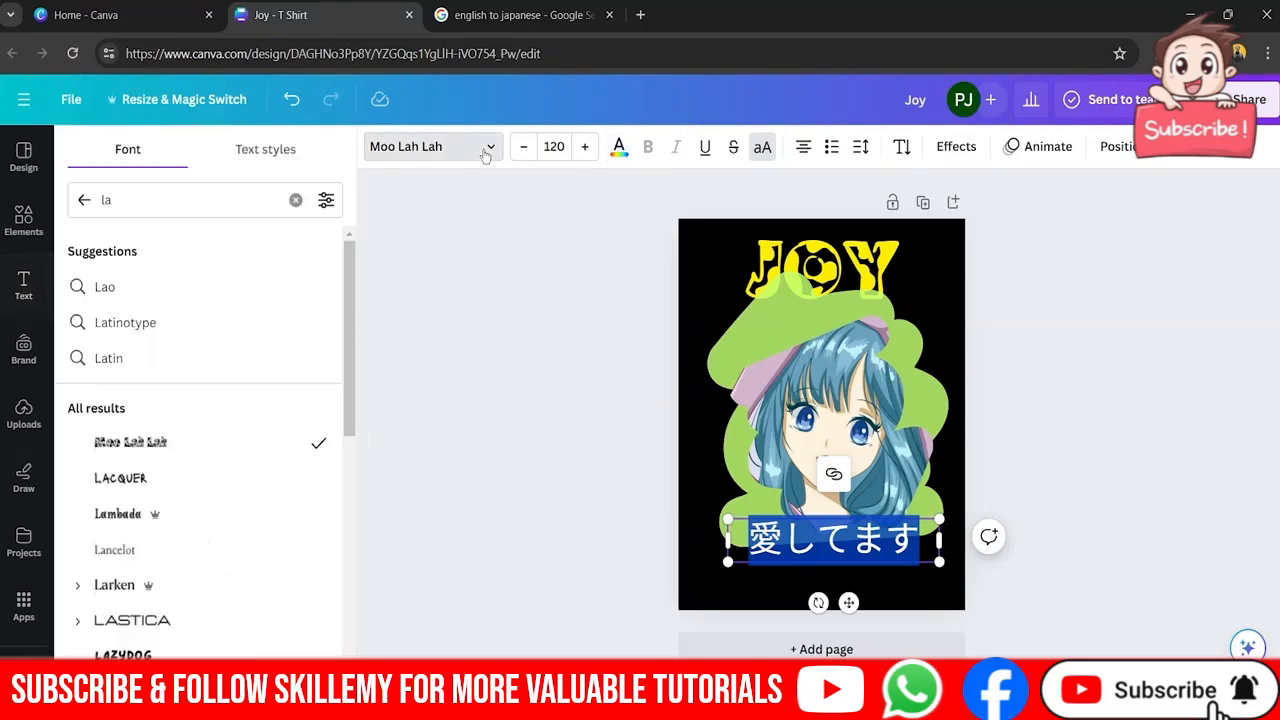
{"action": "left_click", "coordinate": [123, 654]}
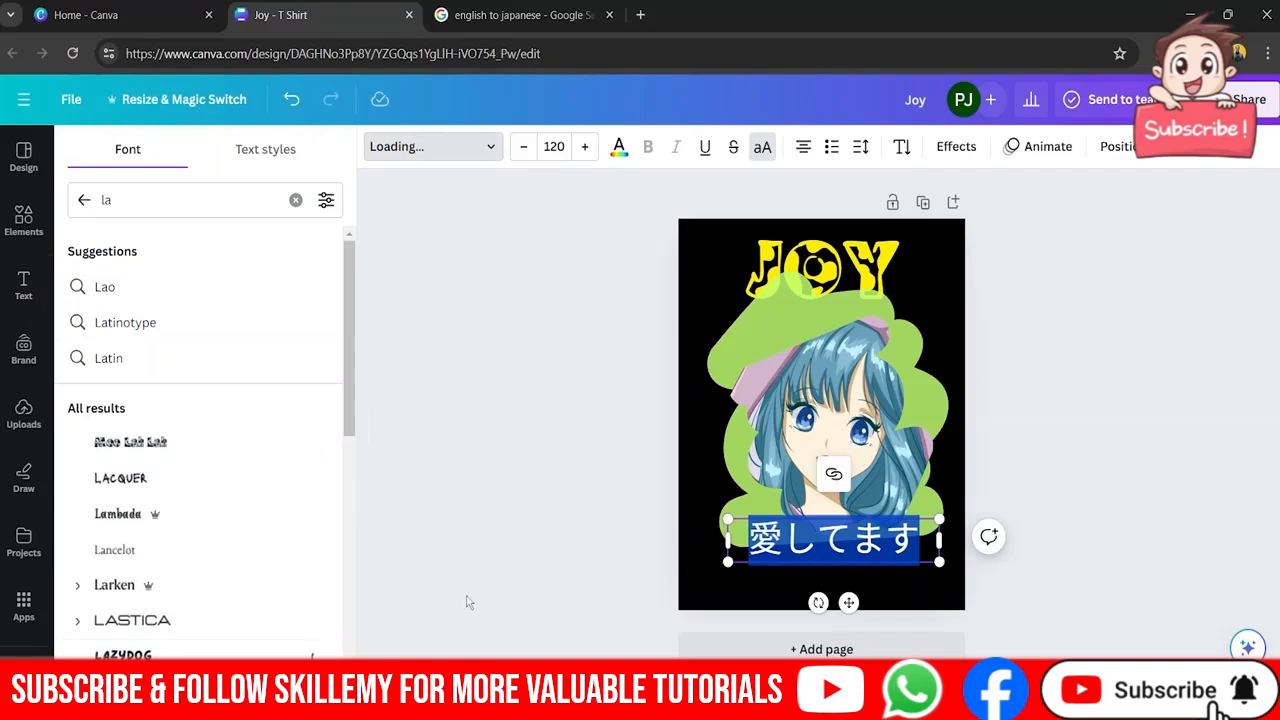
{"action": "key", "text": "Escape"}
{"action": "left_click", "coordinate": [517, 561]}
- Tilt the 愛してます line slightly counterclockwise and position it across the lower edge of the green shape
{"action": "left_click", "coordinate": [842, 546]}
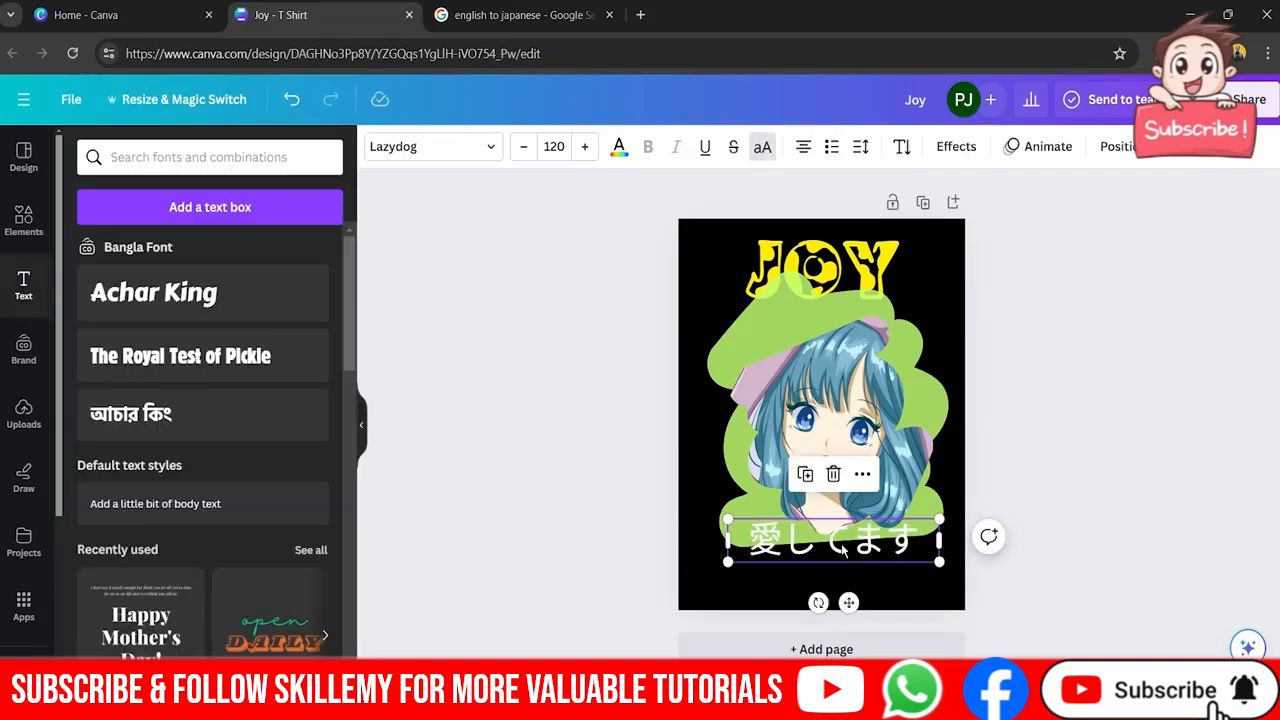
{"action": "left_click_drag", "start_coordinate": [842, 546], "coordinate": [842, 553]}
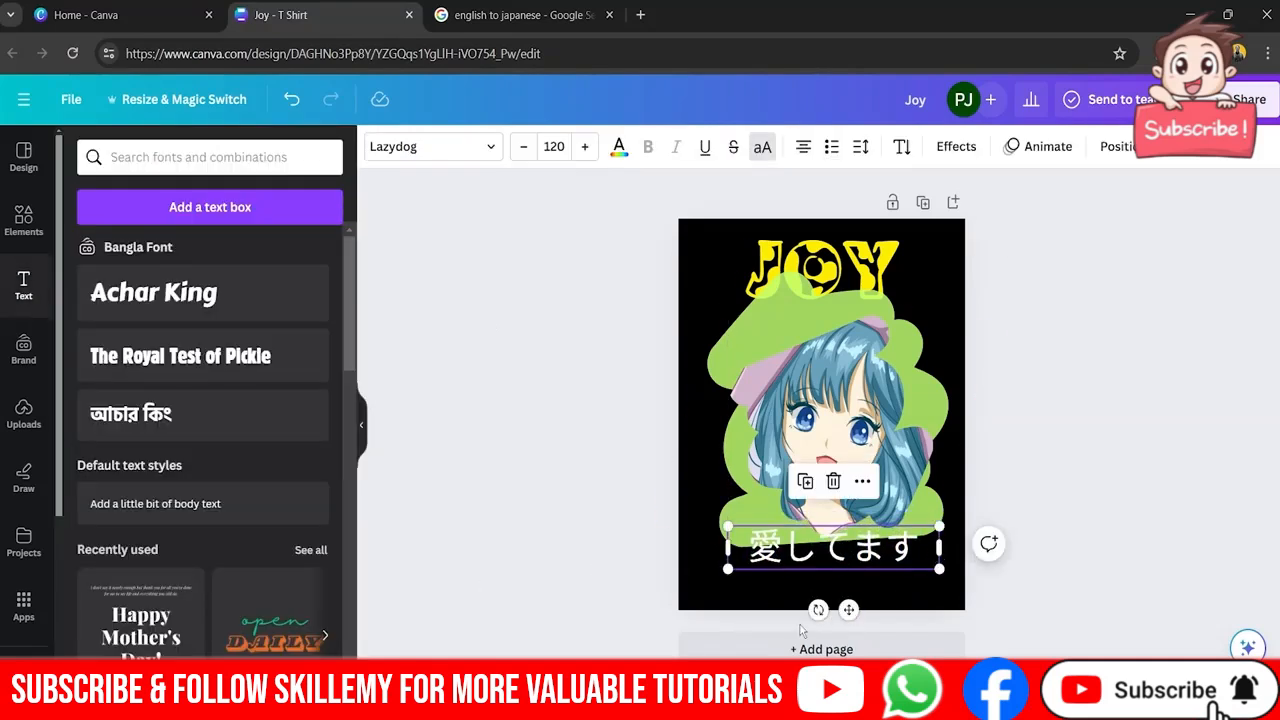
{"action": "left_click_drag", "start_coordinate": [818, 609], "coordinate": [822, 608]}
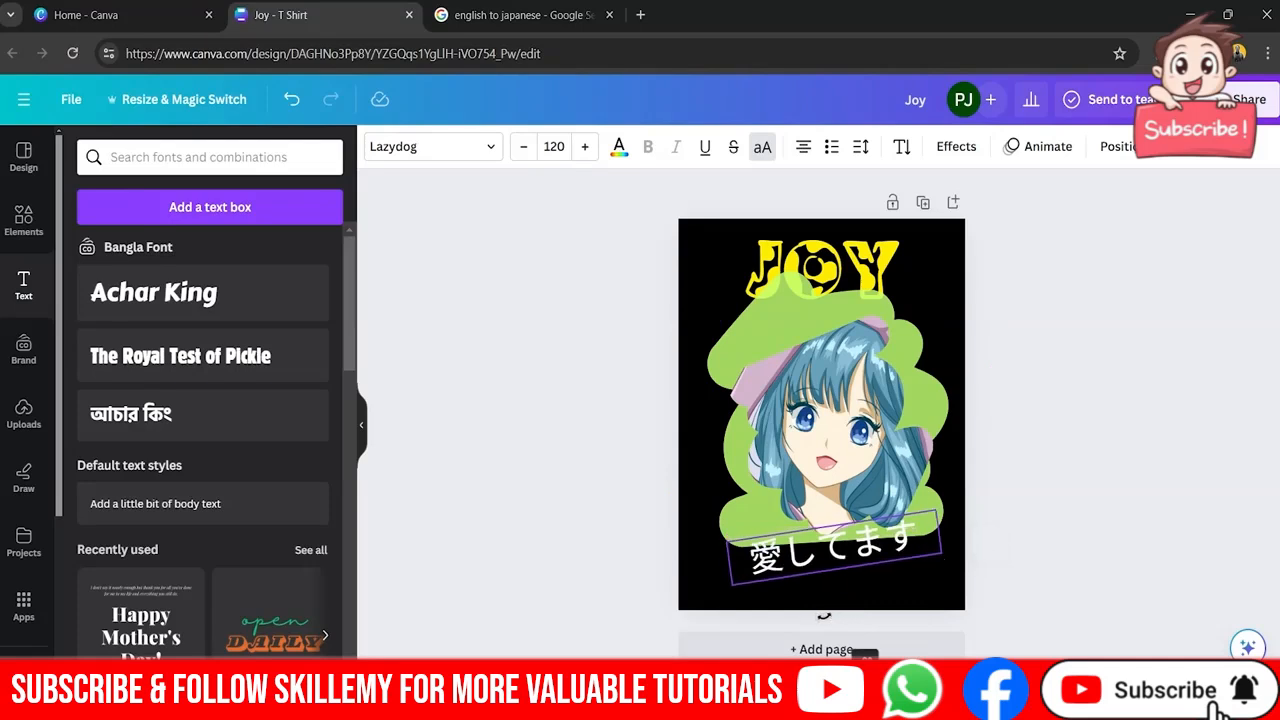
{"action": "left_click_drag", "start_coordinate": [855, 528], "coordinate": [857, 535]}
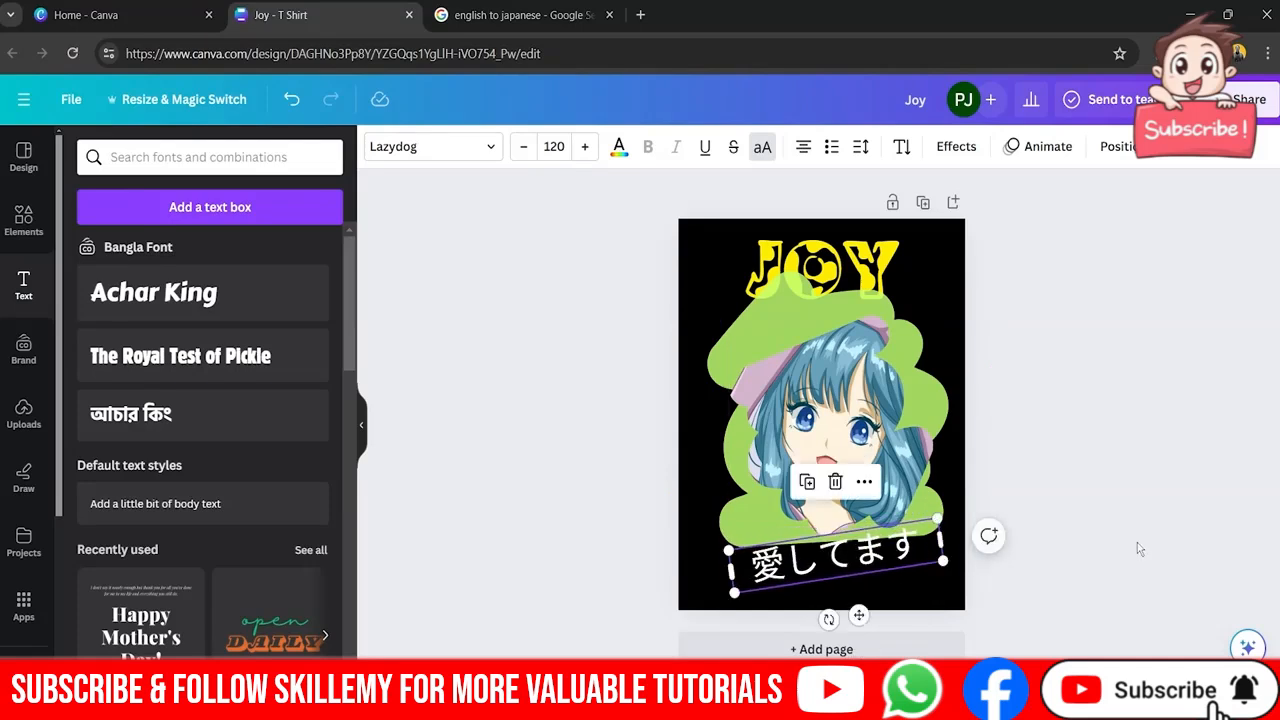
{"action": "left_click", "coordinate": [1143, 541]}
{"action": "left_click", "coordinate": [871, 549]}
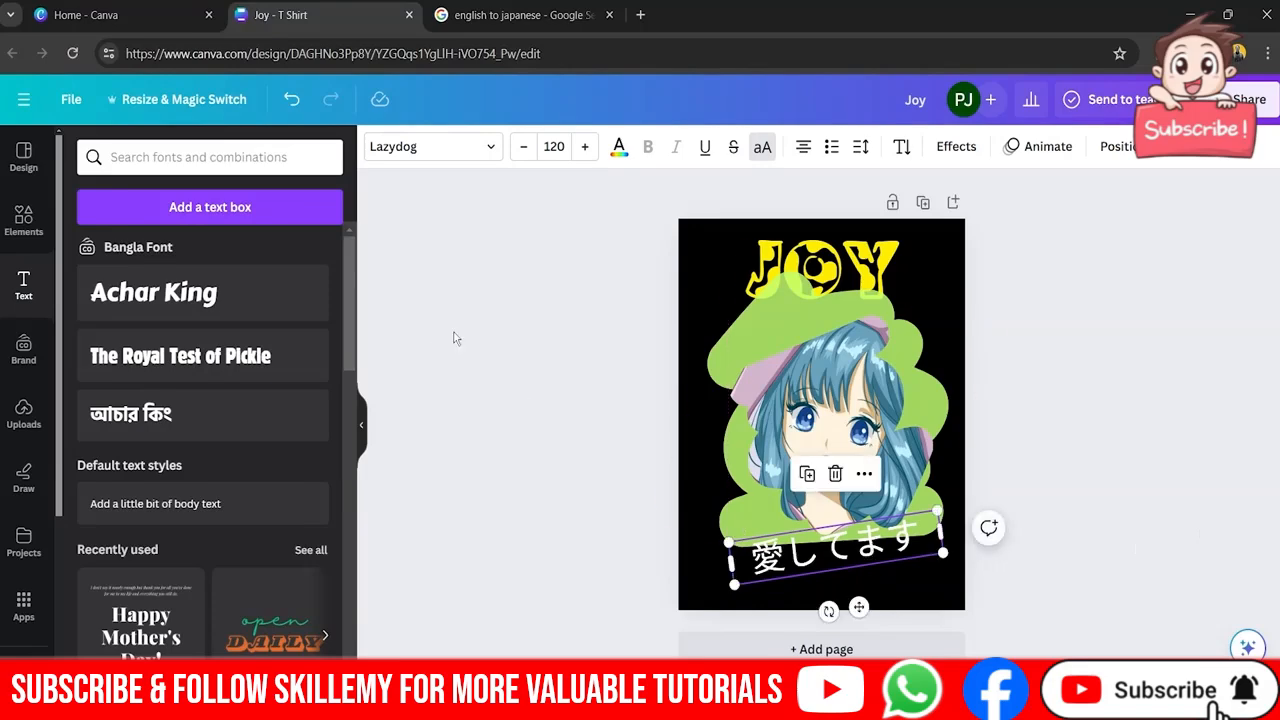
- Change the JOY heading's position in the layer order
{"action": "left_click", "coordinate": [845, 256]}
{"action": "right_click", "coordinate": [848, 257]}
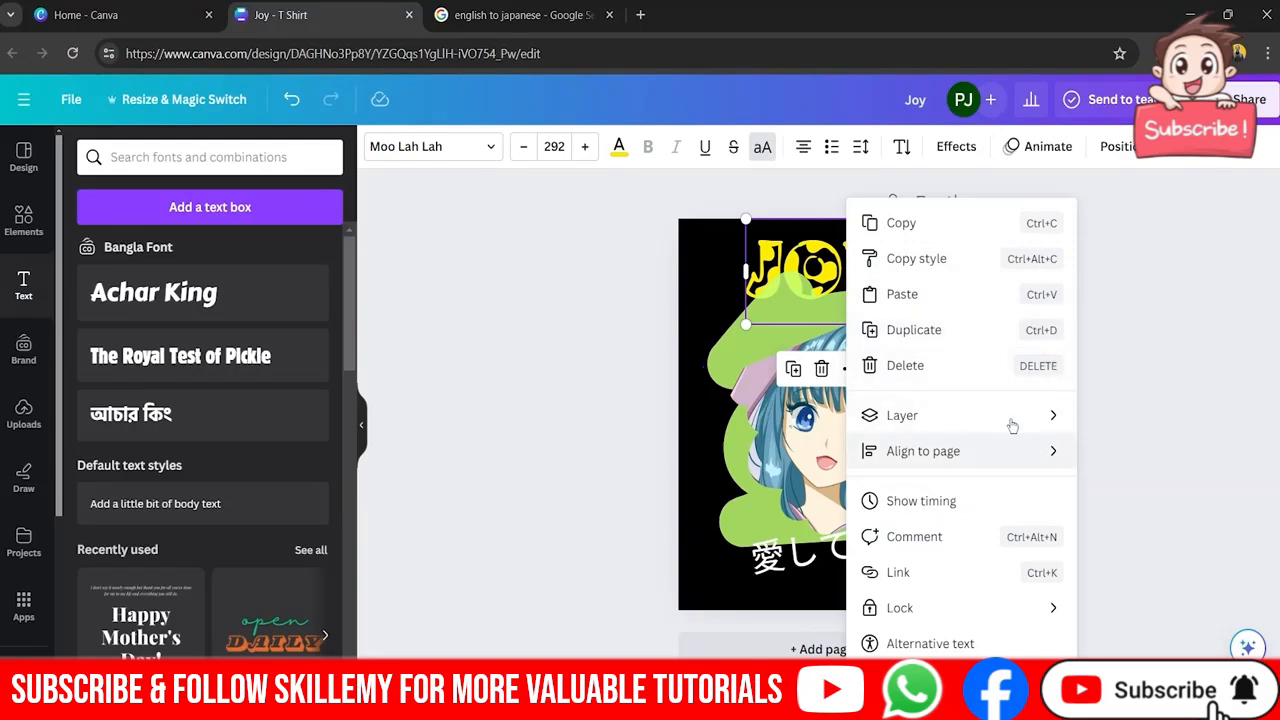
{"action": "mouse_move", "coordinate": [1010, 418]}
{"action": "left_click", "coordinate": [1110, 417]}
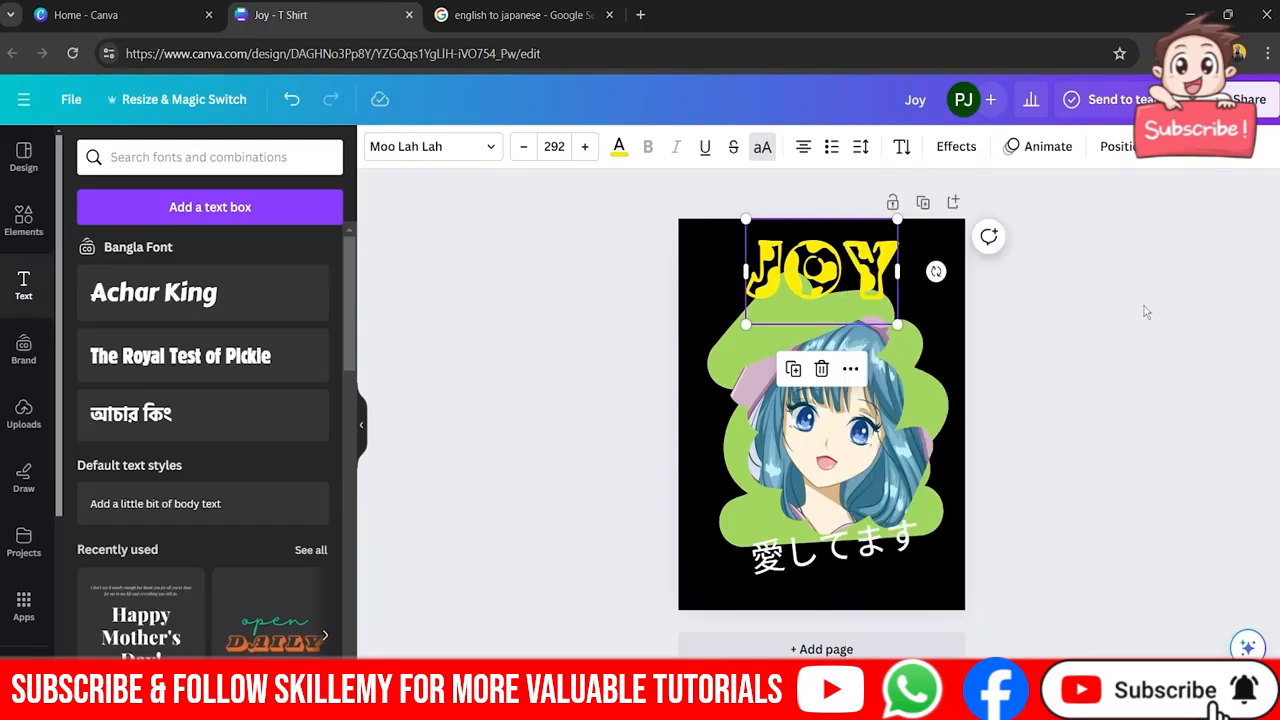
{"action": "left_click", "coordinate": [1203, 296]}
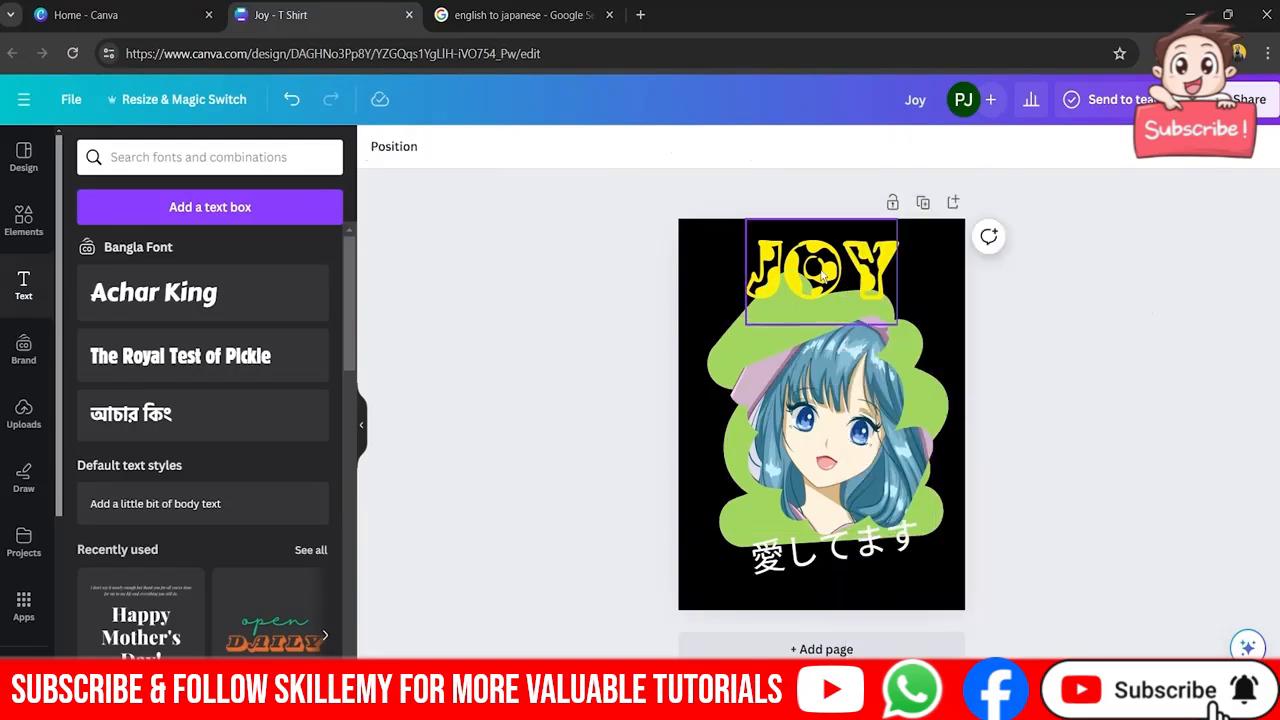
- Add a text line reading LIVE THE LIFE at size 110 and place it just below the JOY heading
{"action": "left_click", "coordinate": [838, 551]}
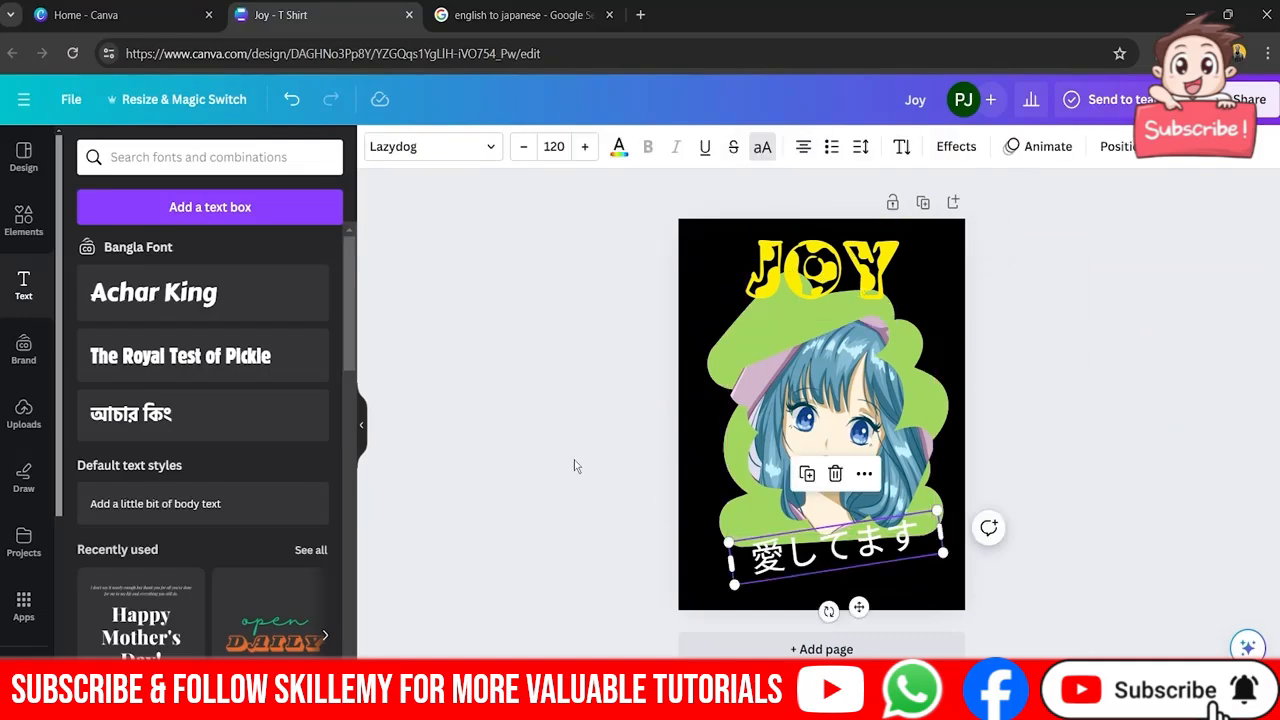
{"action": "left_click", "coordinate": [197, 210]}
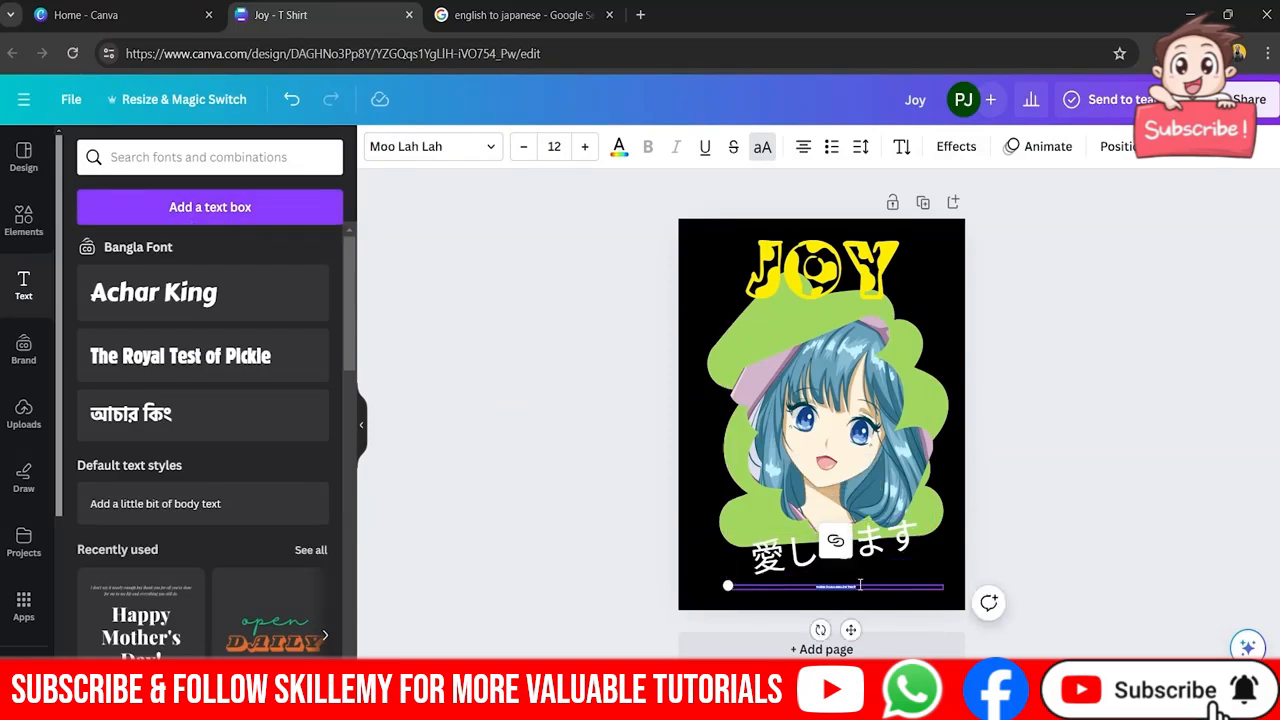
{"action": "key", "text": "BackSpace"}
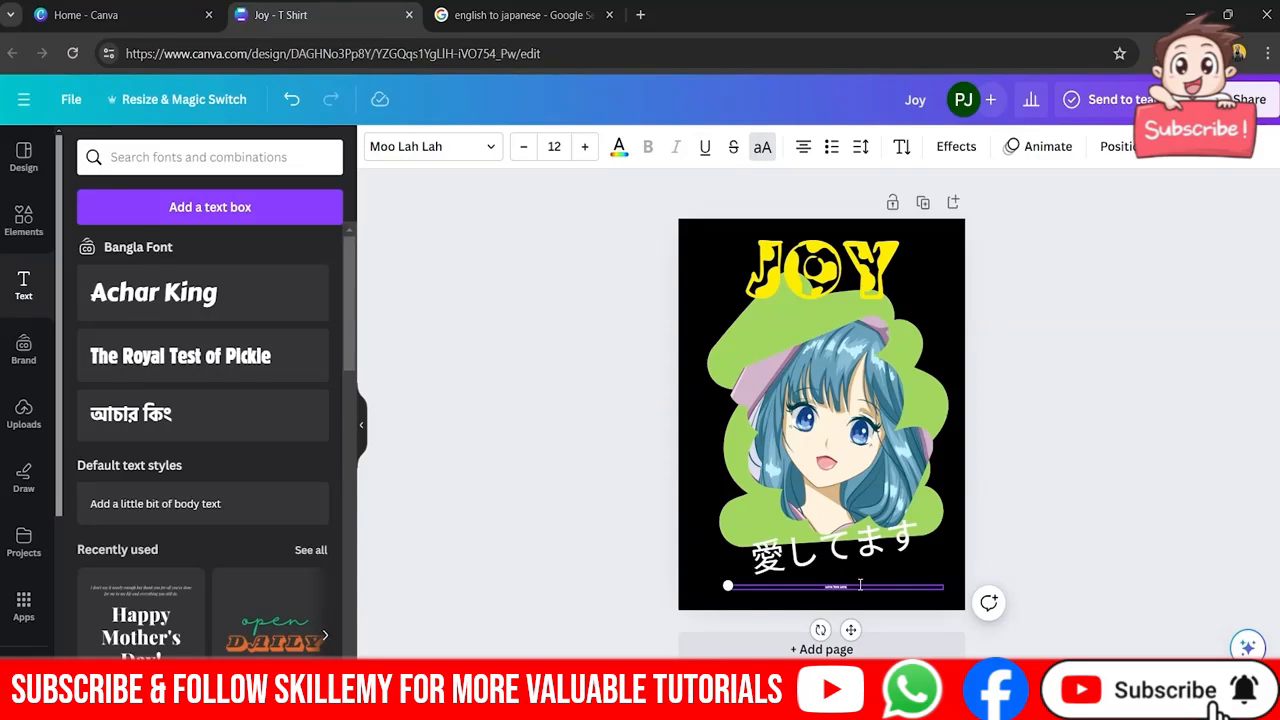
{"action": "left_click", "coordinate": [567, 150]}
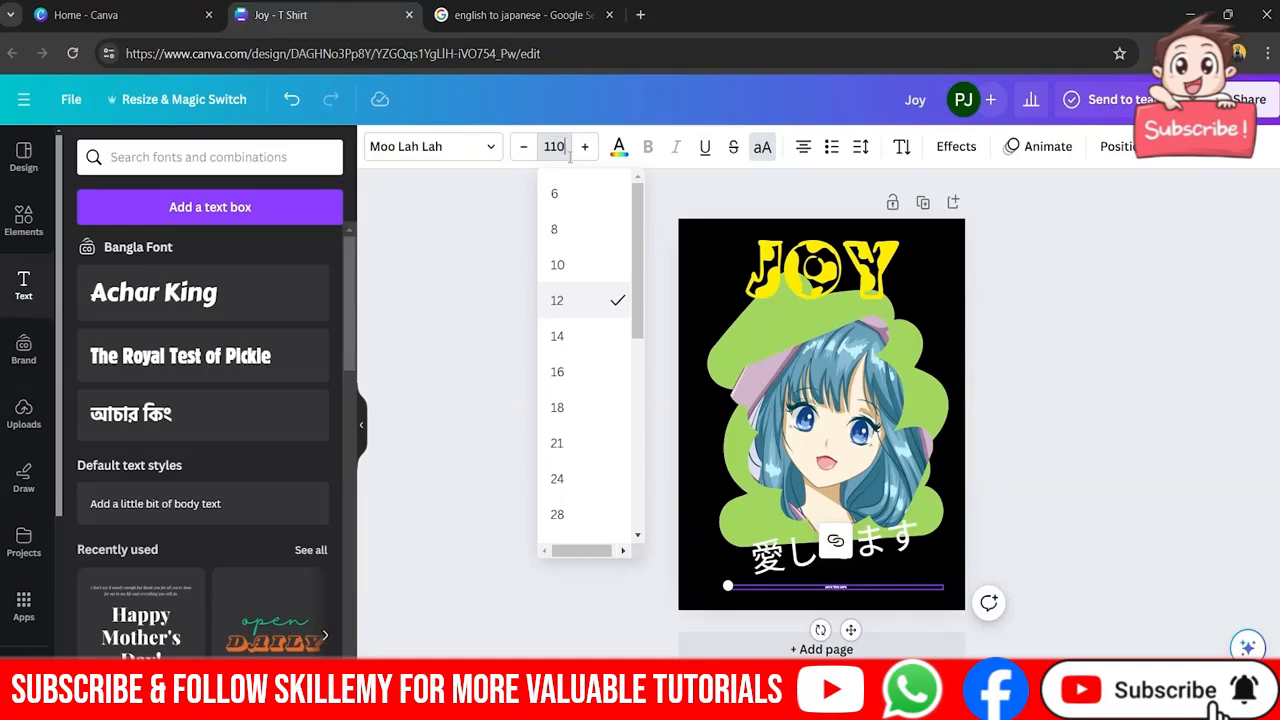
{"action": "key", "text": "Return"}
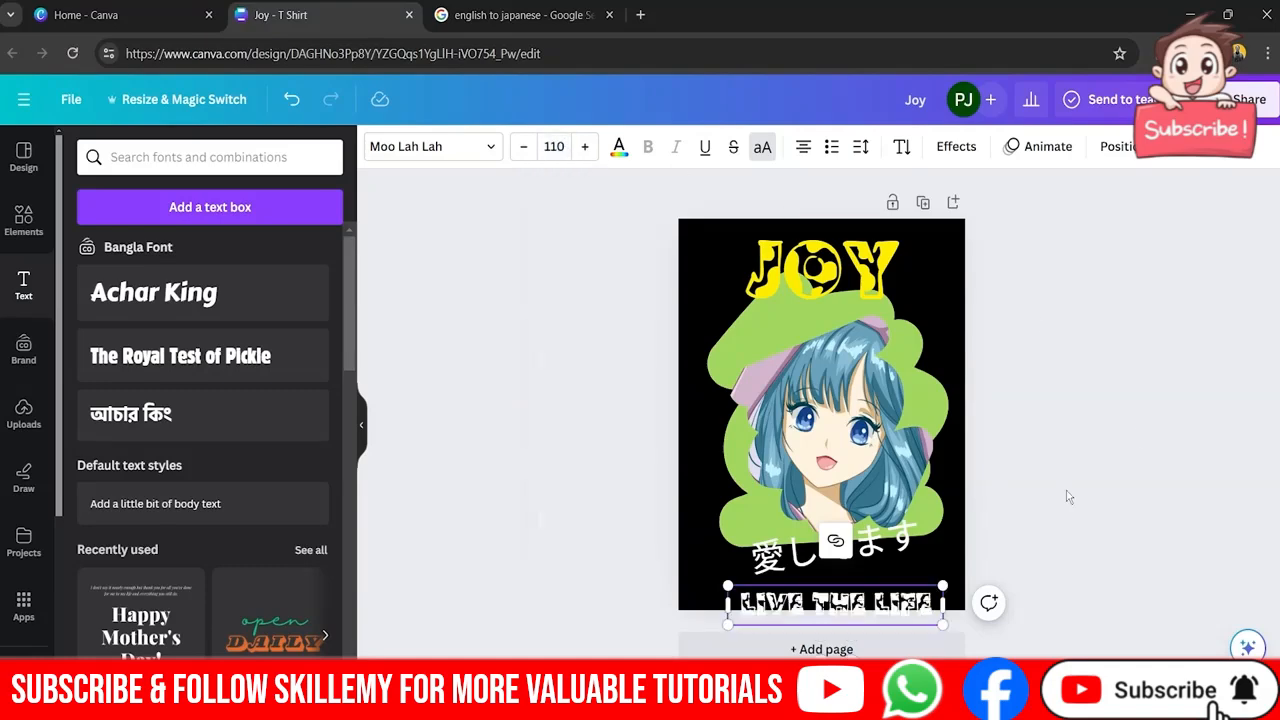
{"action": "left_click_drag", "start_coordinate": [882, 598], "coordinate": [863, 270]}
{"action": "left_click", "coordinate": [863, 279]}
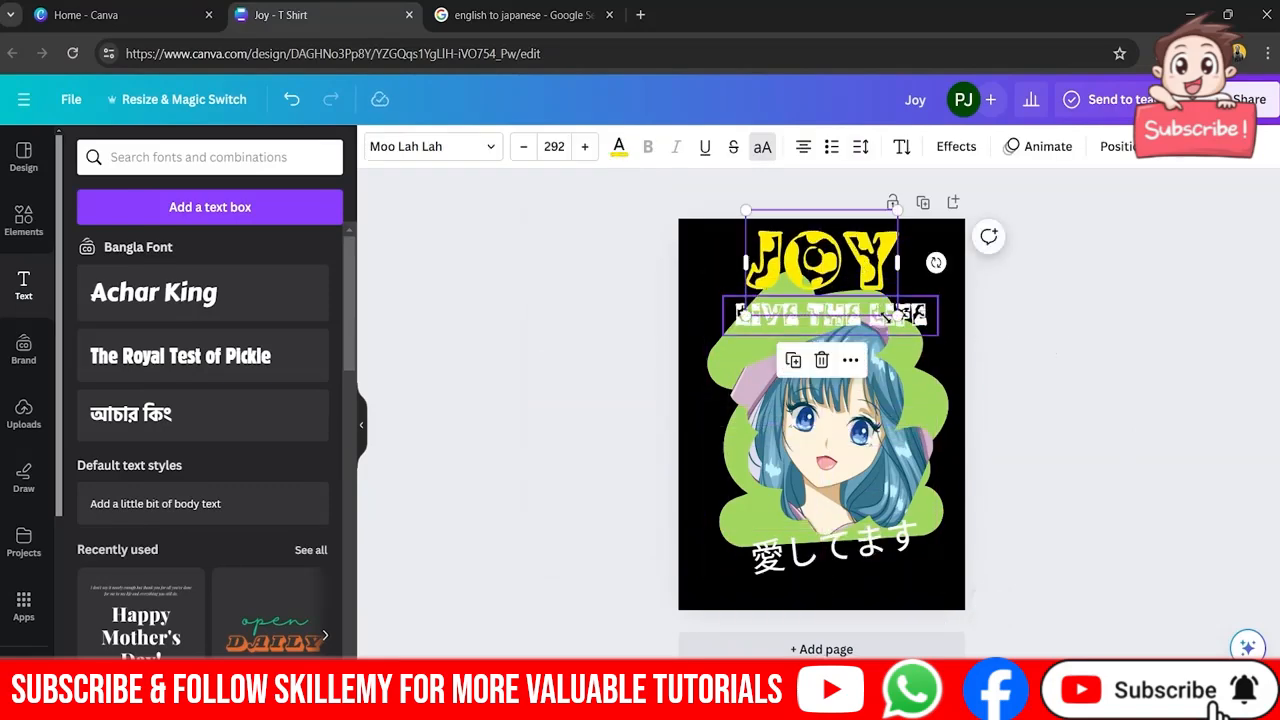
- Set the font of the whole LIVE THE LIFE line to Awesome Lathusca
{"action": "left_click", "coordinate": [882, 318]}
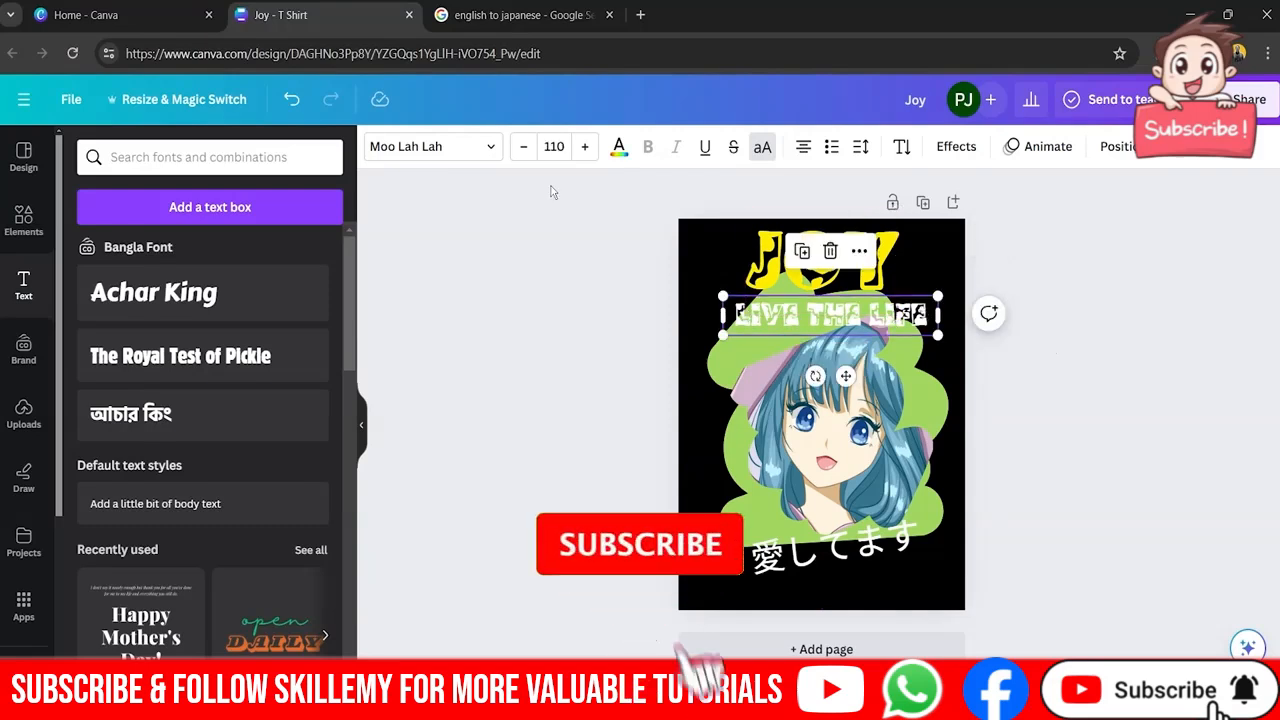
{"action": "key", "text": "Return"}
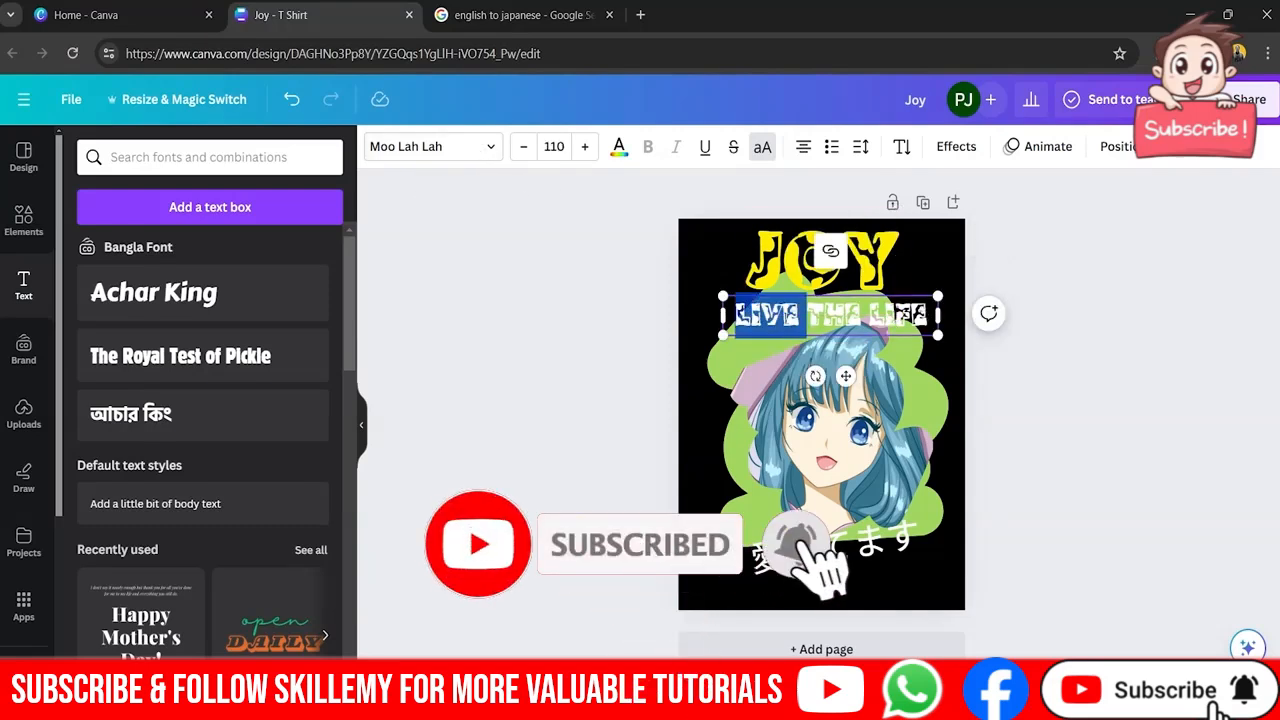
{"action": "left_click", "coordinate": [480, 148]}
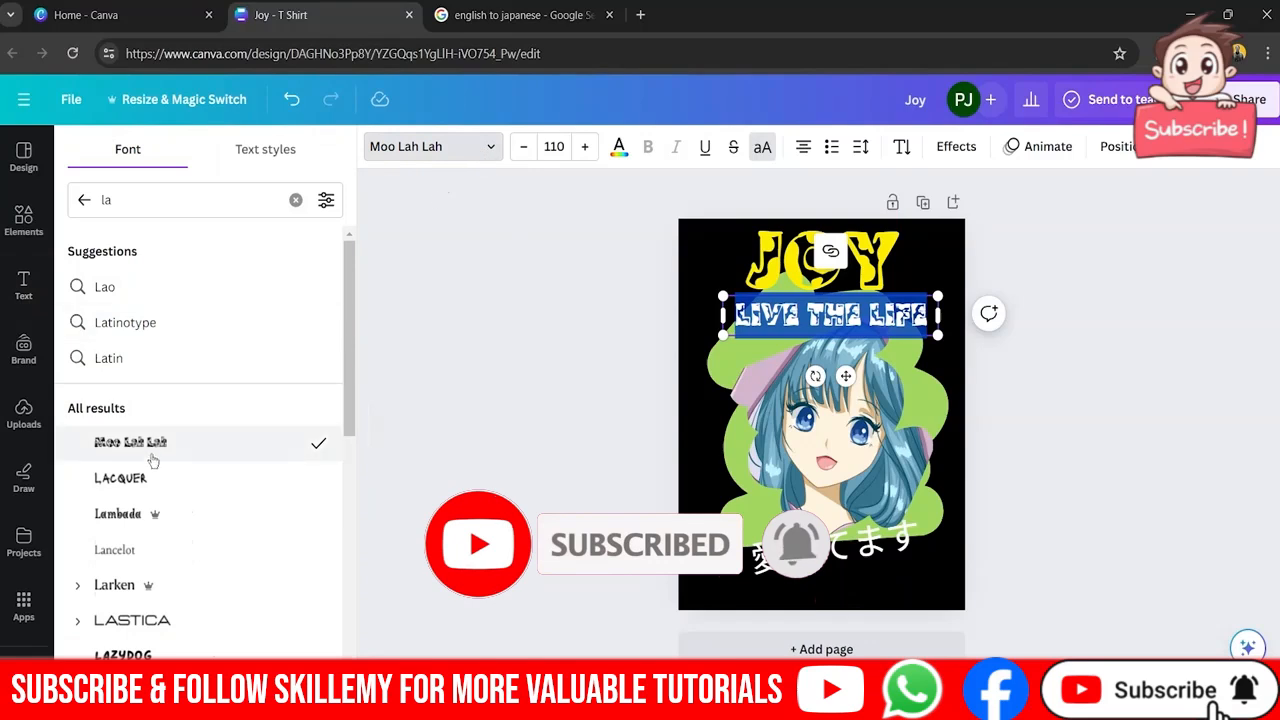
{"action": "scroll", "coordinate": [183, 466], "scroll_direction": "down", "scroll_amount": 1}
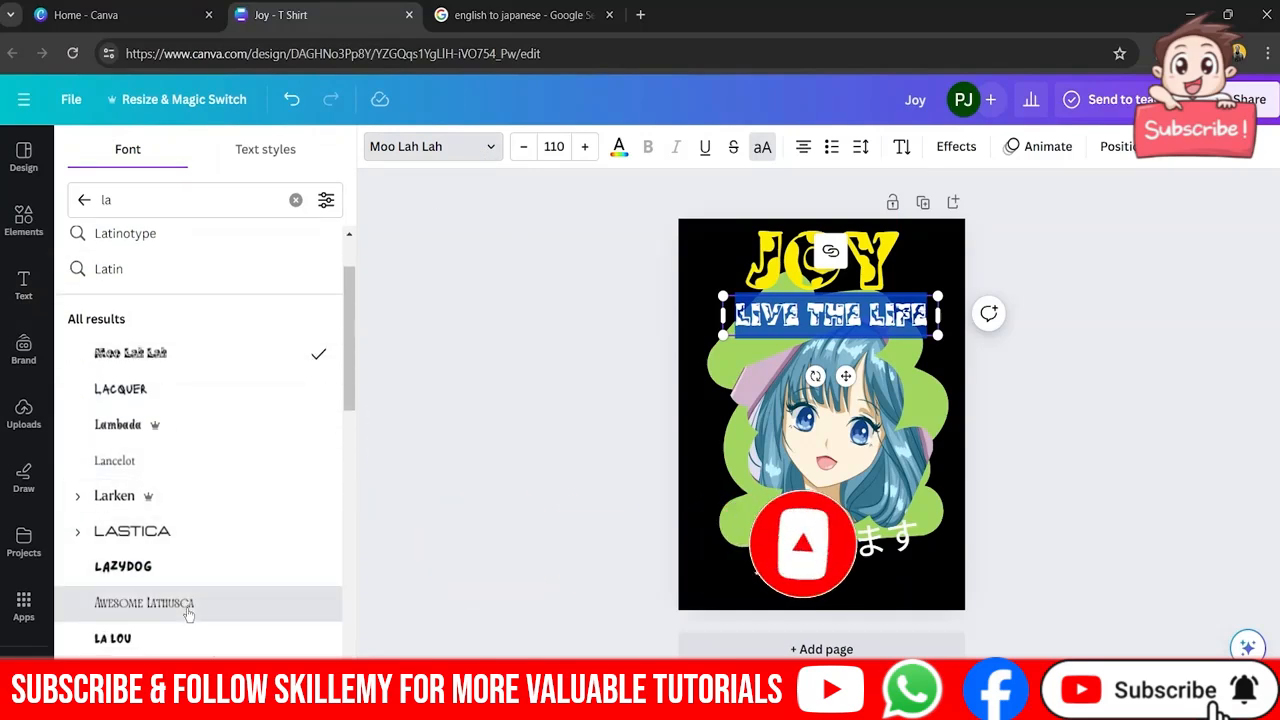
{"action": "left_click", "coordinate": [191, 614]}
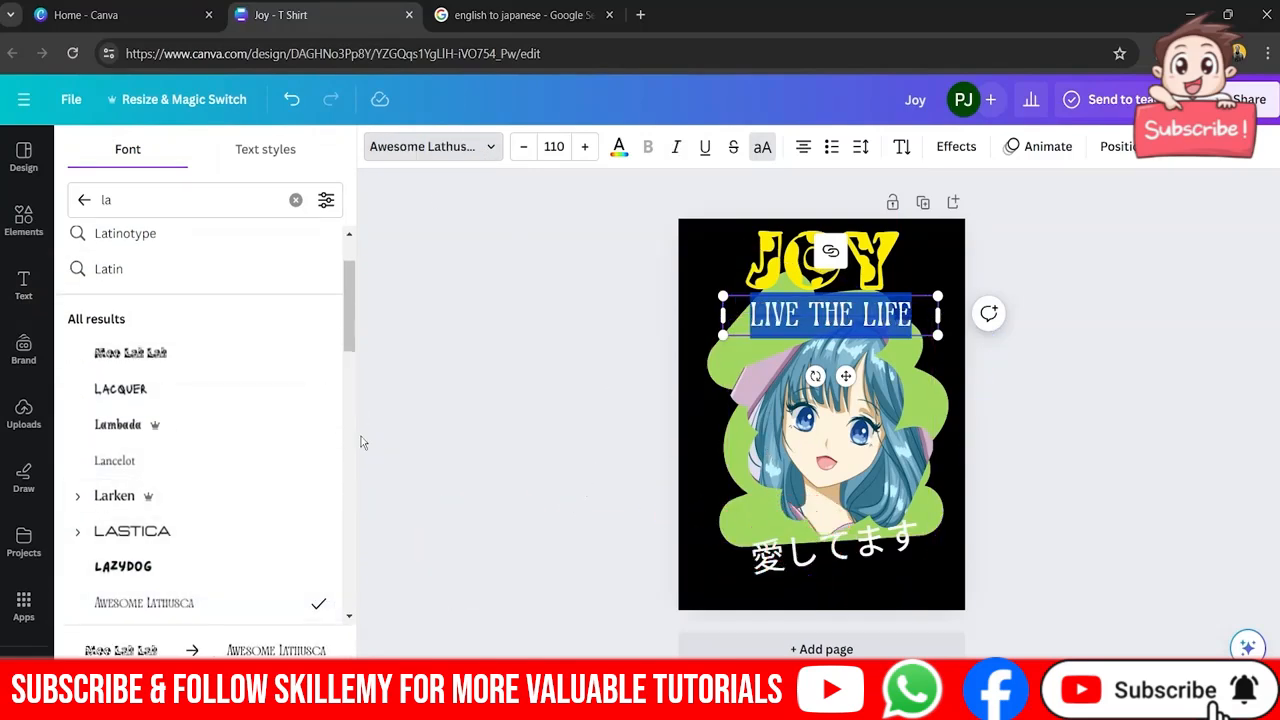
{"action": "left_click", "coordinate": [285, 149]}
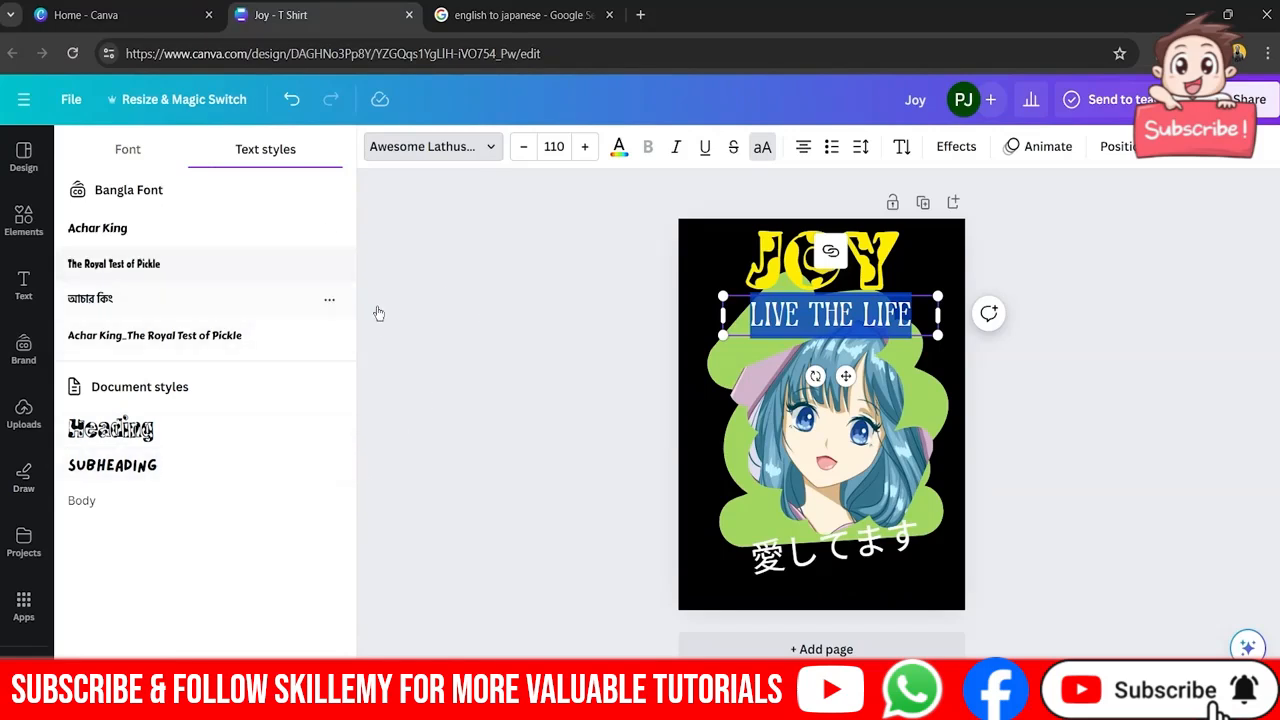
- Colour the LIVE THE LIFE line red, keeping it upright rather than italic
{"action": "left_click", "coordinate": [620, 147]}
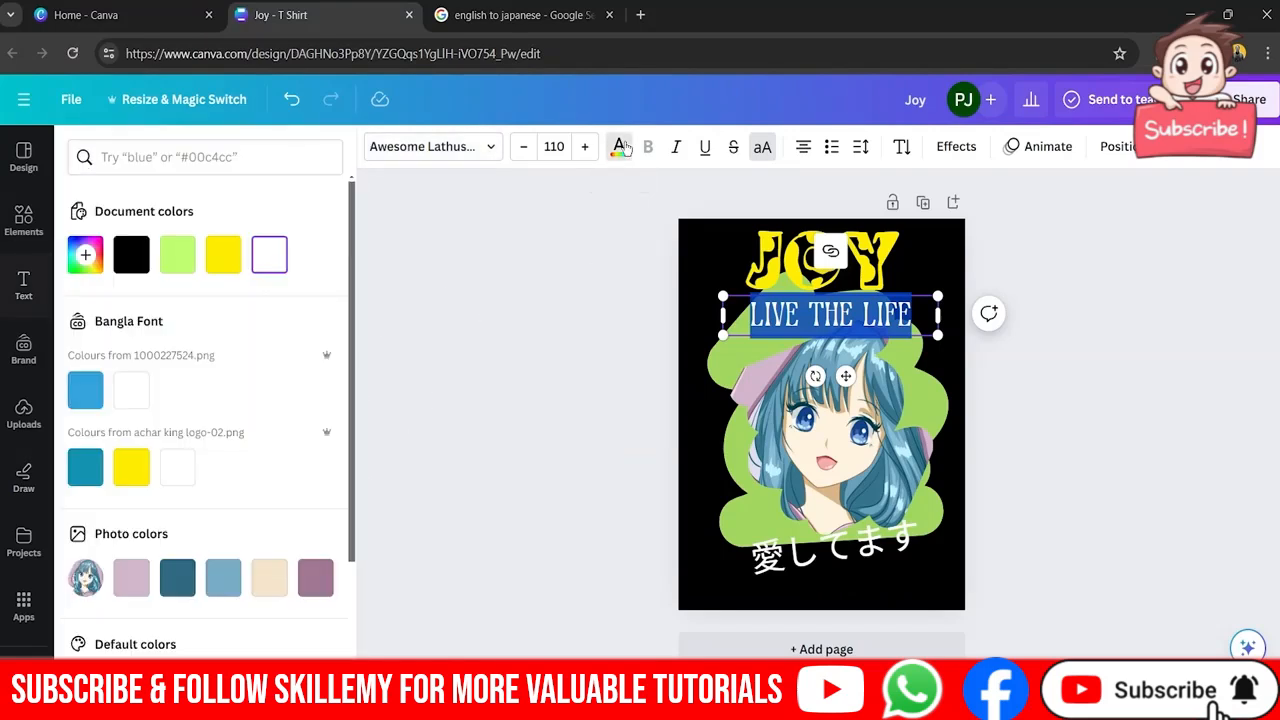
{"action": "scroll", "coordinate": [271, 263], "scroll_direction": "down", "scroll_amount": 3}
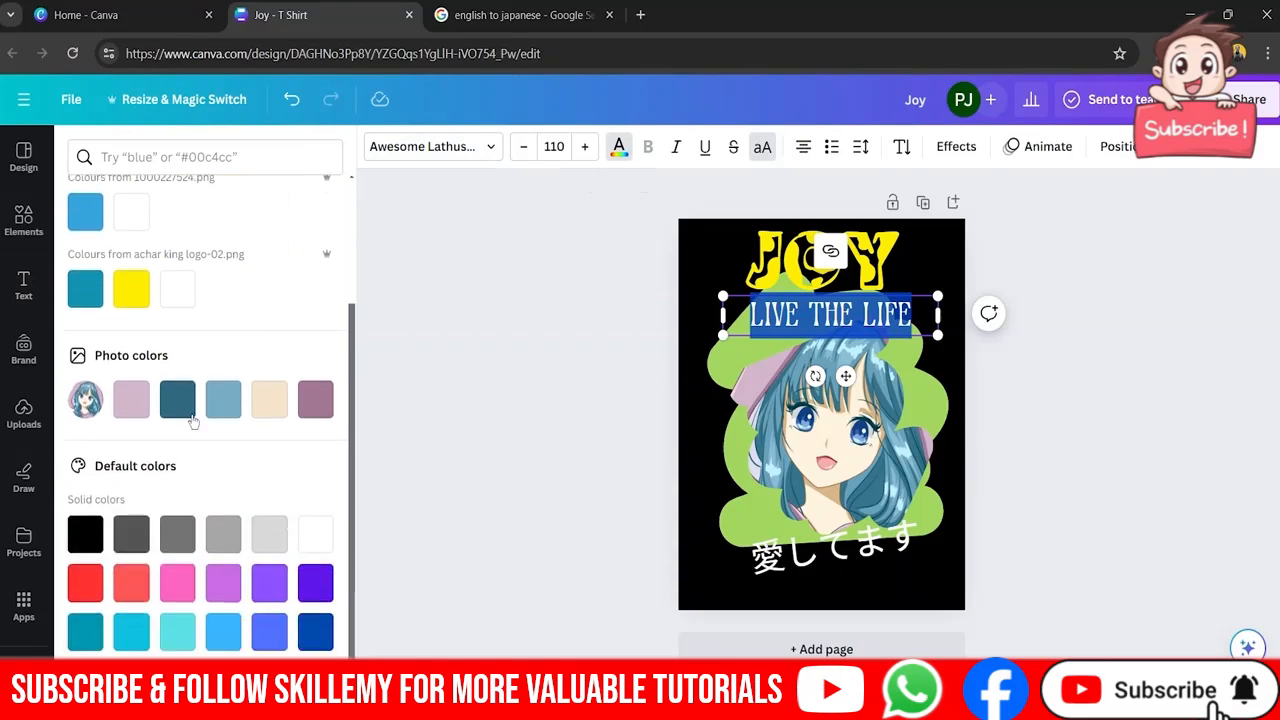
{"action": "left_click", "coordinate": [177, 399]}
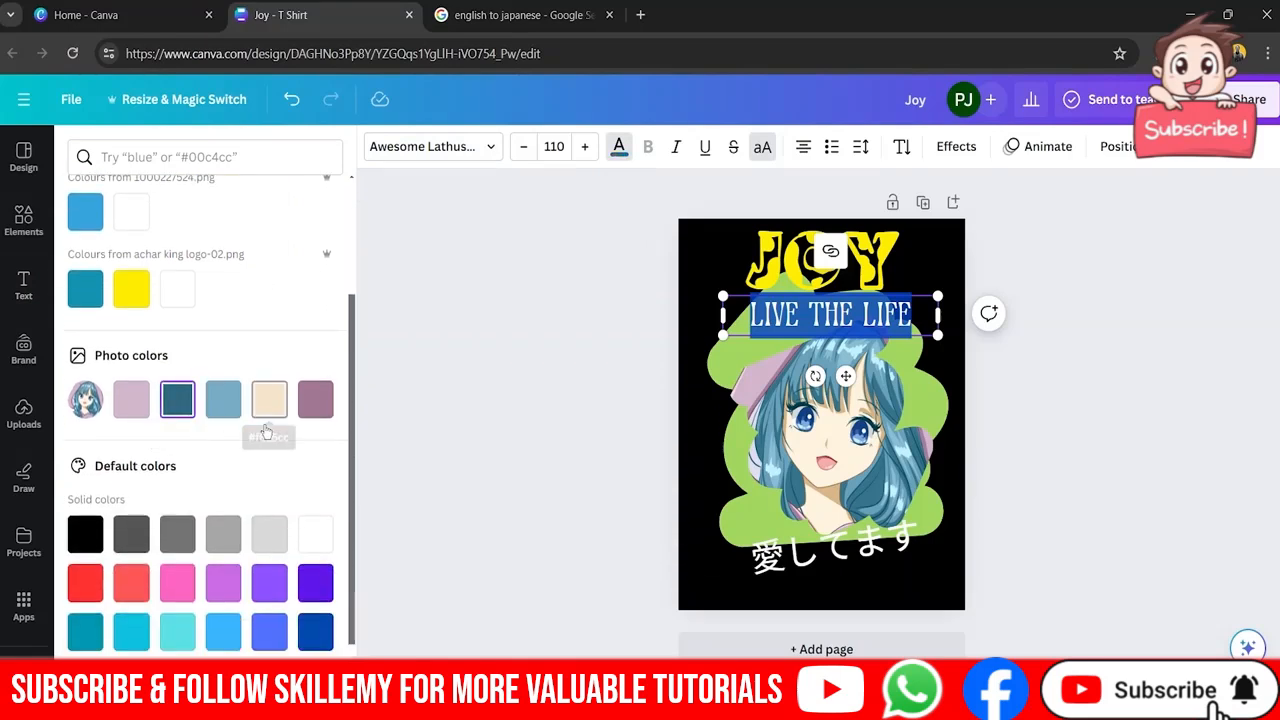
{"action": "scroll", "coordinate": [220, 490], "scroll_direction": "down", "scroll_amount": 1}
{"action": "left_click", "coordinate": [85, 493]}
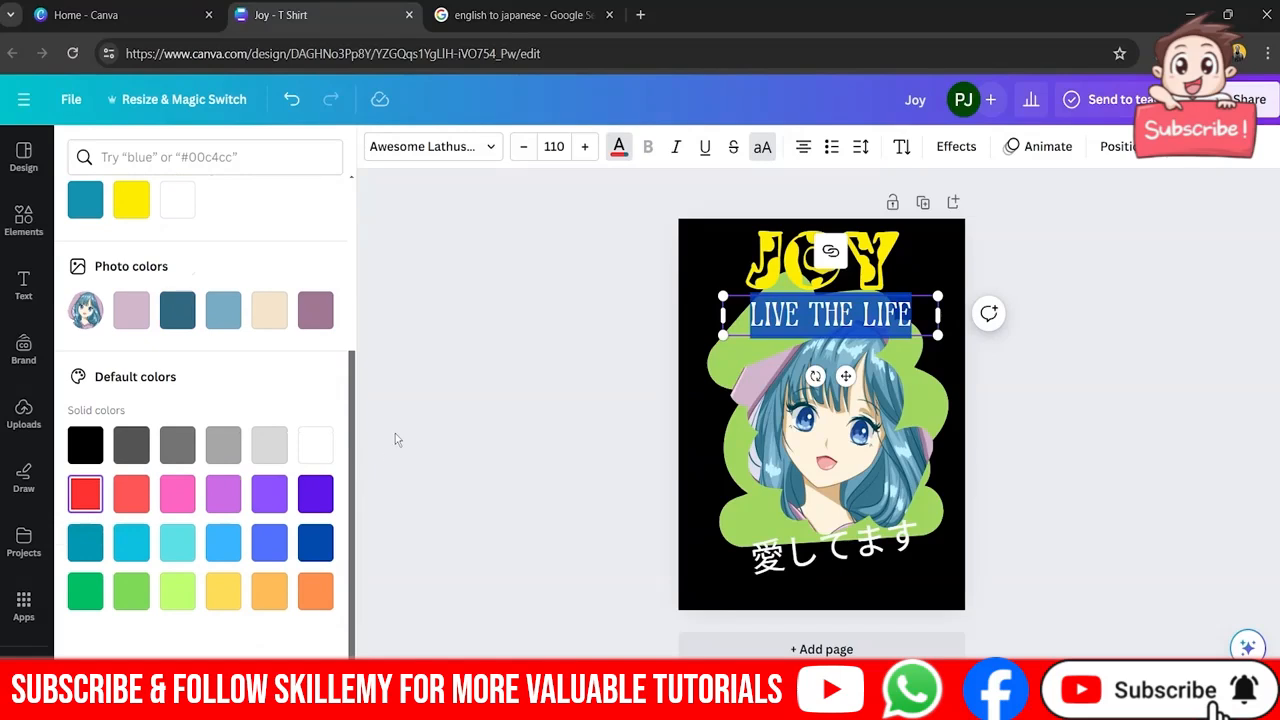
{"action": "left_click", "coordinate": [677, 147]}
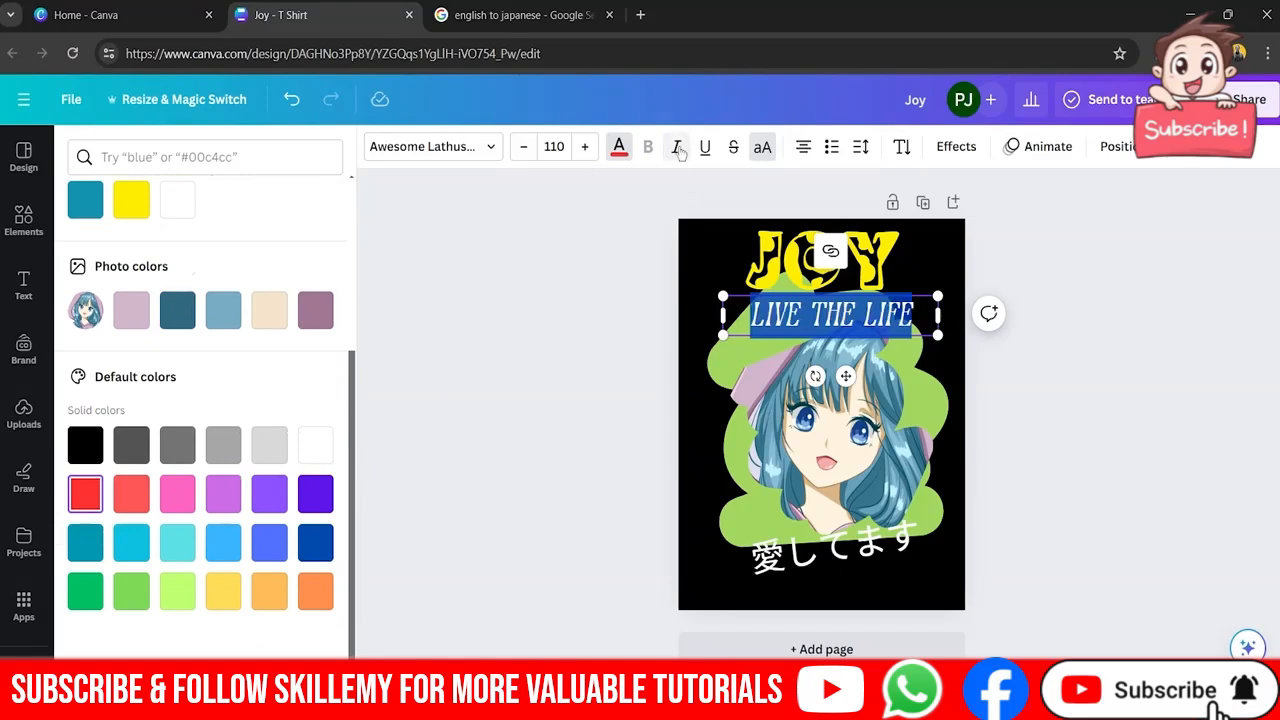
{"action": "left_click", "coordinate": [677, 147]}
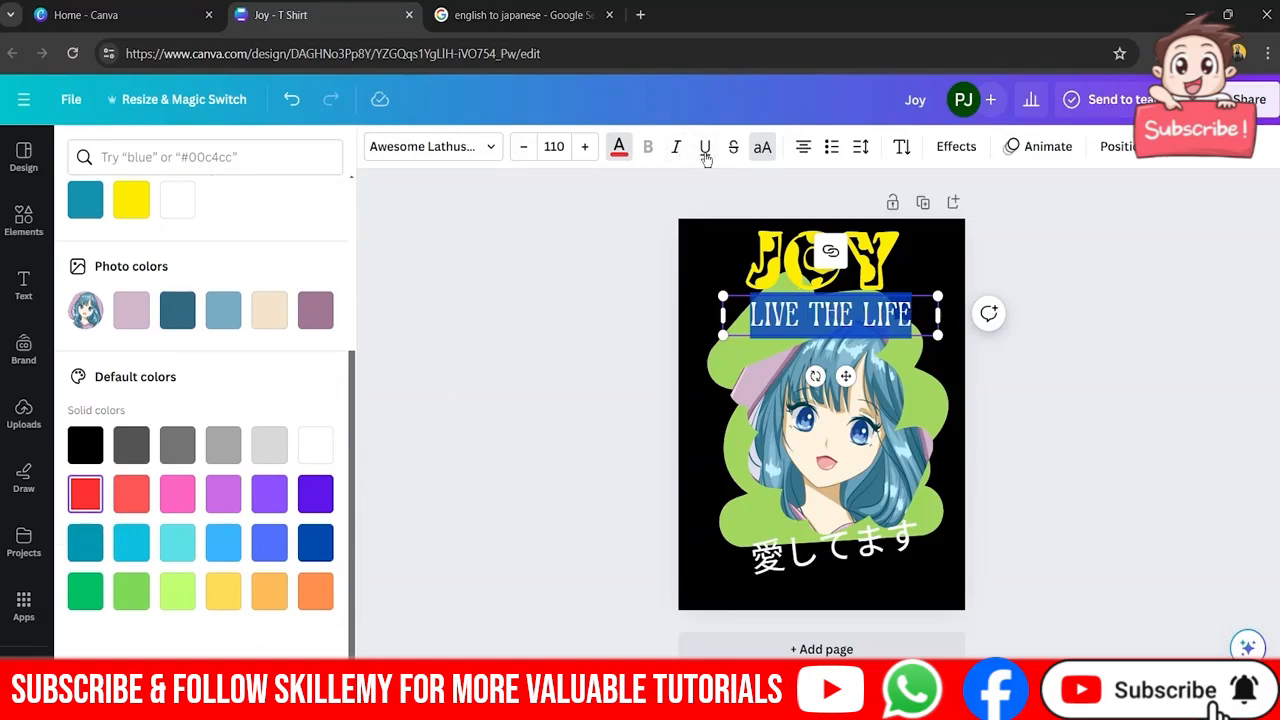
{"action": "left_click", "coordinate": [551, 286]}
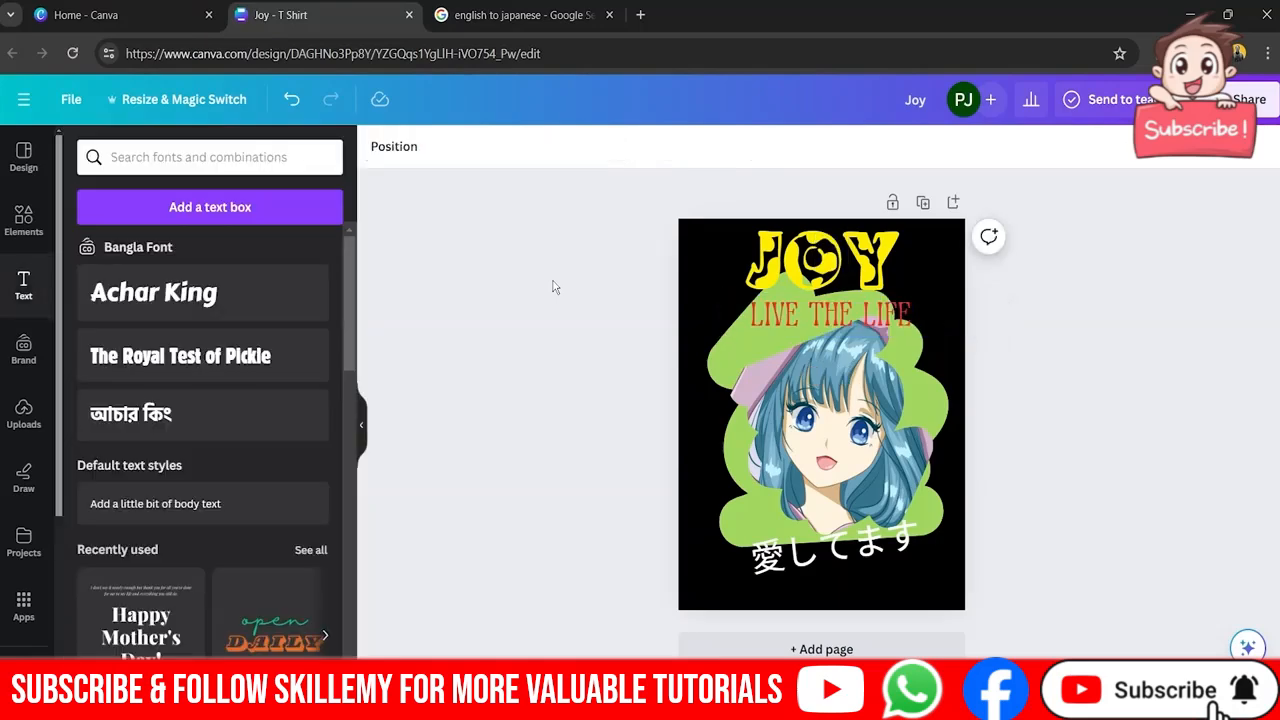
- Apply the Glitch effect to the LIVE THE LIFE line after trying Echo
{"action": "left_click", "coordinate": [888, 316]}
{"action": "double_click", "coordinate": [888, 315]}
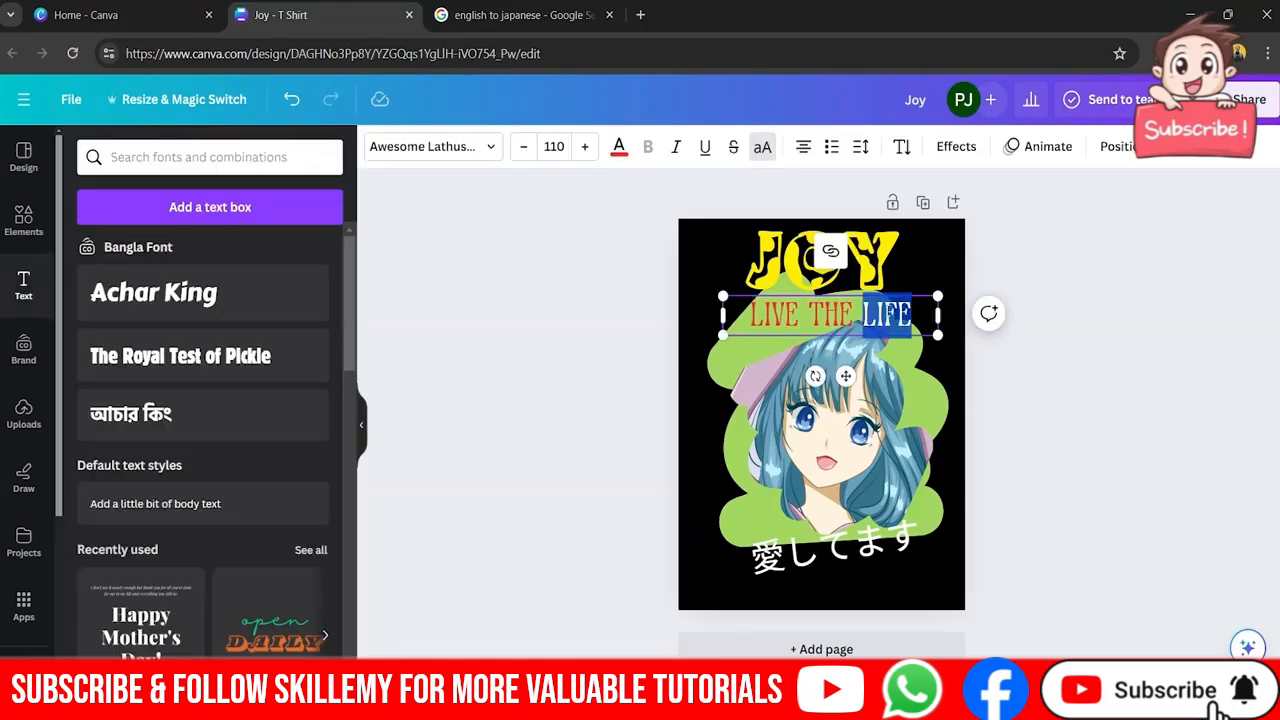
{"action": "key", "text": "ctrl+a"}
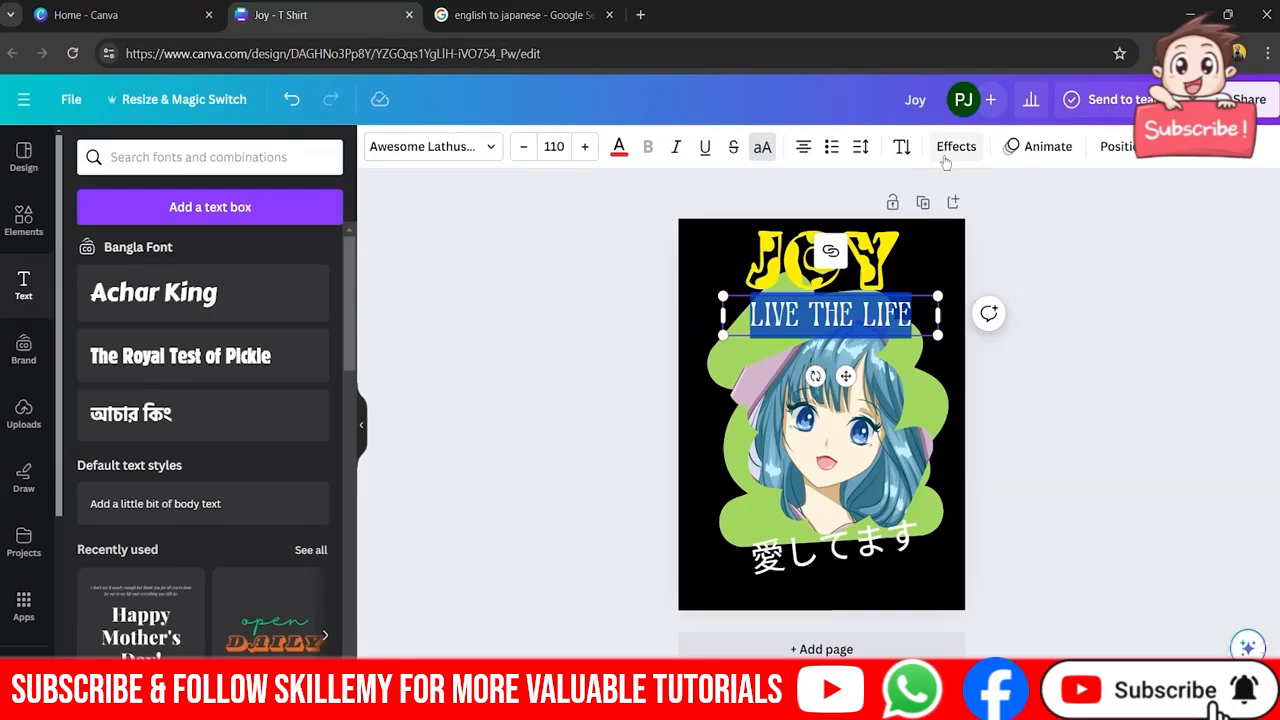
{"action": "left_click", "coordinate": [950, 150]}
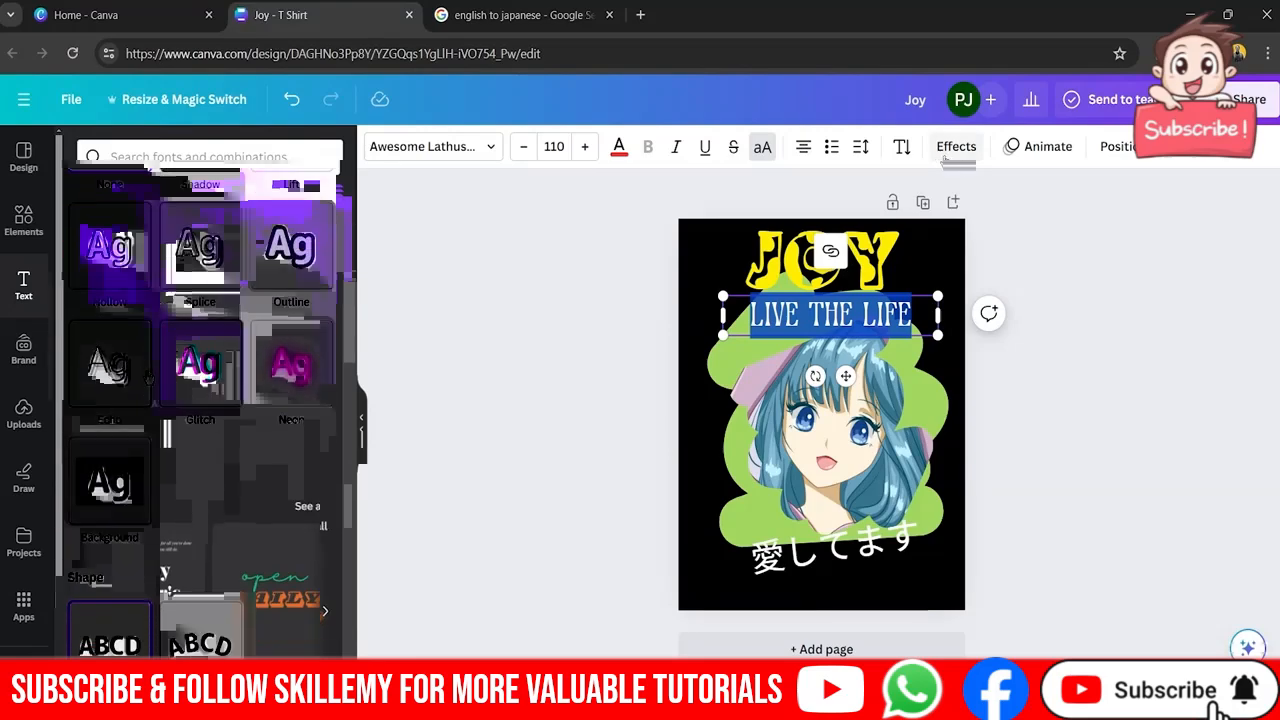
{"action": "left_click", "coordinate": [137, 343]}
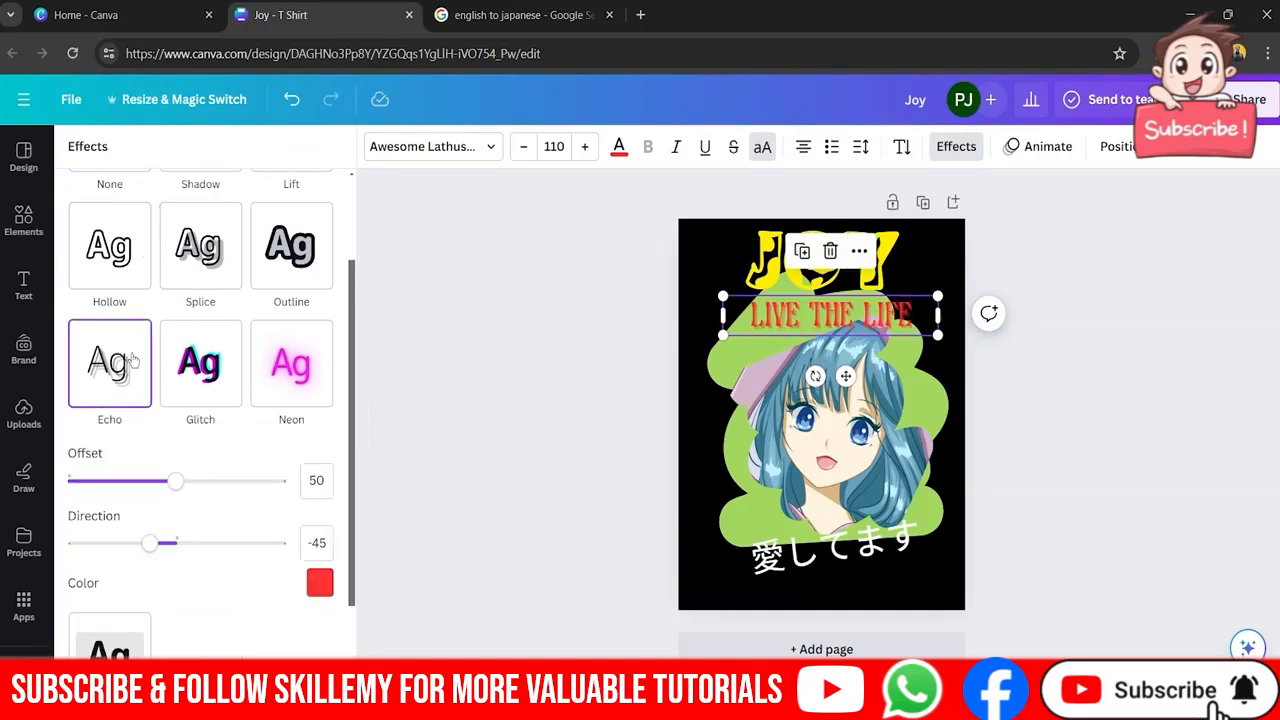
{"action": "scroll", "coordinate": [183, 393], "scroll_direction": "down", "scroll_amount": 2}
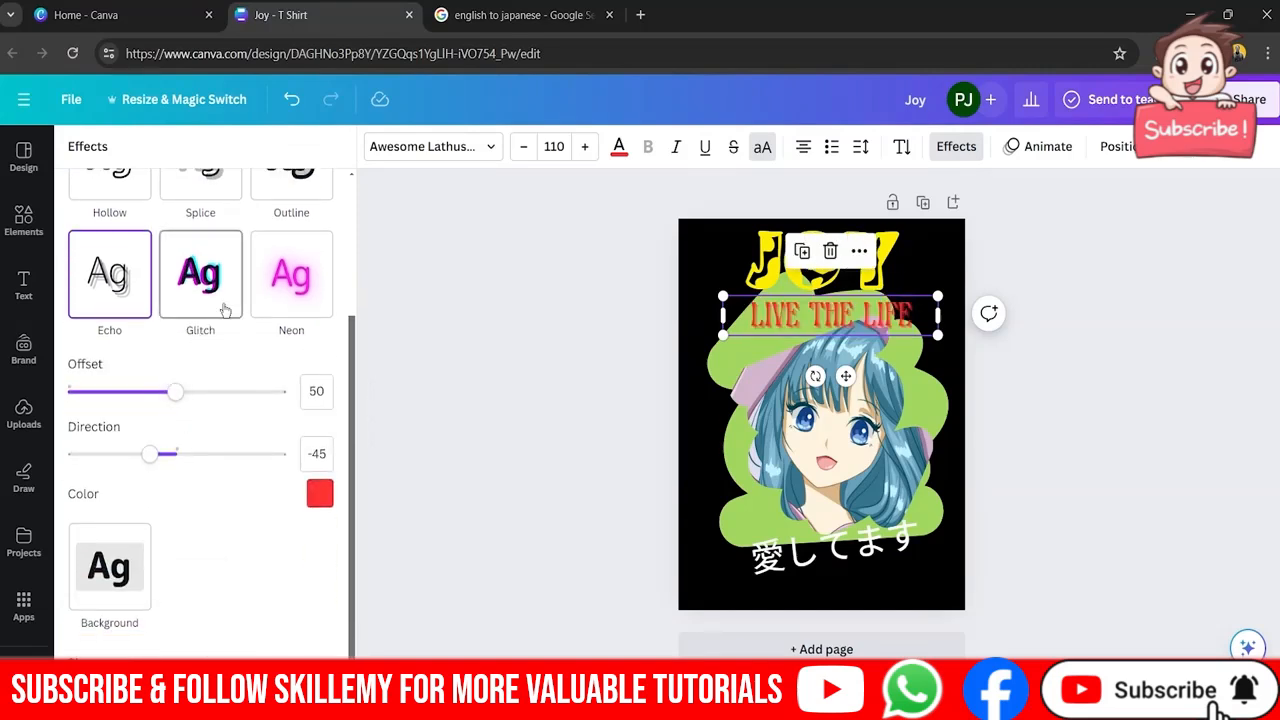
{"action": "left_click", "coordinate": [224, 311]}
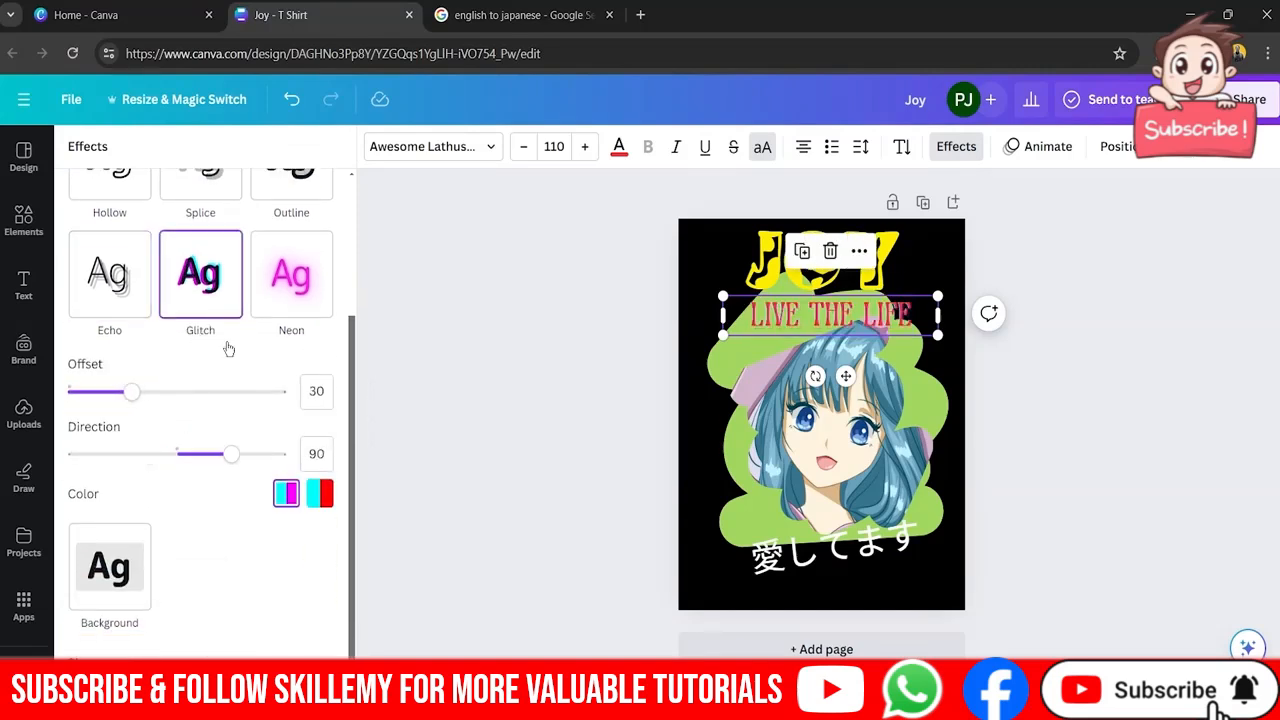
- Curve the LIVE THE LIFE text into an arch and shift it slightly up and right above the girl's hair
{"action": "scroll", "coordinate": [228, 348], "scroll_direction": "down", "scroll_amount": 1}
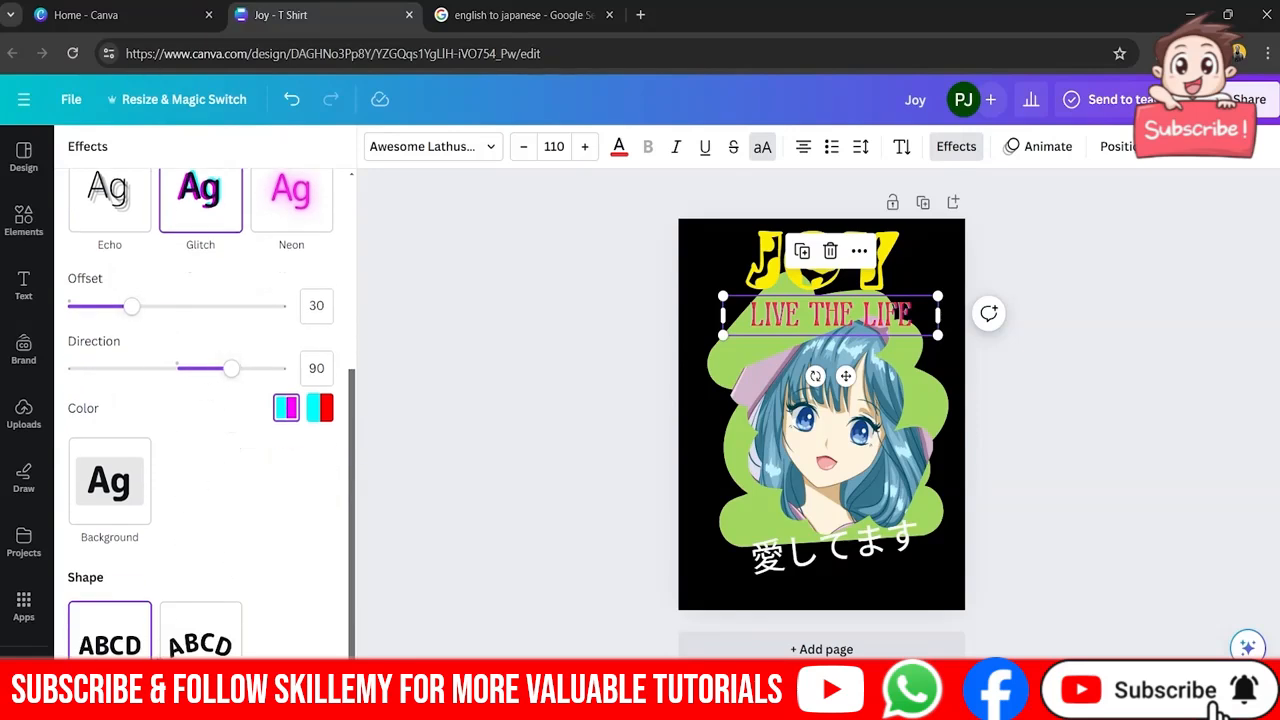
{"action": "left_click", "coordinate": [200, 635]}
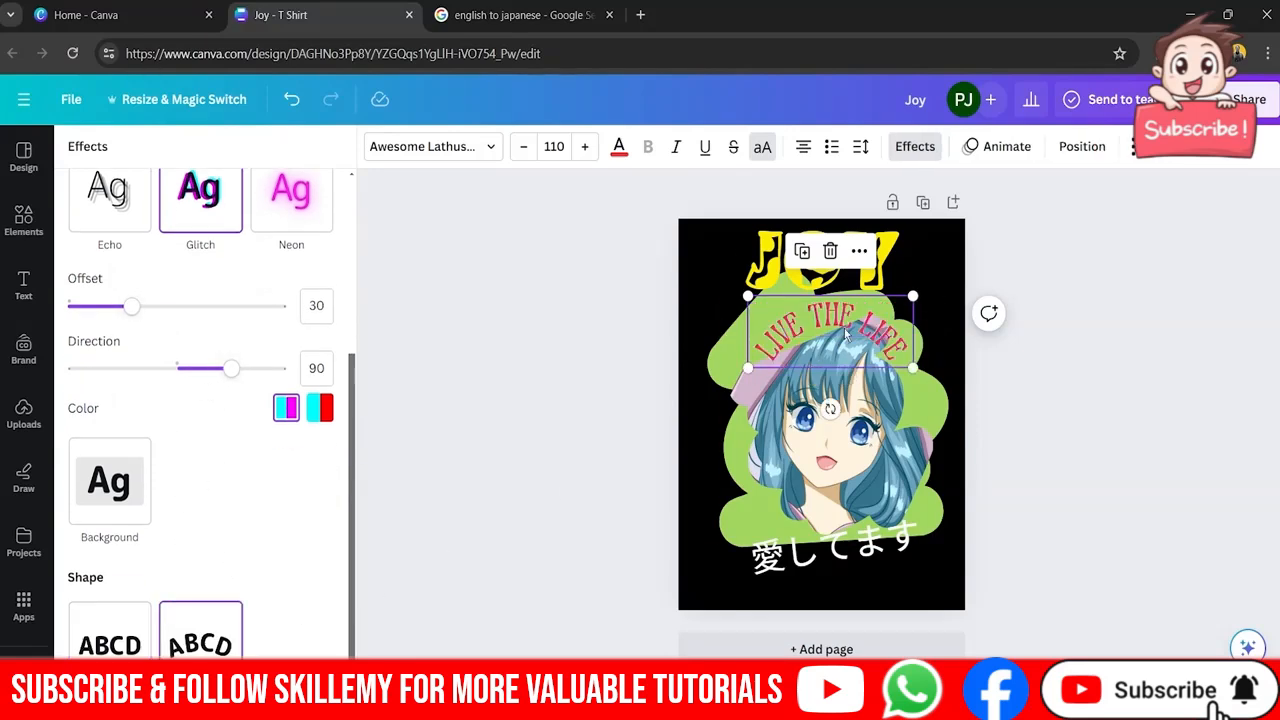
{"action": "left_click_drag", "start_coordinate": [857, 315], "coordinate": [876, 305]}
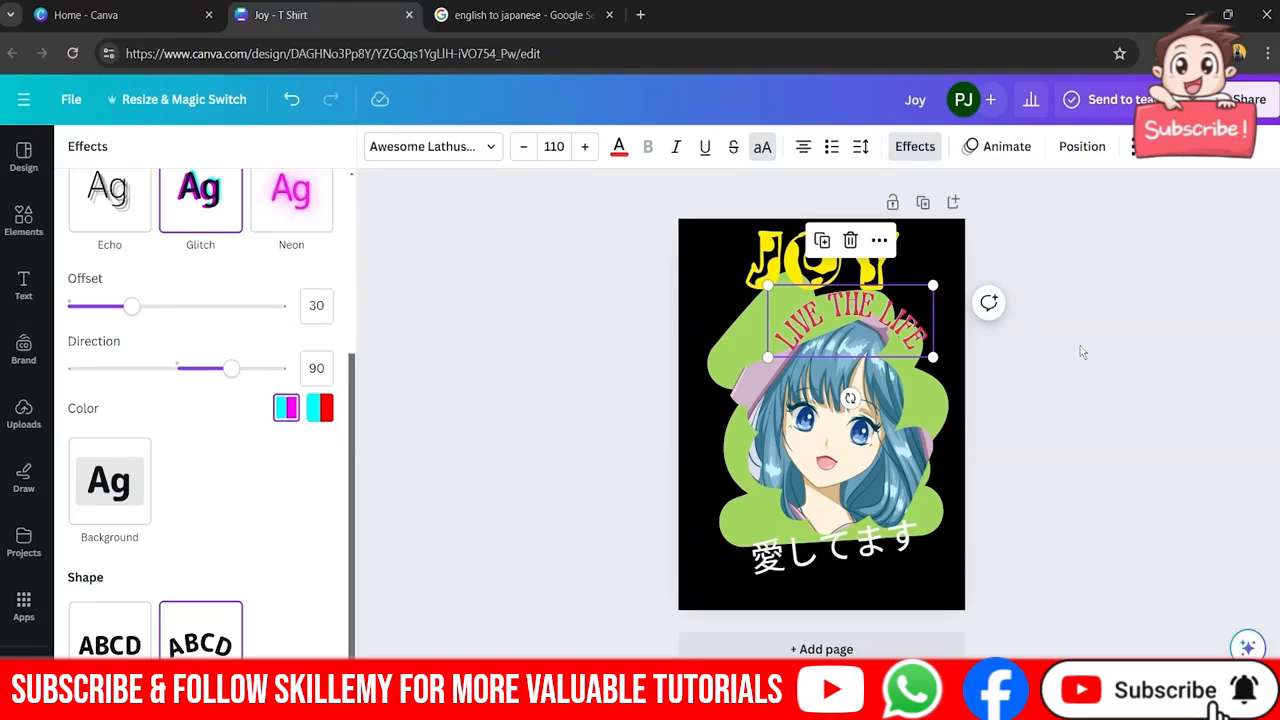
- Tilt the JOY heading counterclockwise and move it into the upper-left corner of the artwork
{"action": "left_click", "coordinate": [816, 266]}
{"action": "left_click_drag", "start_coordinate": [816, 266], "coordinate": [786, 267]}
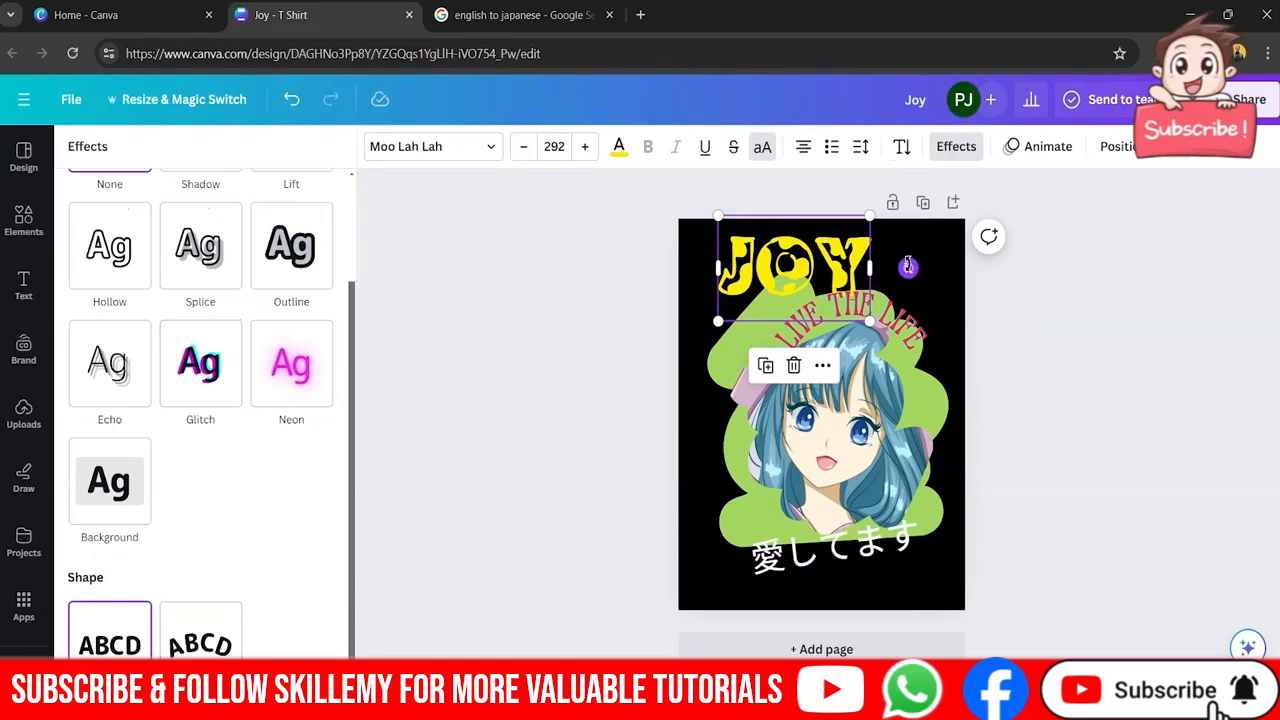
{"action": "left_click_drag", "start_coordinate": [907, 268], "coordinate": [908, 226]}
{"action": "left_click_drag", "start_coordinate": [850, 272], "coordinate": [823, 276]}
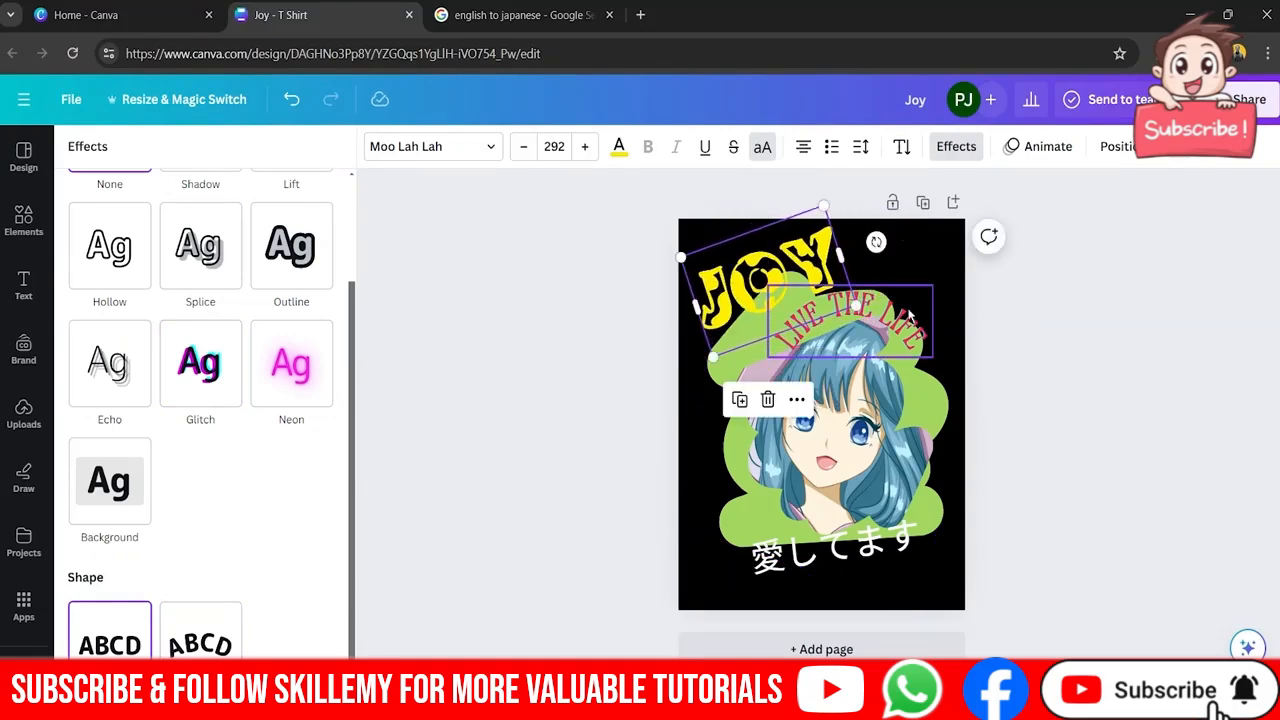
- Rotate the curved LIVE THE LIFE text slightly clockwise and move it to the upper-right edge of the green shape
{"action": "left_click", "coordinate": [882, 305]}
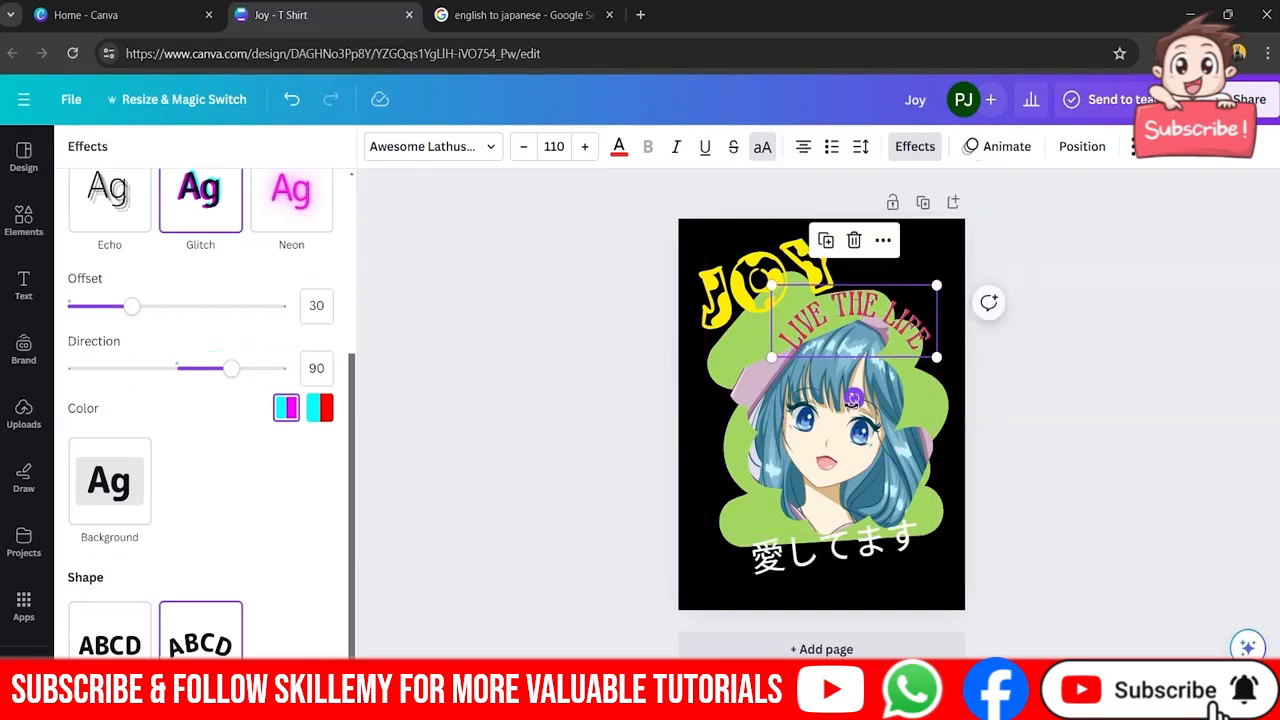
{"action": "left_click_drag", "start_coordinate": [853, 398], "coordinate": [832, 403]}
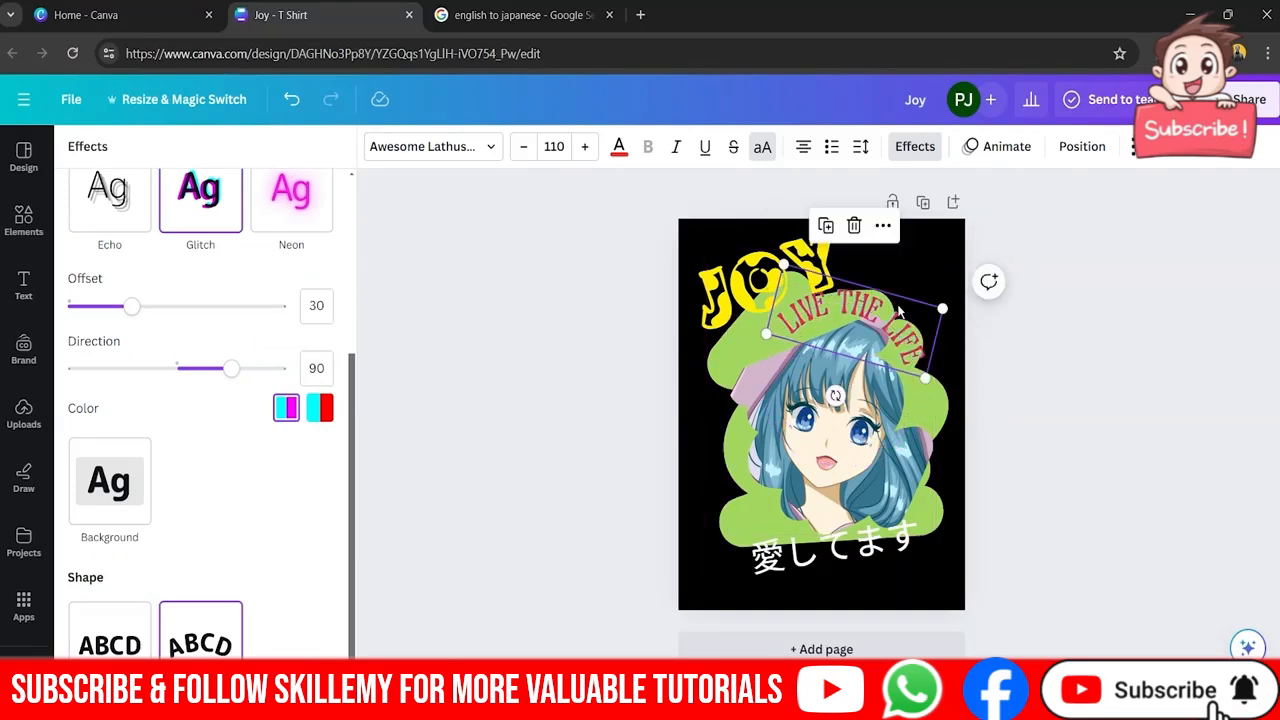
{"action": "left_click_drag", "start_coordinate": [898, 305], "coordinate": [918, 308]}
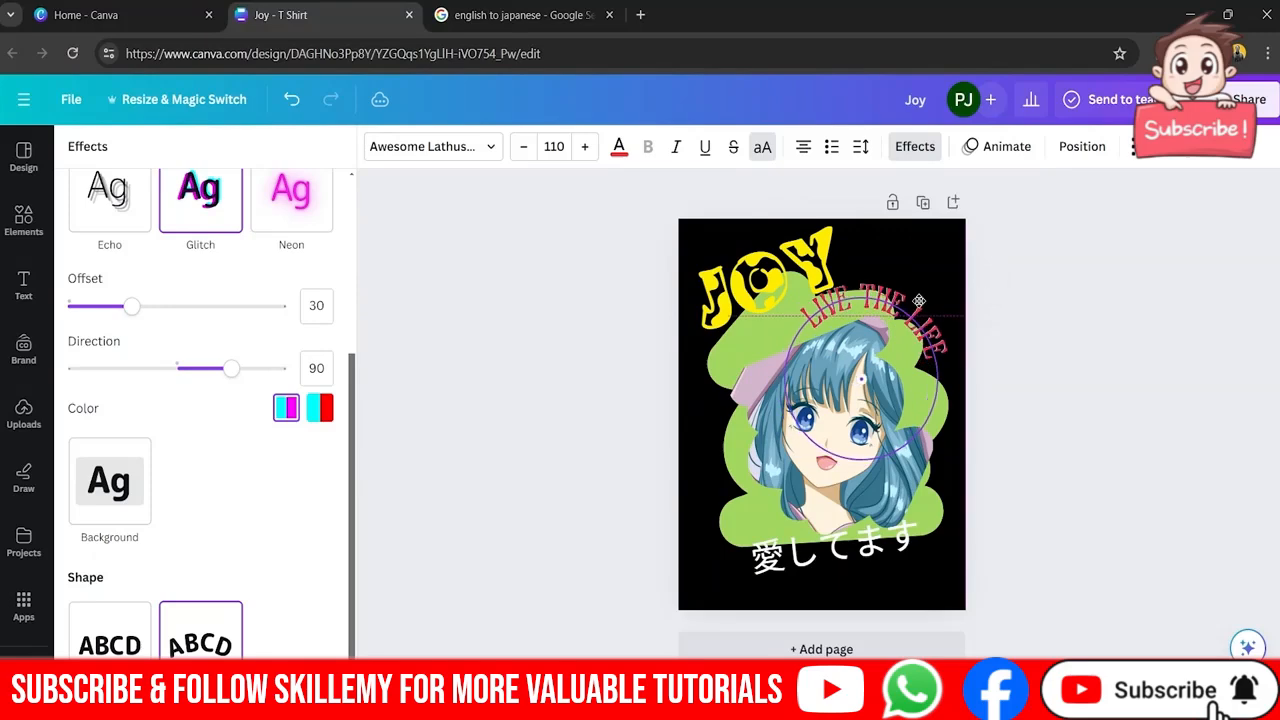
{"action": "double_click", "coordinate": [911, 319]}
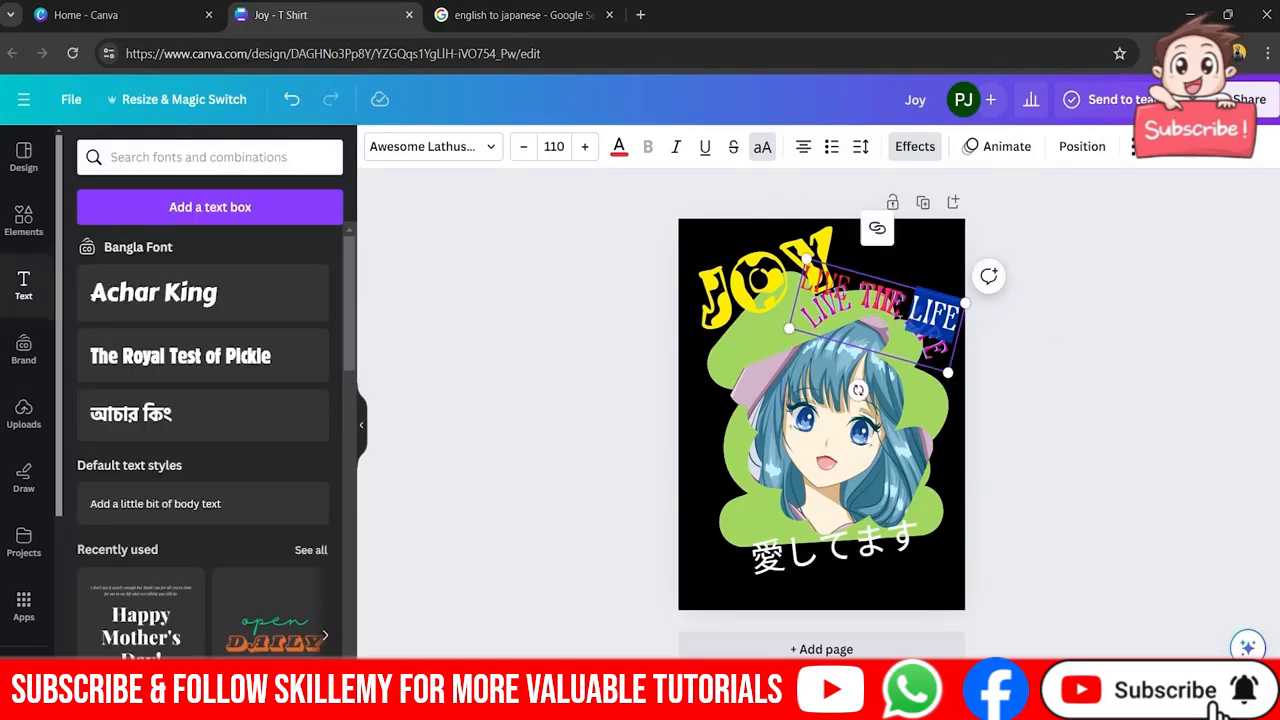
{"action": "left_click", "coordinate": [1114, 334]}
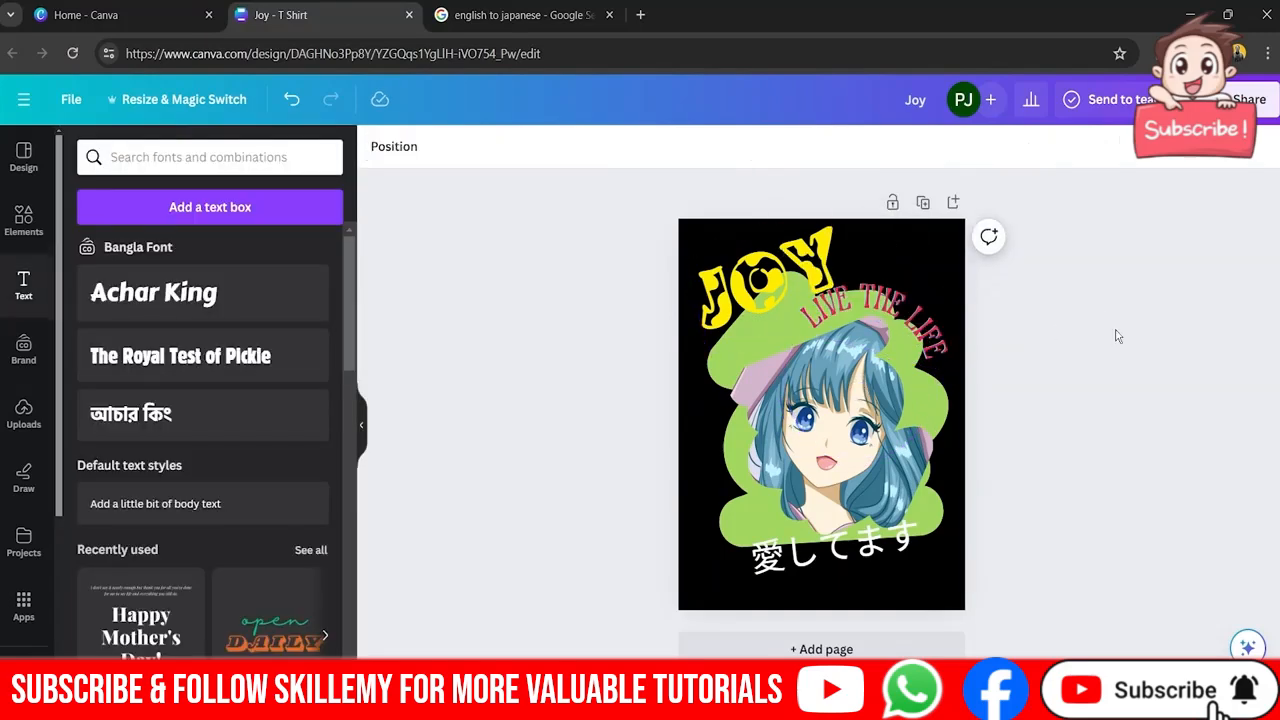
- Try light purple from the default solid colors on the curved LIVE THE LIFE text
{"action": "left_click", "coordinate": [915, 336]}
{"action": "left_click", "coordinate": [915, 332]}
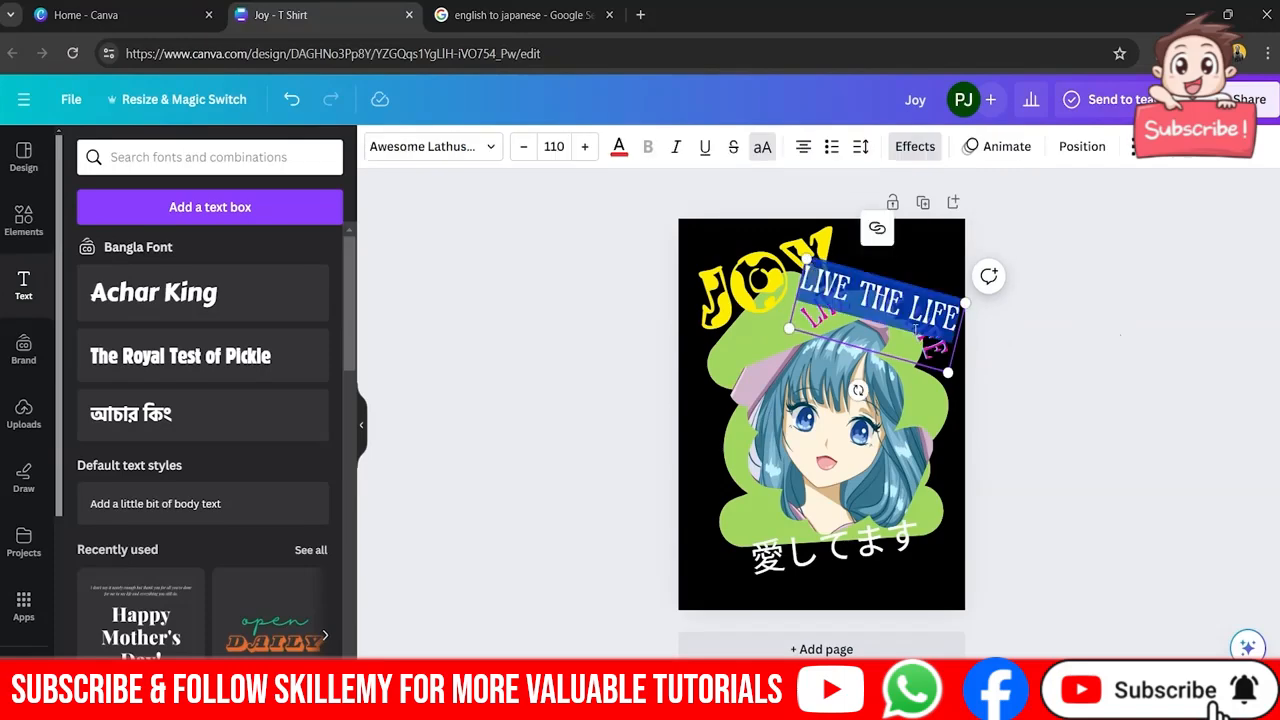
{"action": "left_click", "coordinate": [619, 148]}
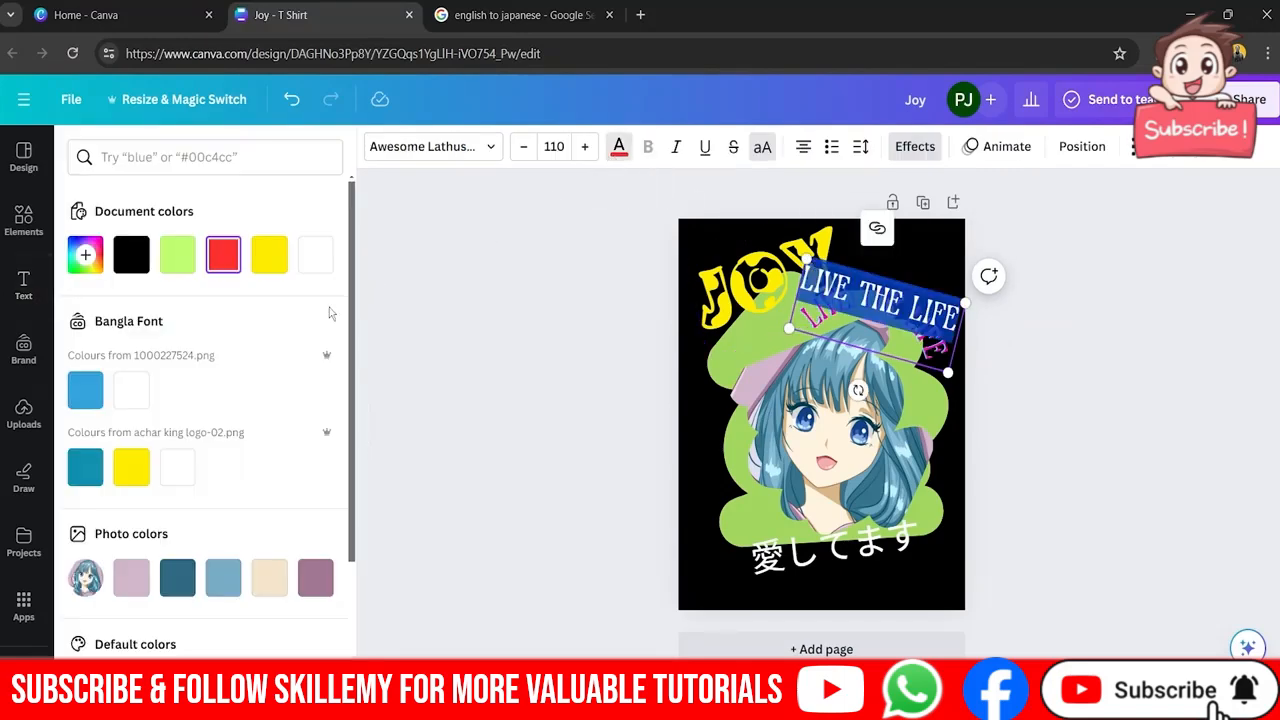
{"action": "scroll", "coordinate": [175, 450], "scroll_direction": "down", "scroll_amount": 3}
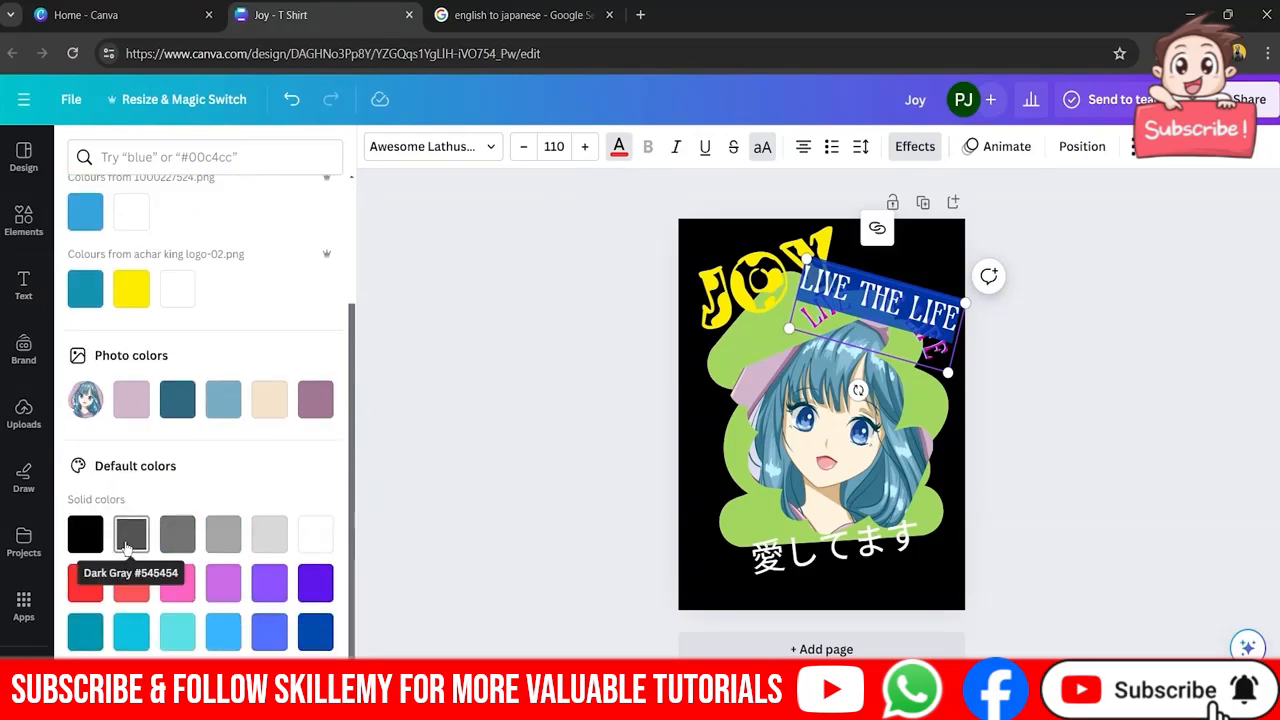
{"action": "left_click", "coordinate": [223, 582]}
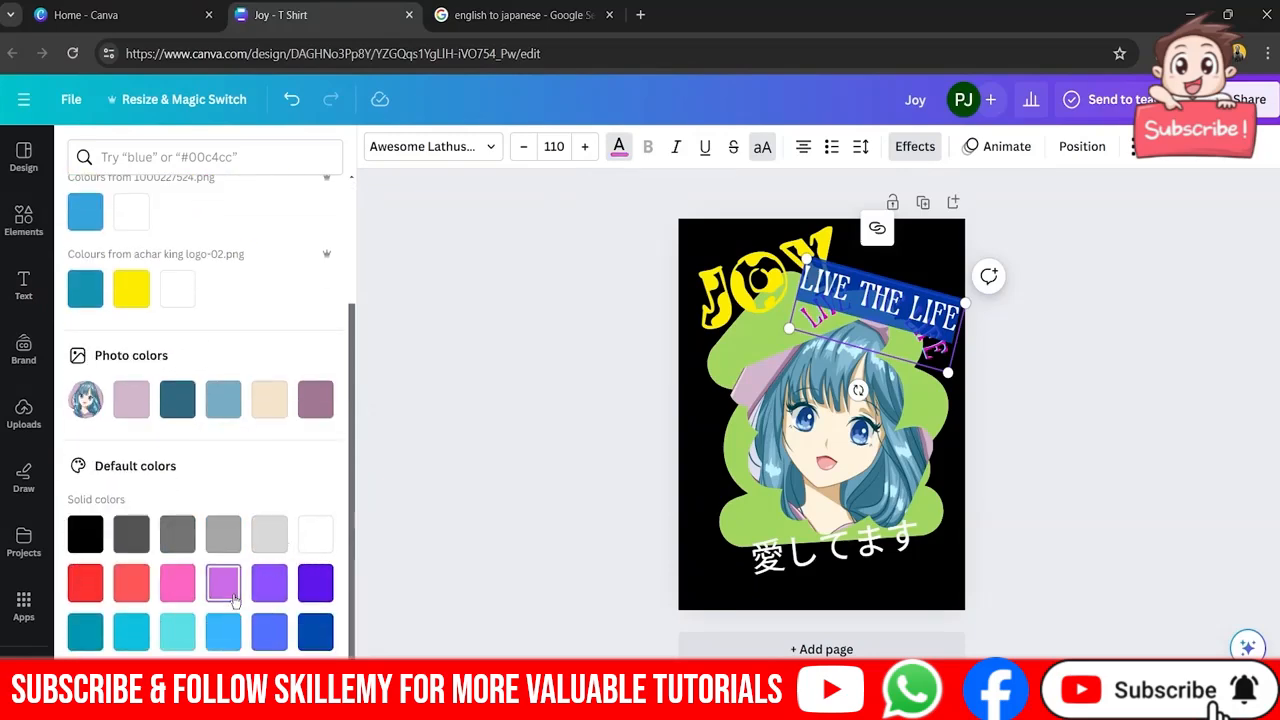
{"action": "left_click", "coordinate": [1005, 539]}
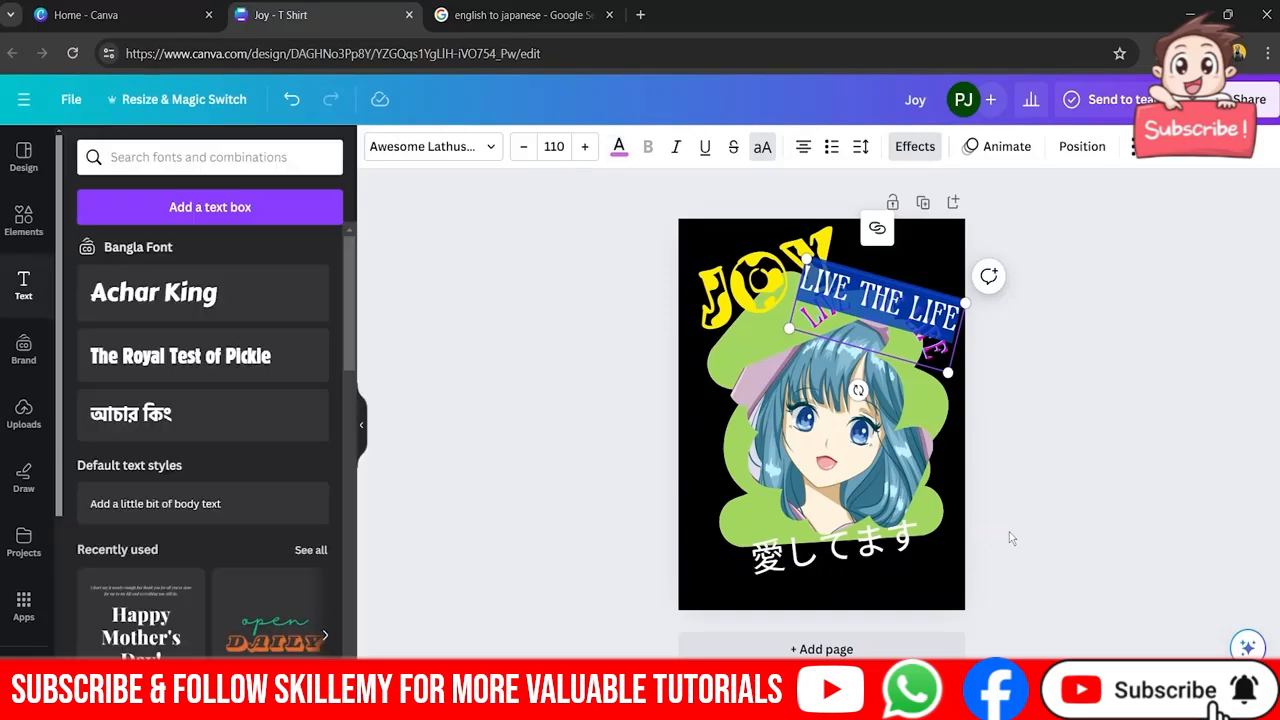
- Try medium blue and dark blue from the default colors on the LIVE THE LIFE text
{"action": "left_click", "coordinate": [937, 336]}
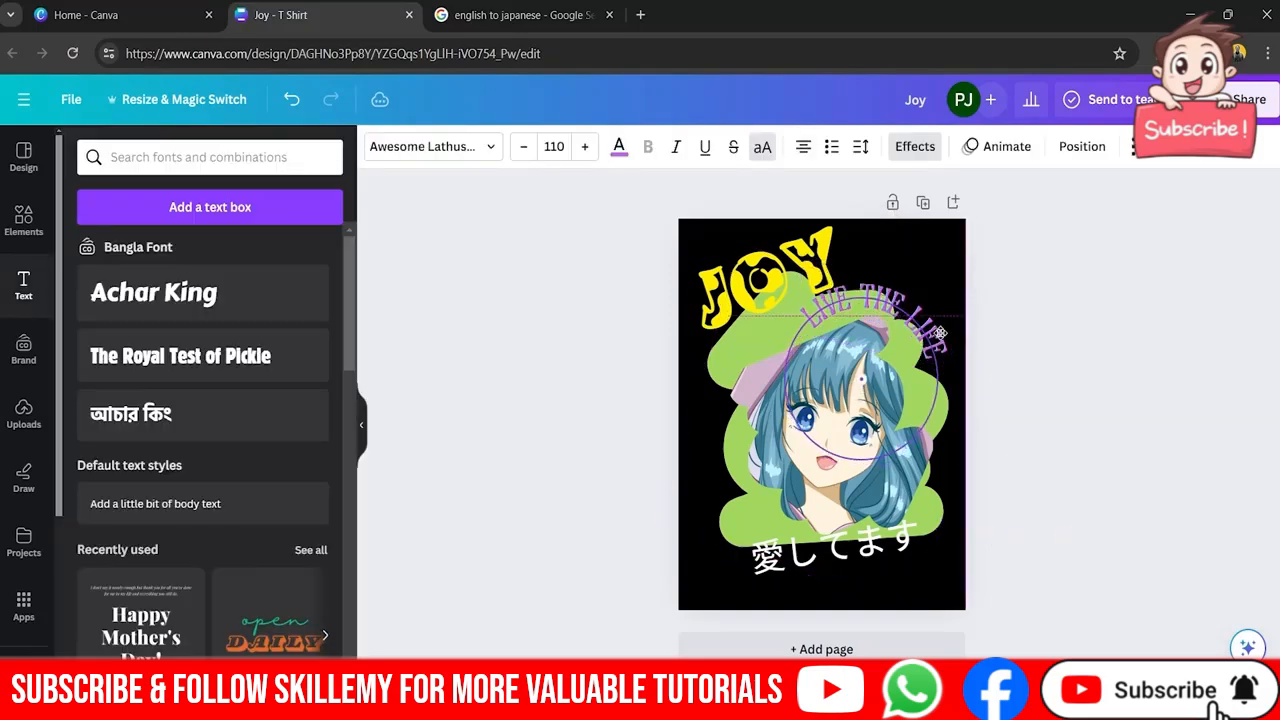
{"action": "left_click", "coordinate": [934, 331]}
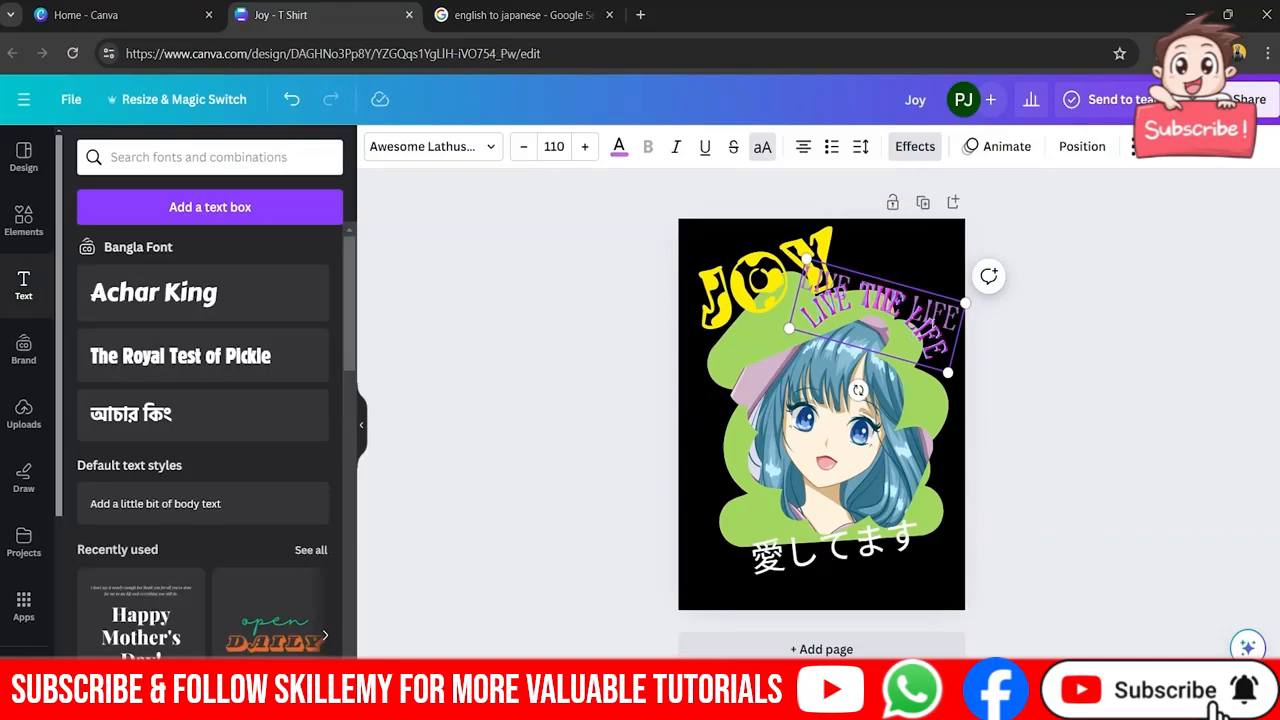
{"action": "key", "text": "ctrl+a"}
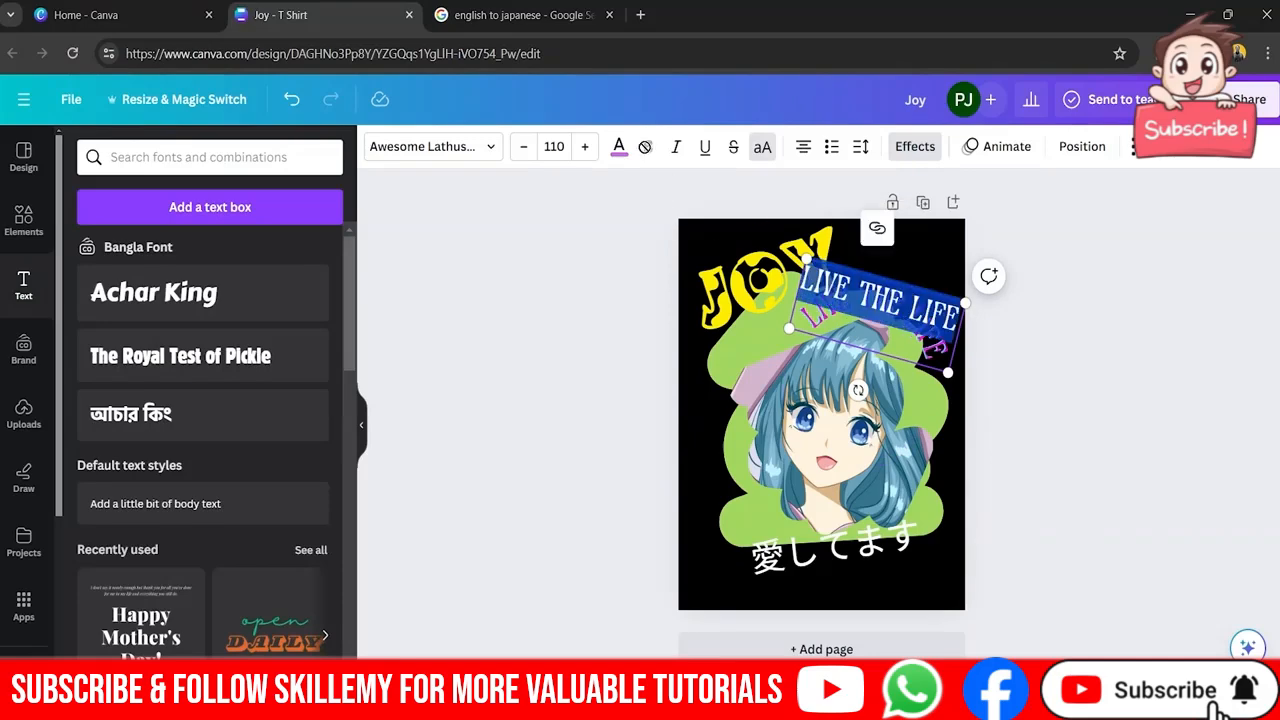
{"action": "left_click", "coordinate": [619, 146]}
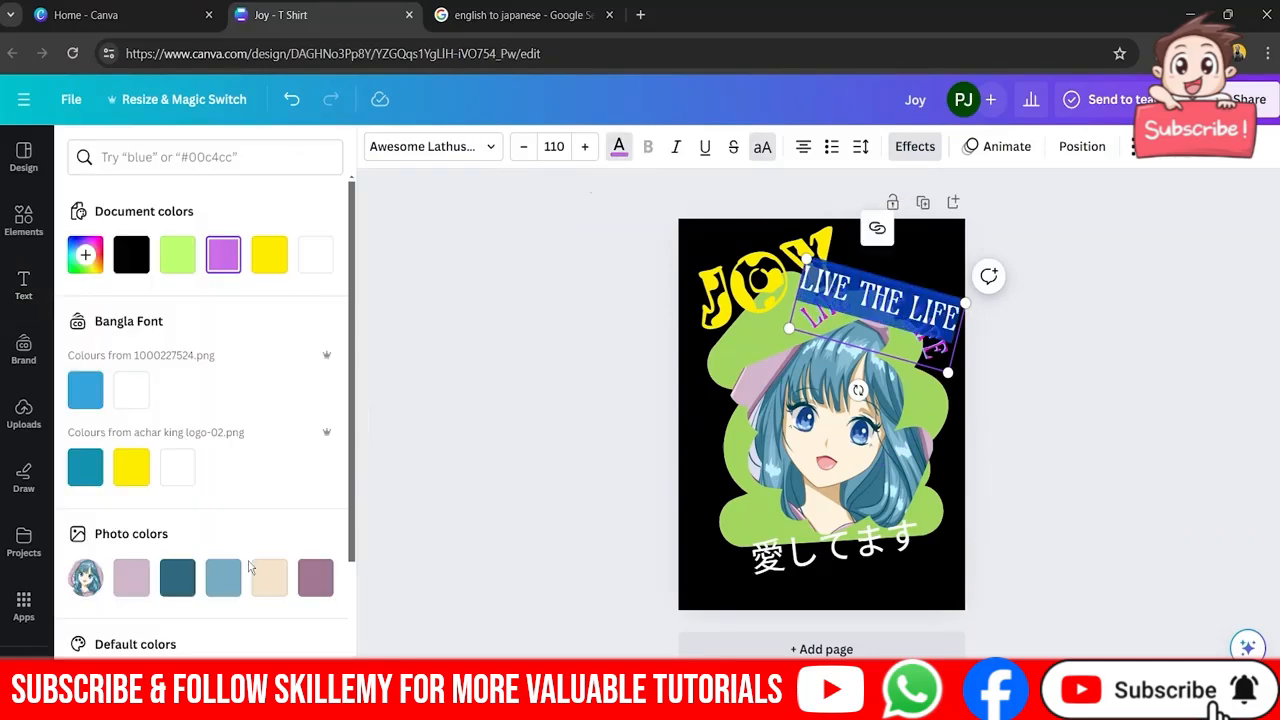
{"action": "scroll", "coordinate": [249, 567], "scroll_direction": "down", "scroll_amount": 2}
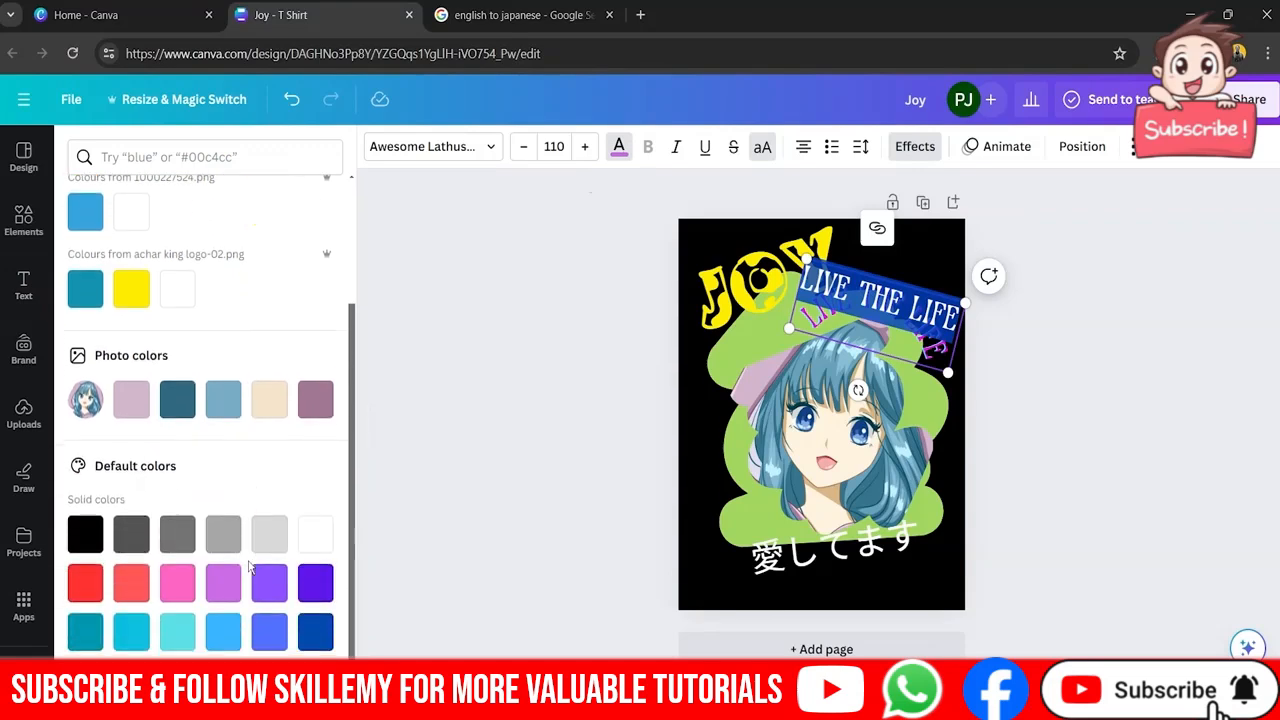
{"action": "scroll", "coordinate": [249, 560], "scroll_direction": "down", "scroll_amount": 1}
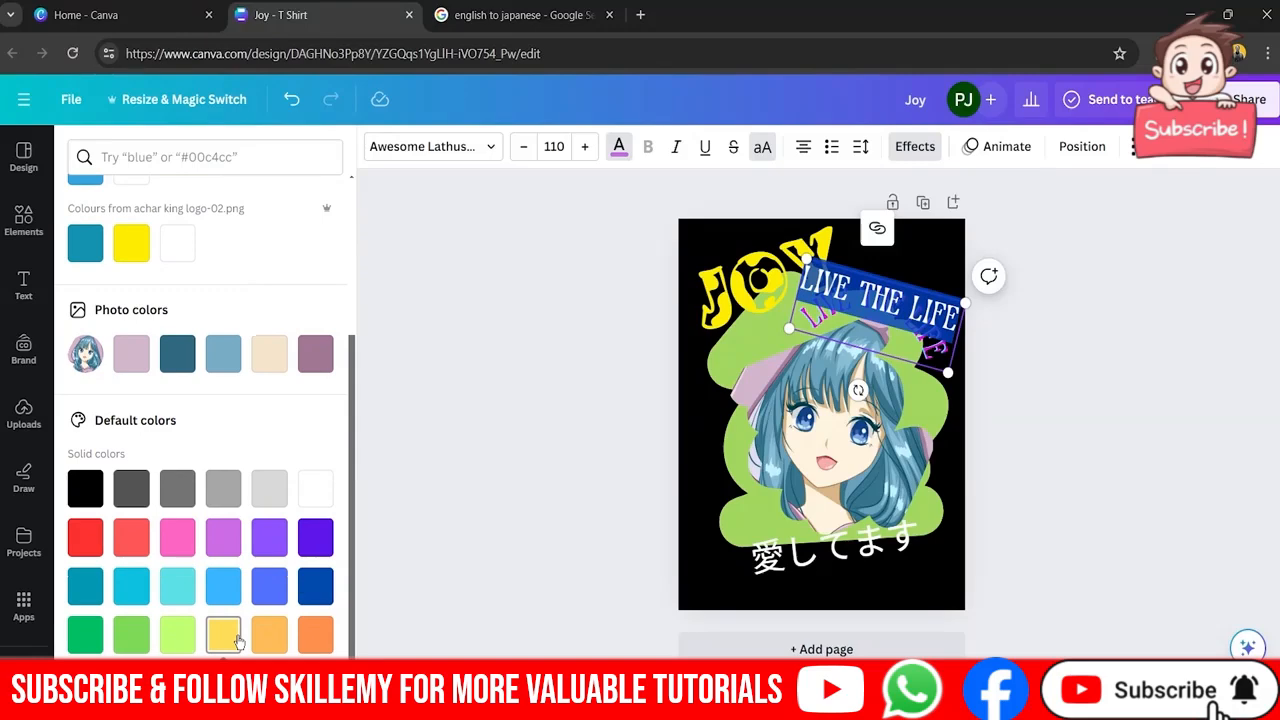
{"action": "left_click", "coordinate": [283, 598]}
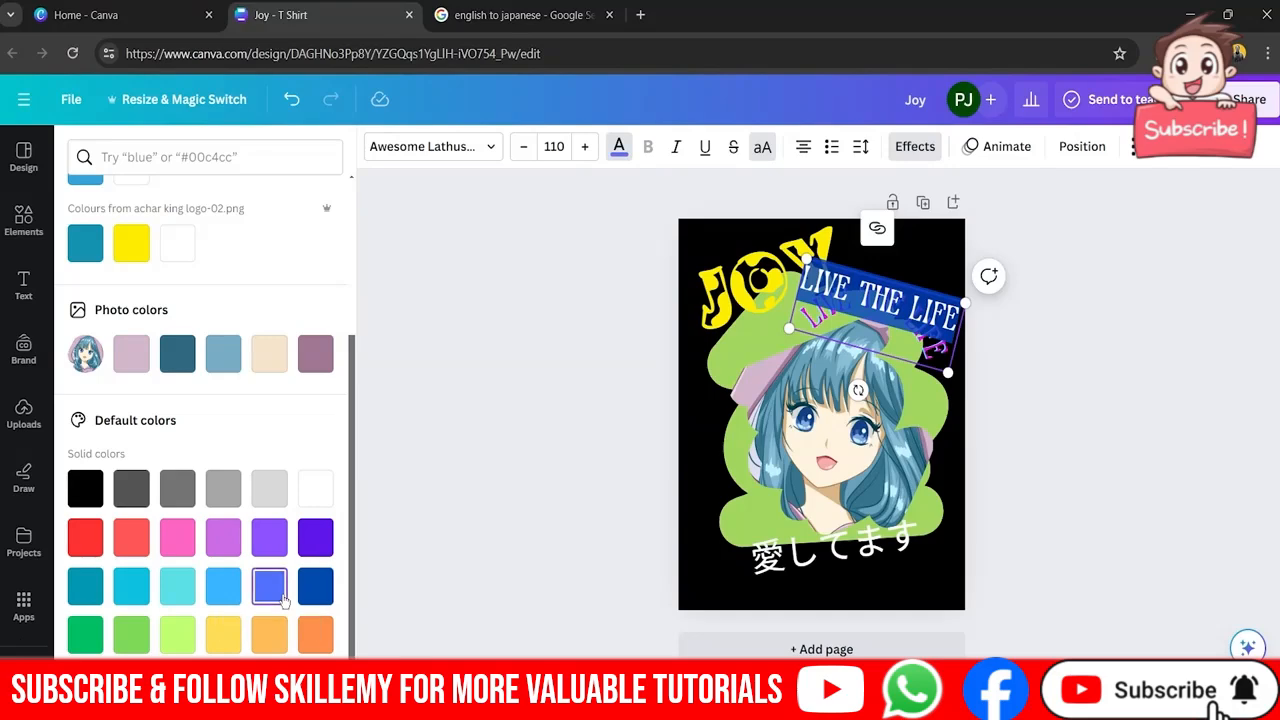
{"action": "left_click", "coordinate": [320, 592]}
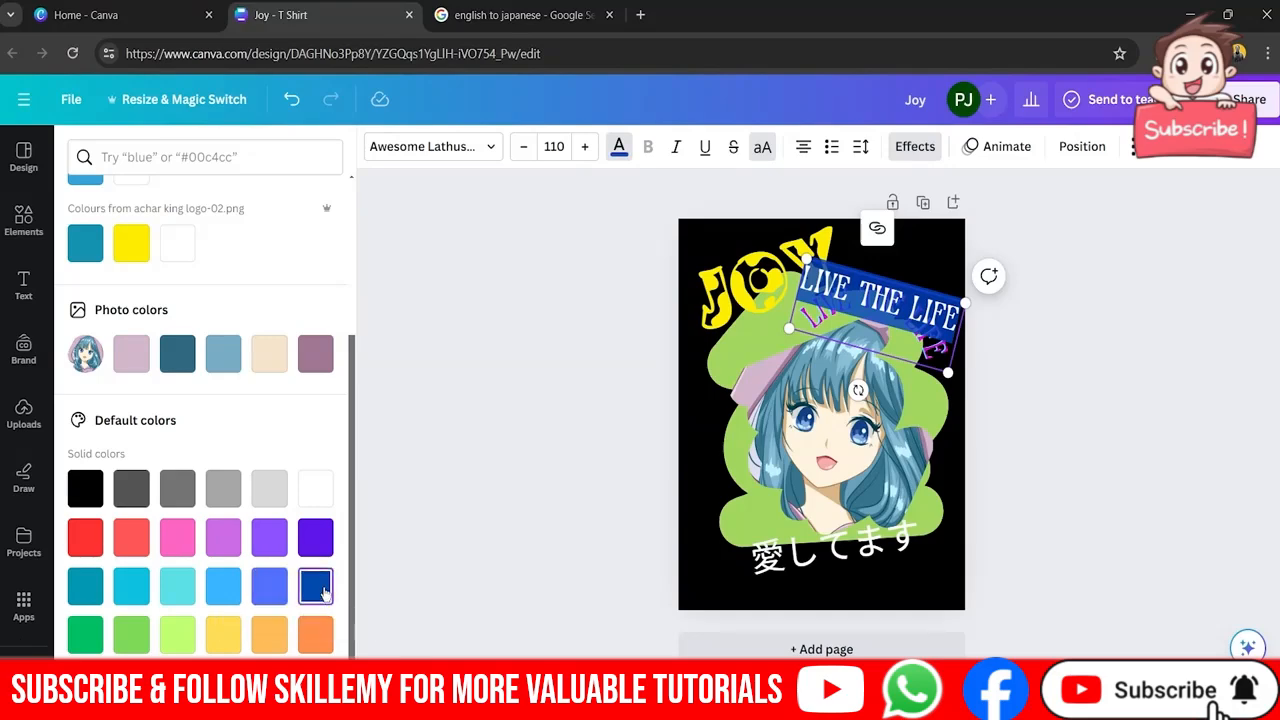
{"action": "left_click", "coordinate": [490, 526]}
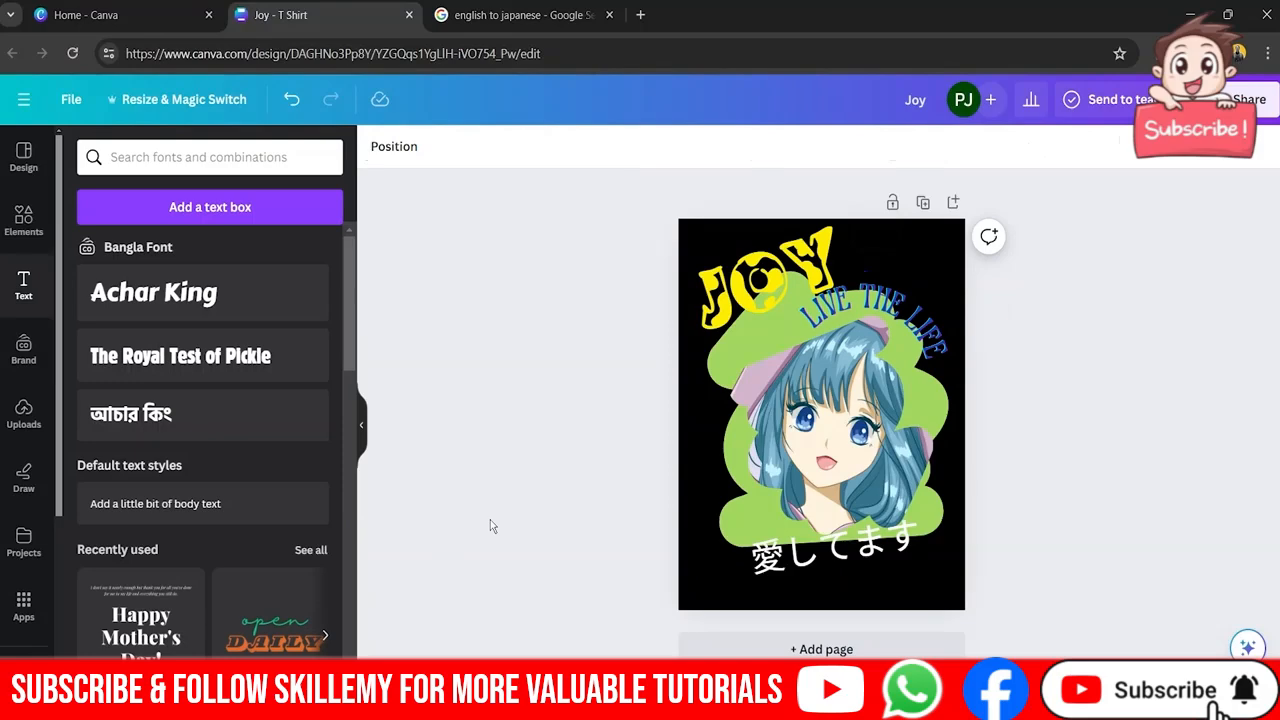
- Recolor the LIVE THE LIFE text light blue from the default colors and nudge it slightly right
{"action": "left_click", "coordinate": [889, 325]}
{"action": "left_click", "coordinate": [900, 310]}
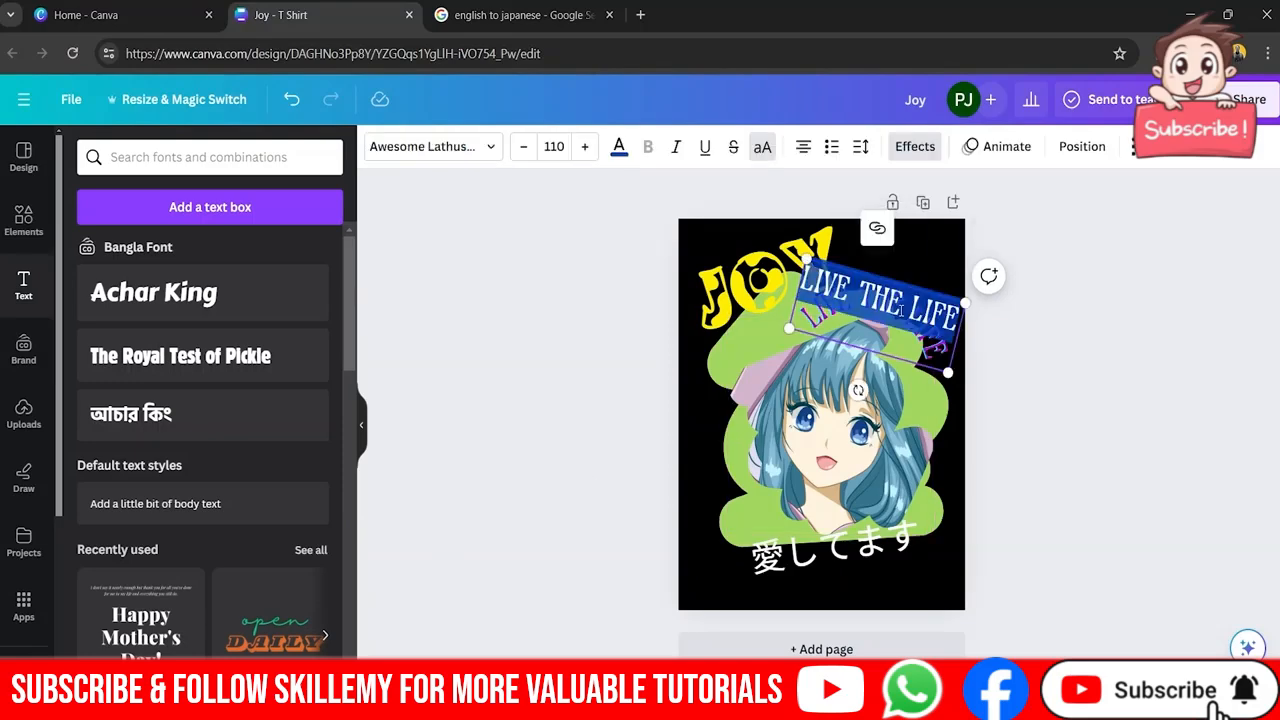
{"action": "left_click", "coordinate": [619, 149]}
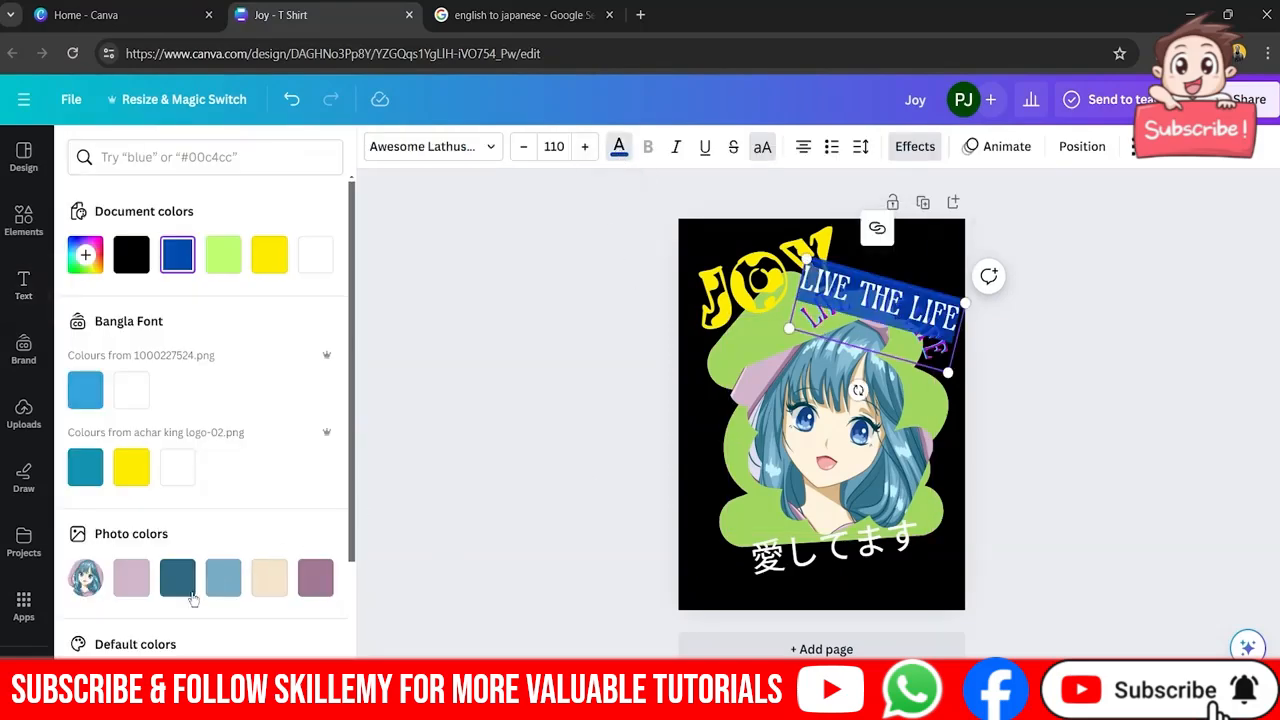
{"action": "scroll", "coordinate": [193, 598], "scroll_direction": "down", "scroll_amount": 2}
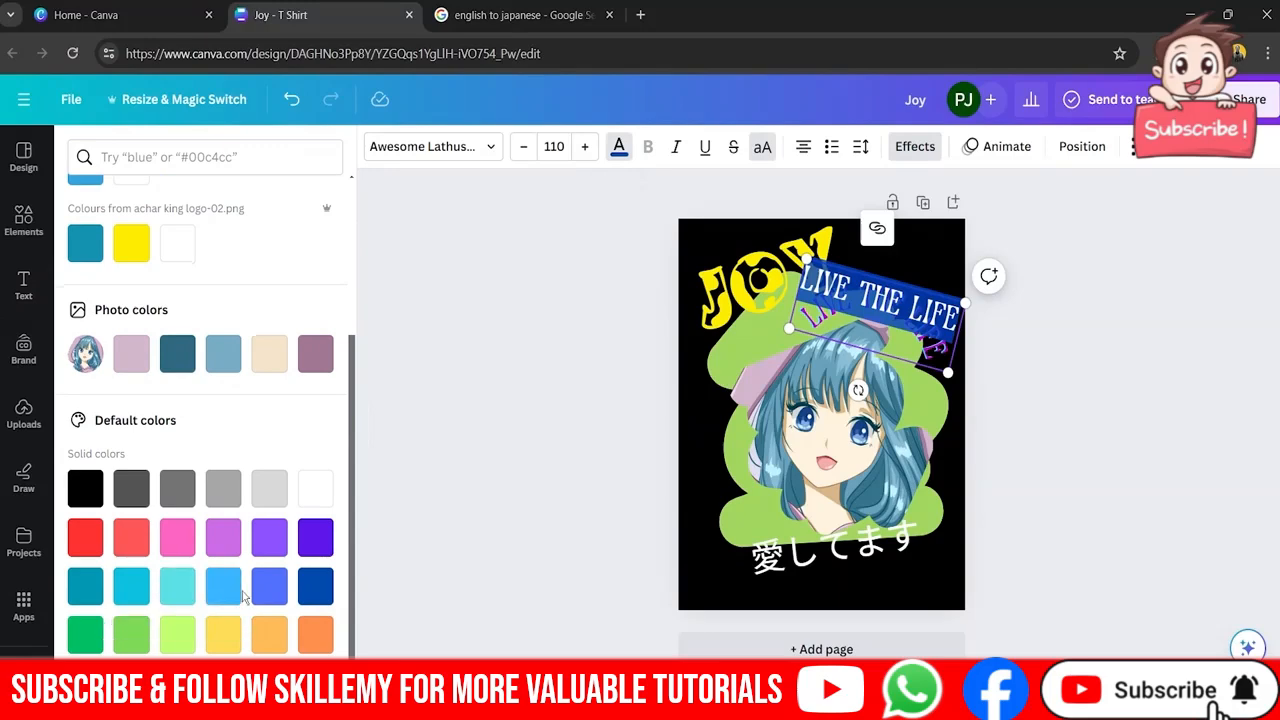
{"action": "left_click", "coordinate": [225, 587]}
{"action": "left_click", "coordinate": [396, 574]}
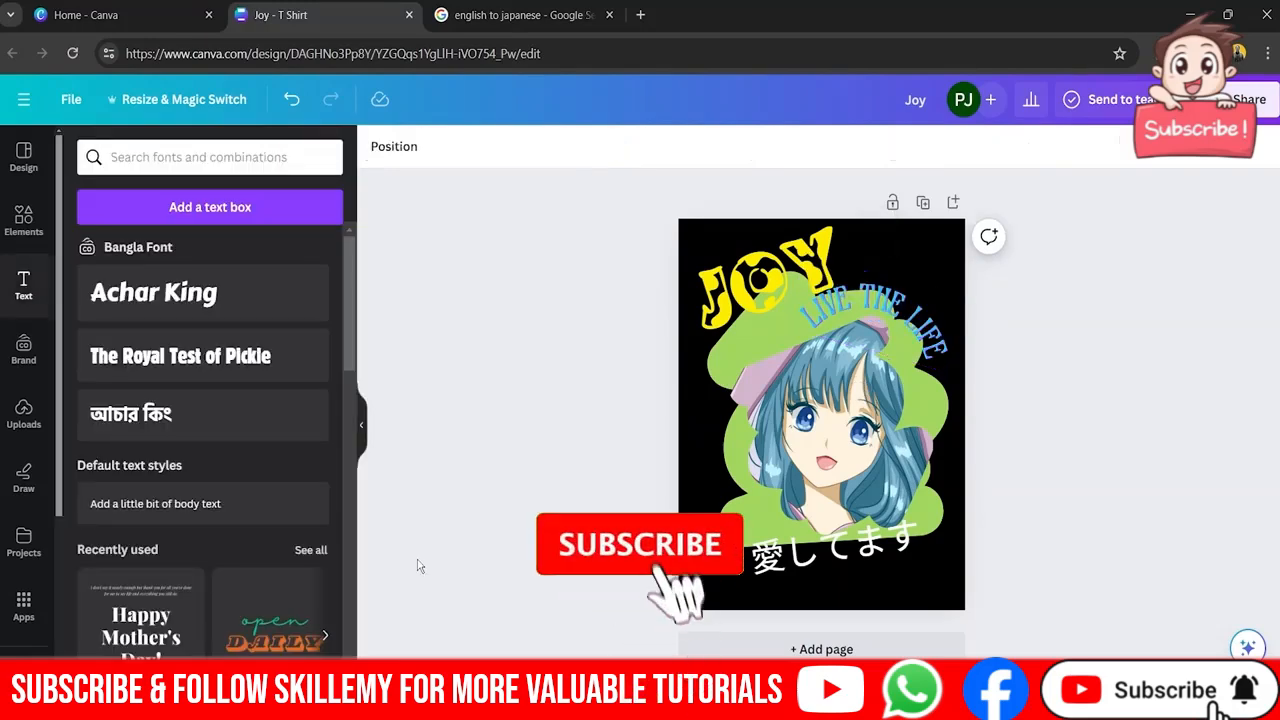
{"action": "left_click_drag", "start_coordinate": [876, 316], "coordinate": [889, 305]}
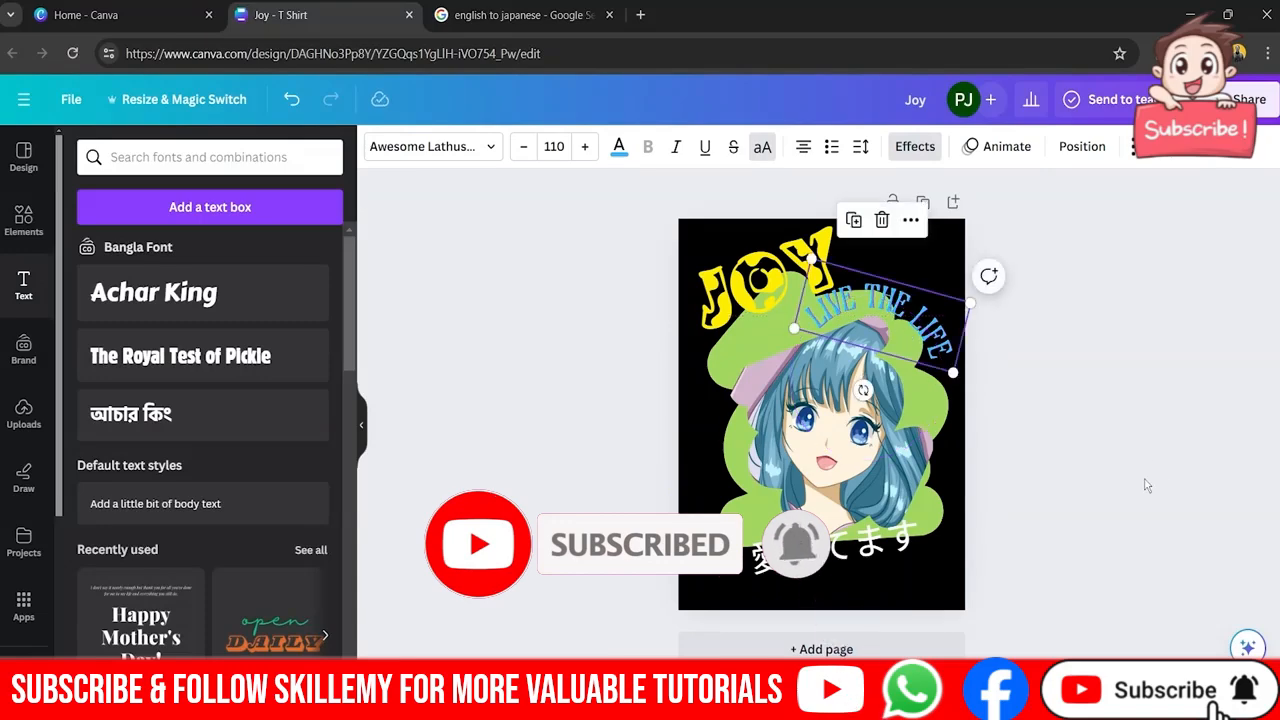
- Underline the whole Japanese line 愛してます and shift it slightly right beneath the girl
{"action": "left_click", "coordinate": [800, 262]}
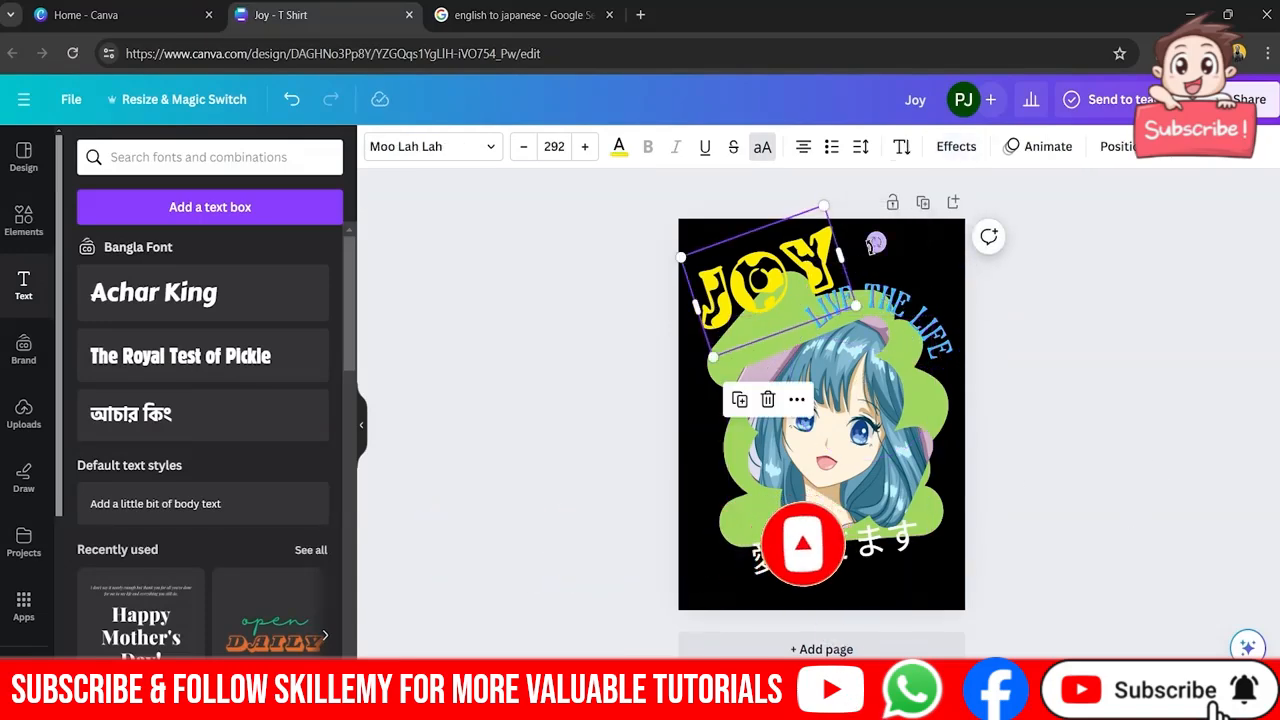
{"action": "left_click", "coordinate": [806, 557]}
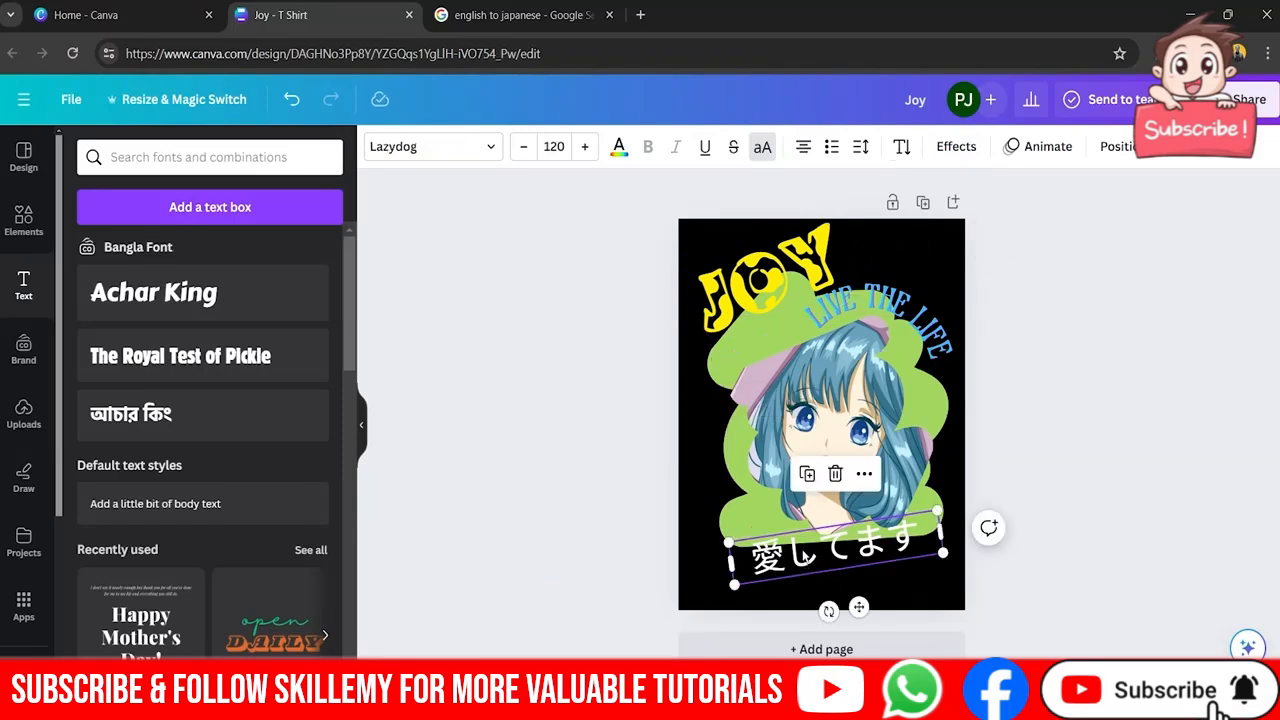
{"action": "left_click_drag", "start_coordinate": [806, 557], "coordinate": [850, 550]}
{"action": "left_click", "coordinate": [708, 147]}
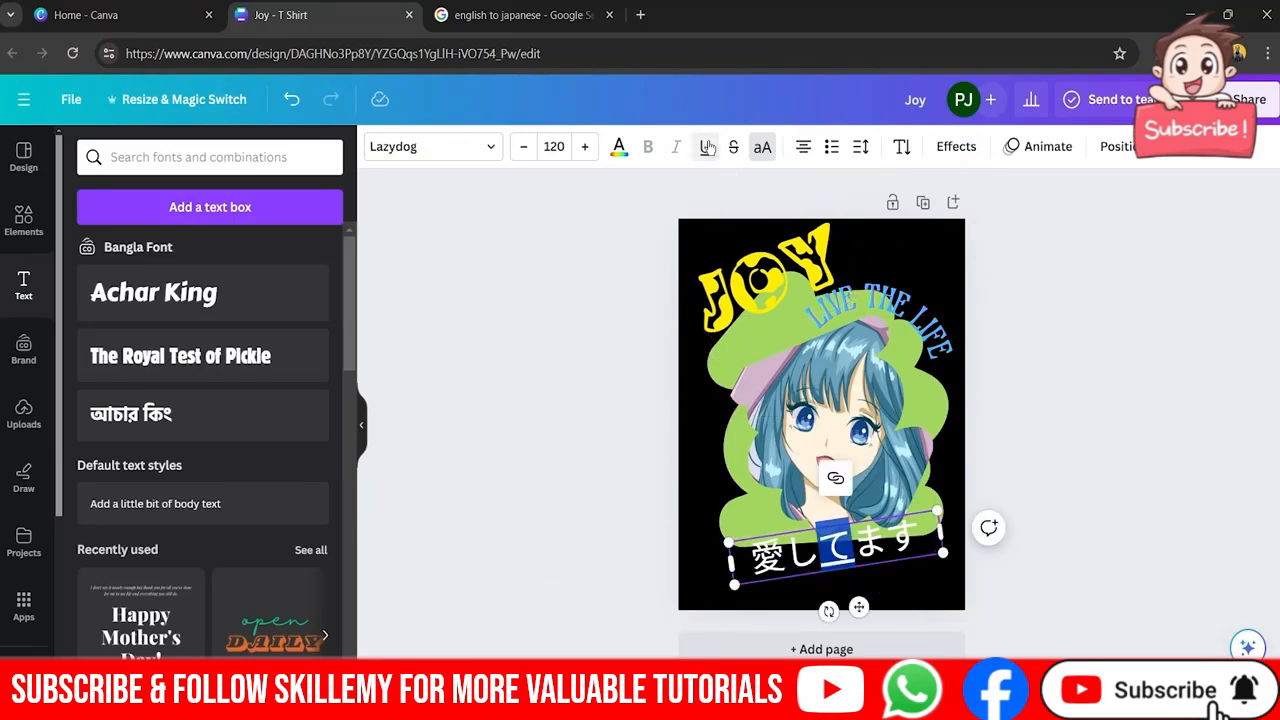
{"action": "key", "text": "ctrl+a"}
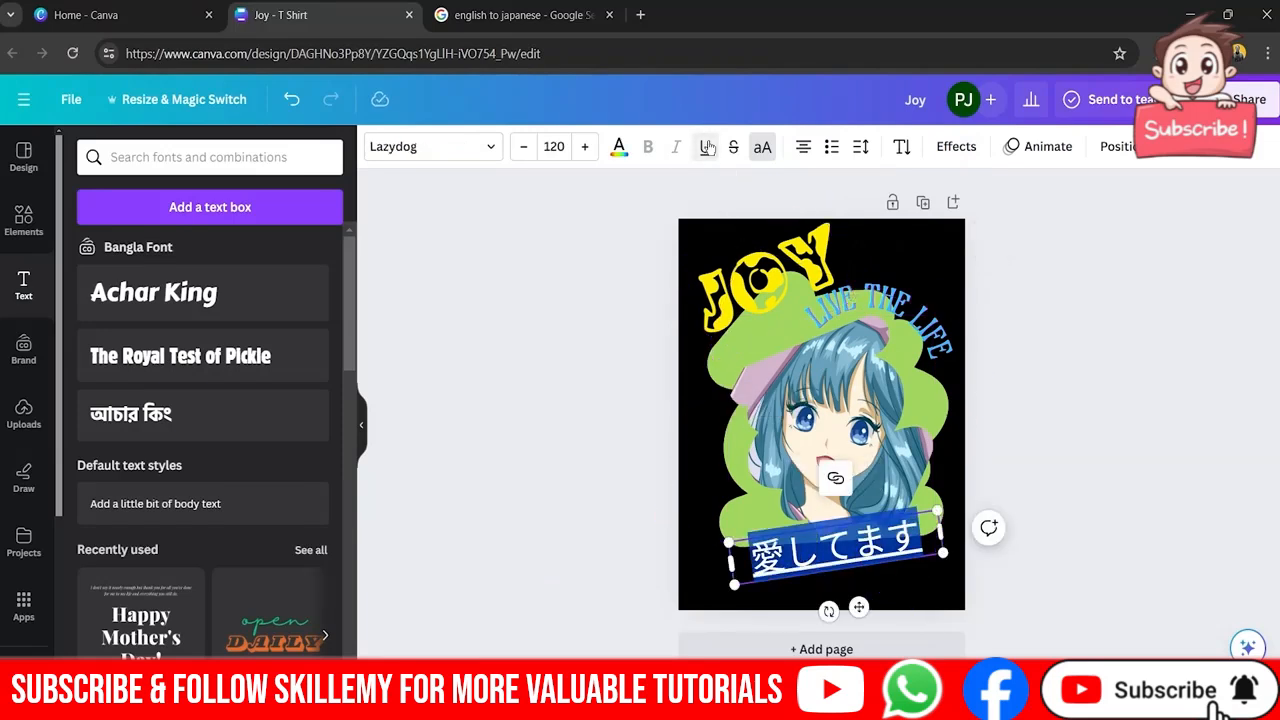
{"action": "left_click", "coordinate": [1134, 414]}
{"action": "left_click_drag", "start_coordinate": [842, 566], "coordinate": [862, 562]}
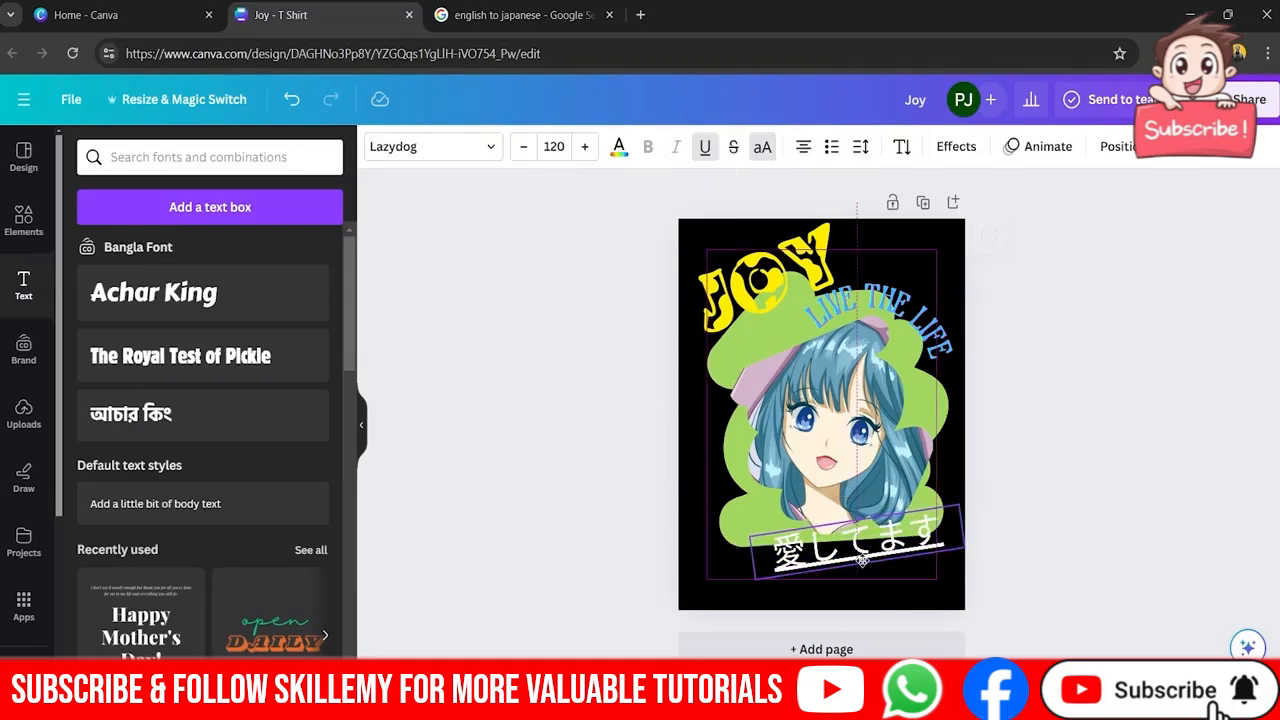
{"action": "left_click", "coordinate": [1234, 532]}
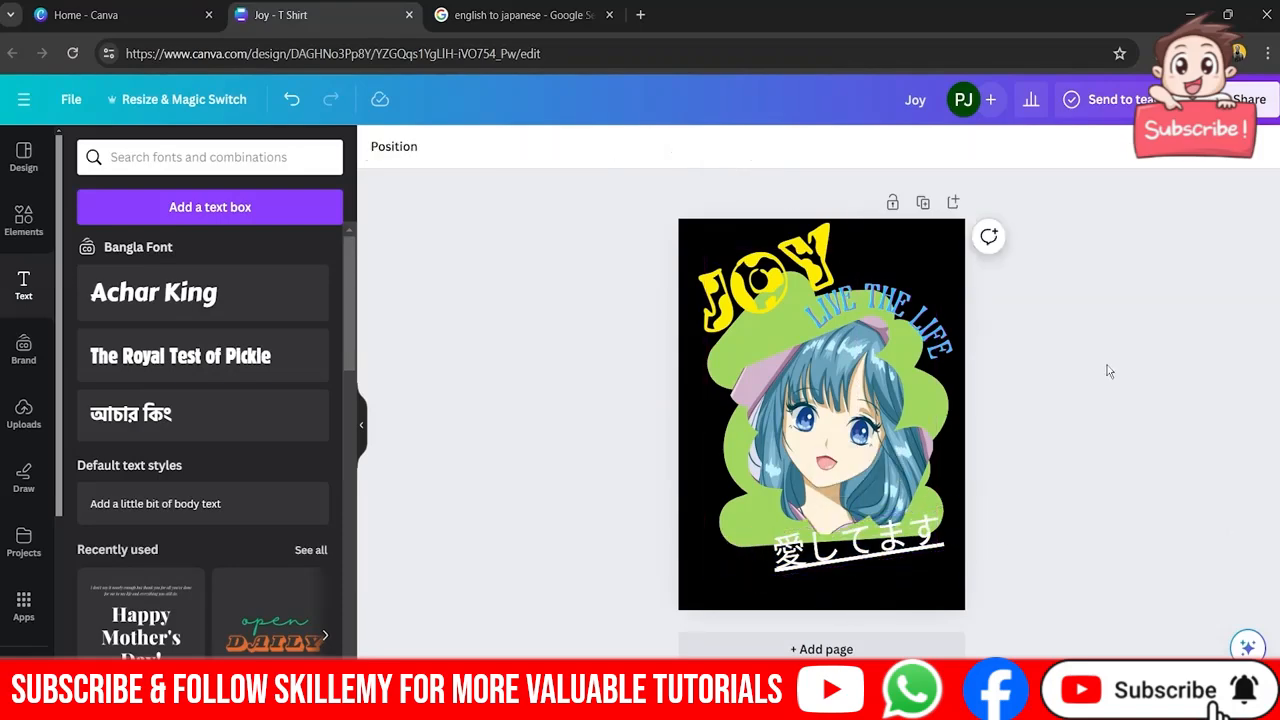
- Add the UwU face graphic from the anime results, shrink and tilt it, and place it on the green area below JOY
{"action": "left_click", "coordinate": [22, 218]}
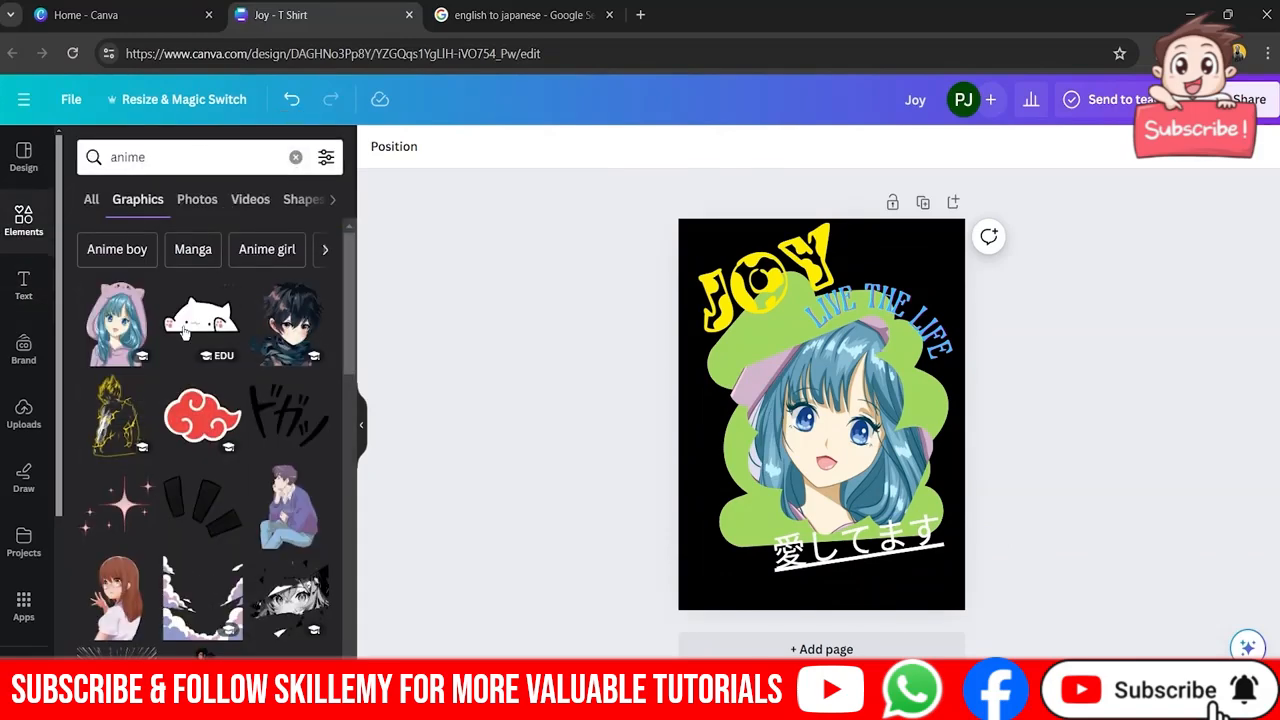
{"action": "scroll", "coordinate": [291, 392], "scroll_direction": "down", "scroll_amount": 3}
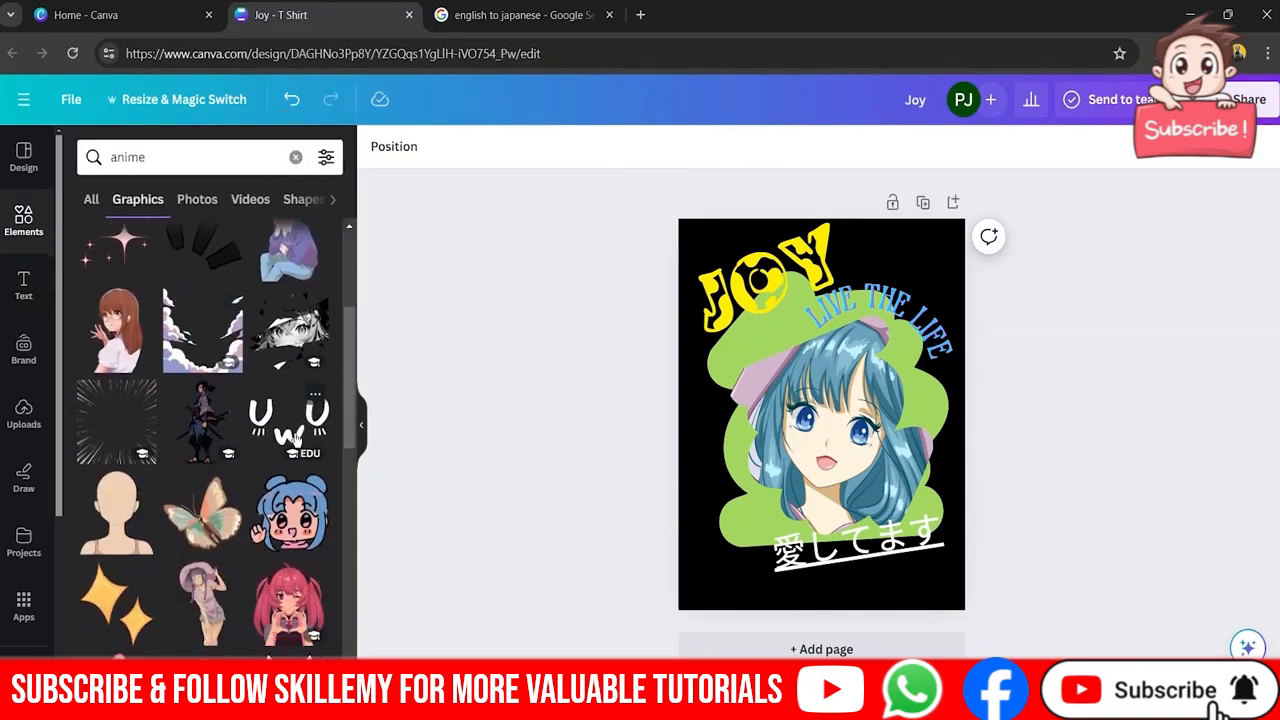
{"action": "left_click", "coordinate": [295, 438]}
{"action": "left_click_drag", "start_coordinate": [838, 416], "coordinate": [768, 331]}
{"action": "left_click_drag", "start_coordinate": [762, 382], "coordinate": [788, 379]}
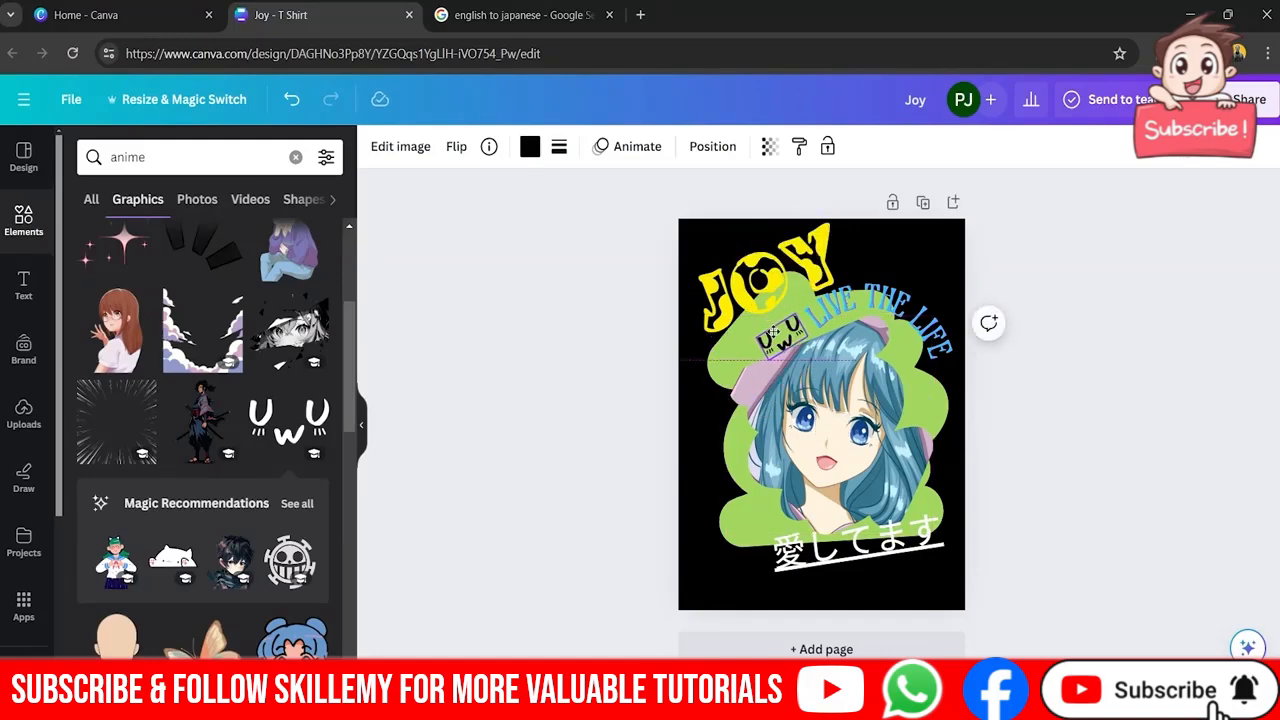
{"action": "left_click_drag", "start_coordinate": [773, 327], "coordinate": [772, 327]}
{"action": "left_click", "coordinate": [1126, 411]}
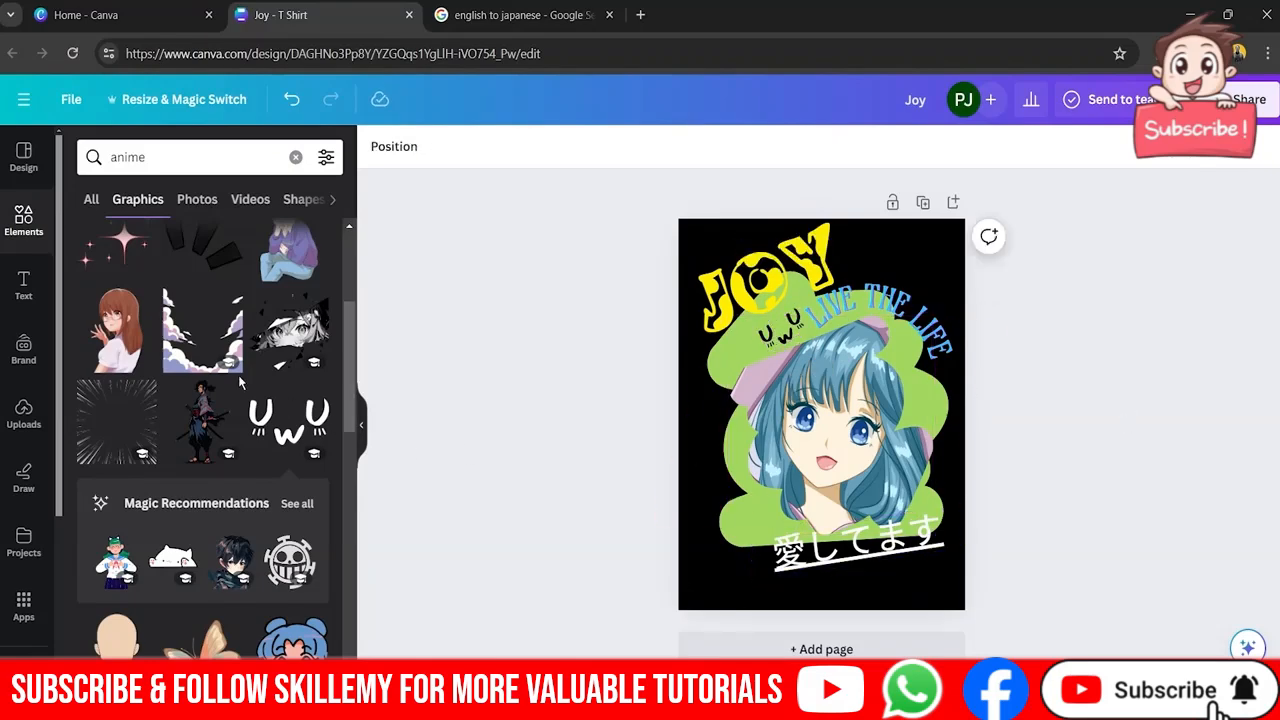
- Add the golden sparkle stars graphic, shrink it, and place it on the green shape's right side beside the girl's hair
{"action": "scroll", "coordinate": [255, 513], "scroll_direction": "down", "scroll_amount": 5}
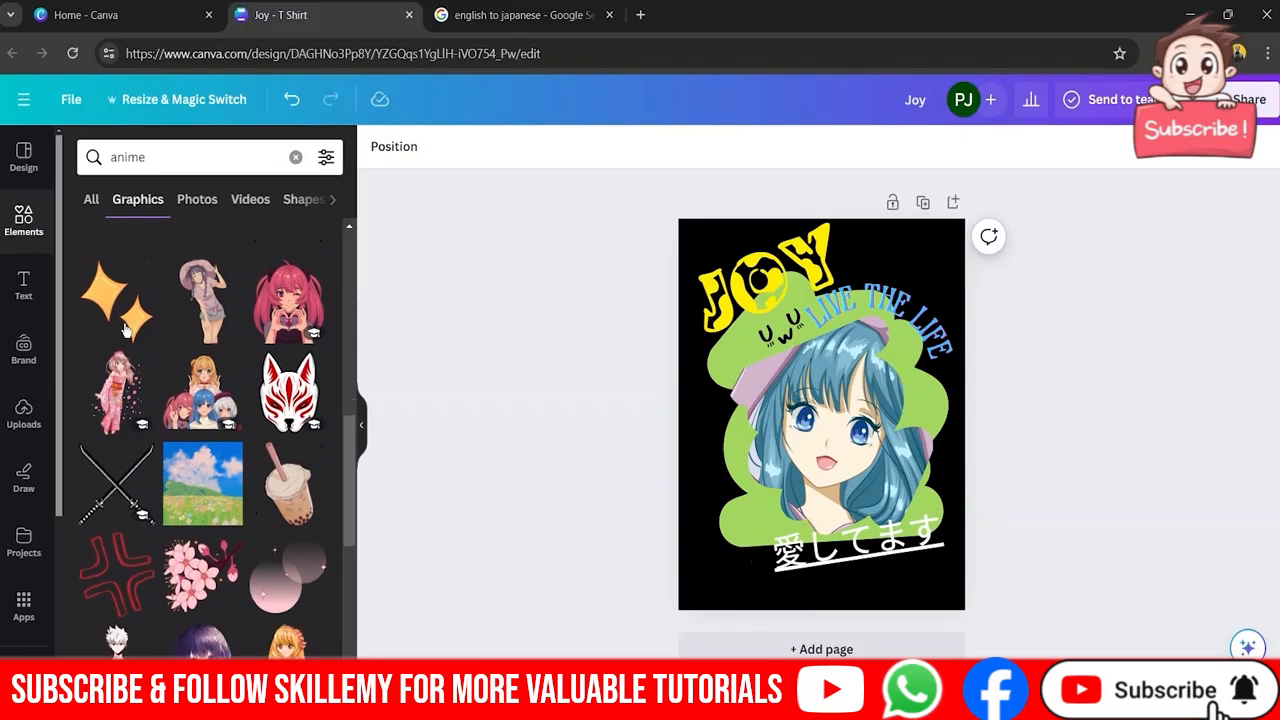
{"action": "left_click", "coordinate": [127, 316]}
{"action": "left_click_drag", "start_coordinate": [850, 450], "coordinate": [908, 453]}
{"action": "key", "text": "ctrl+z"}
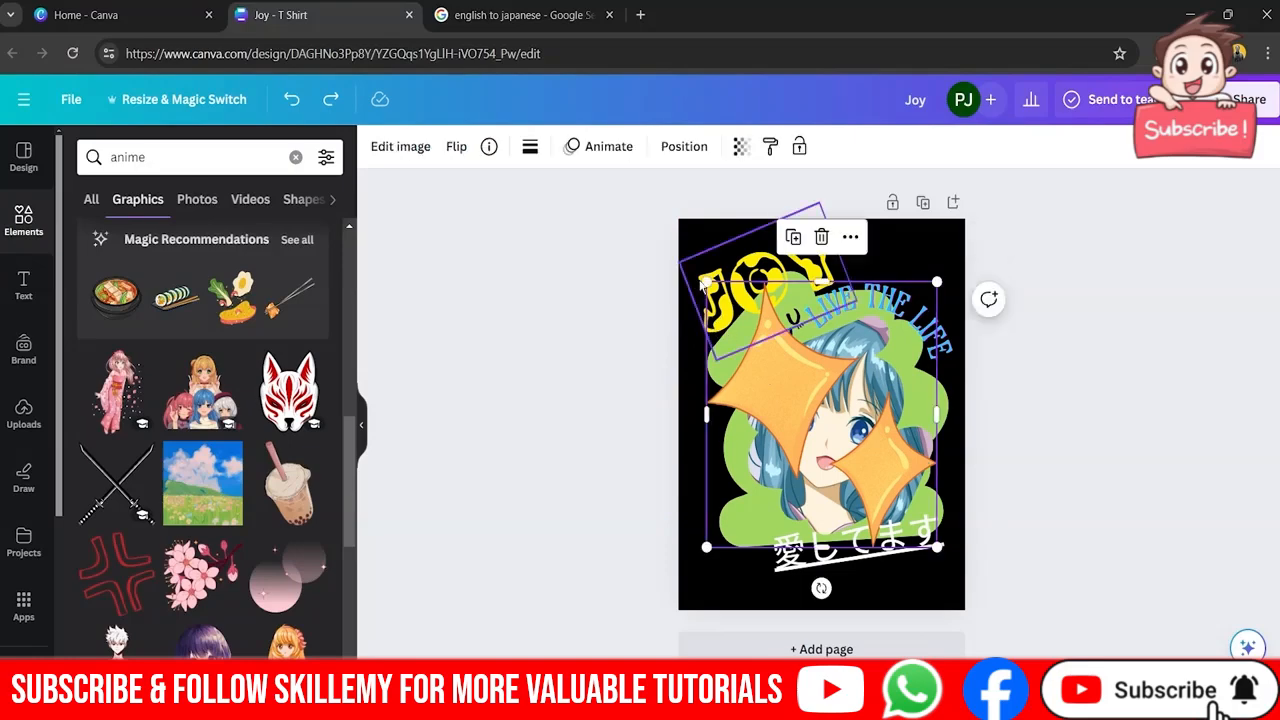
{"action": "left_click_drag", "start_coordinate": [706, 284], "coordinate": [882, 486]}
{"action": "left_click_drag", "start_coordinate": [920, 528], "coordinate": [929, 388]}
- Replace the anime search with "love anima" and show all the matching graphics
{"action": "scroll", "coordinate": [241, 483], "scroll_direction": "down", "scroll_amount": 5}
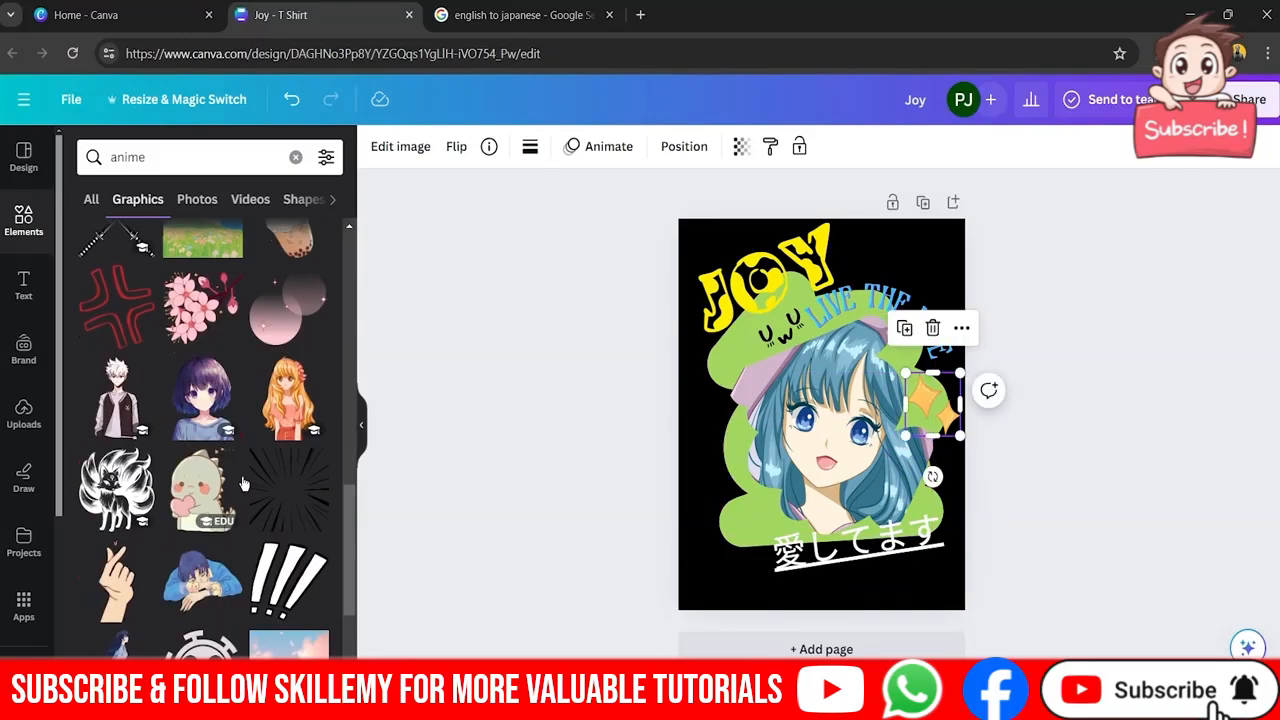
{"action": "scroll", "coordinate": [241, 483], "scroll_direction": "down", "scroll_amount": 3}
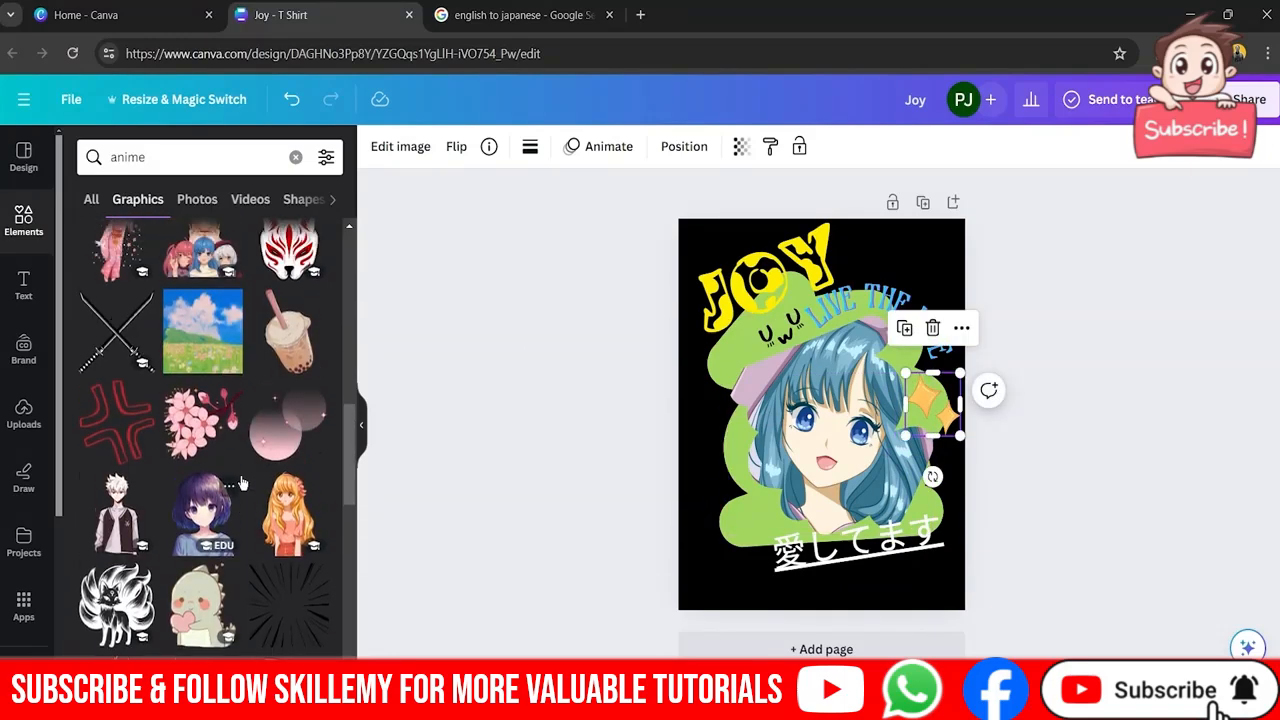
{"action": "left_click", "coordinate": [295, 157]}
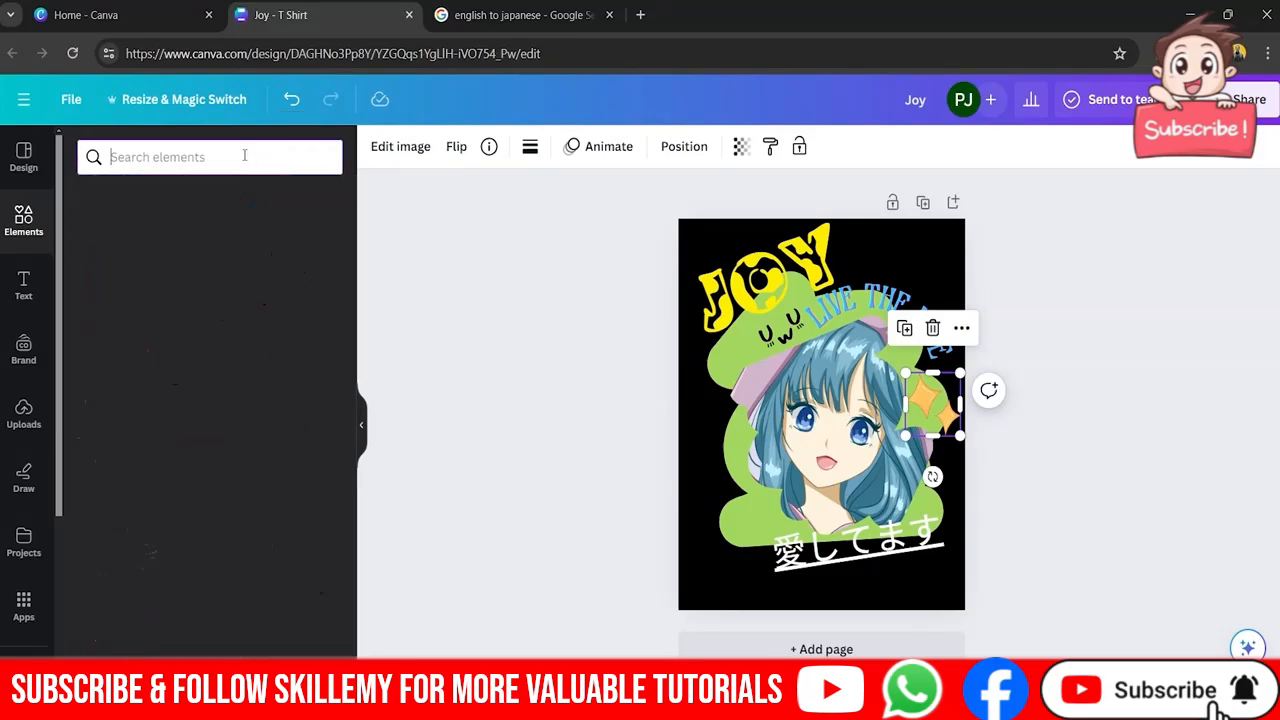
{"action": "type", "text": "k"}
{"action": "key", "text": "BackSpace"}
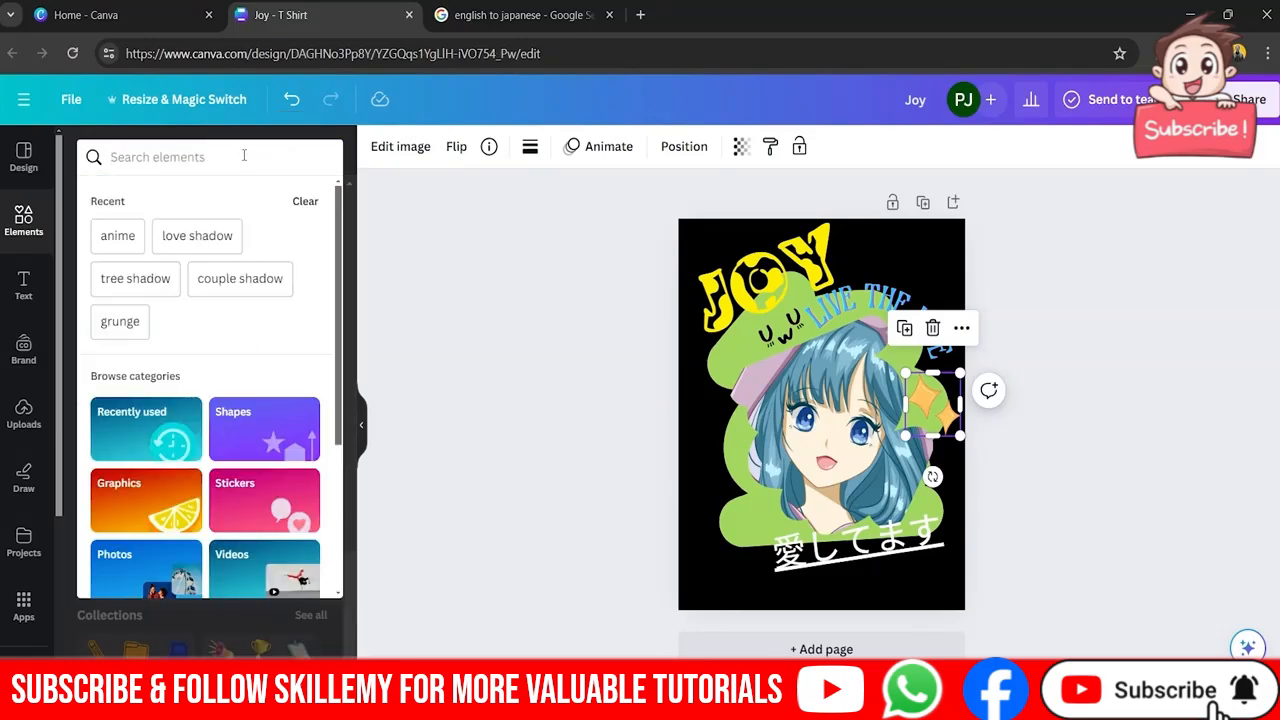
{"action": "type", "text": "love an"}
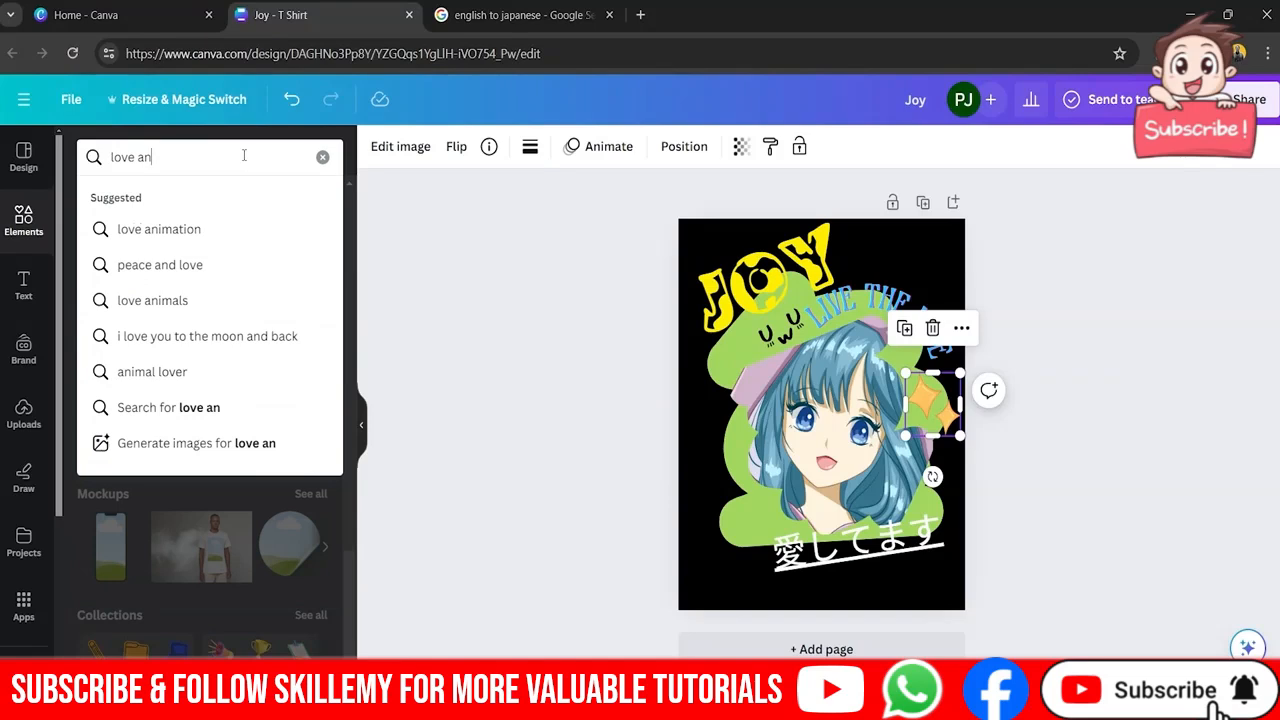
{"action": "type", "text": "ima"}
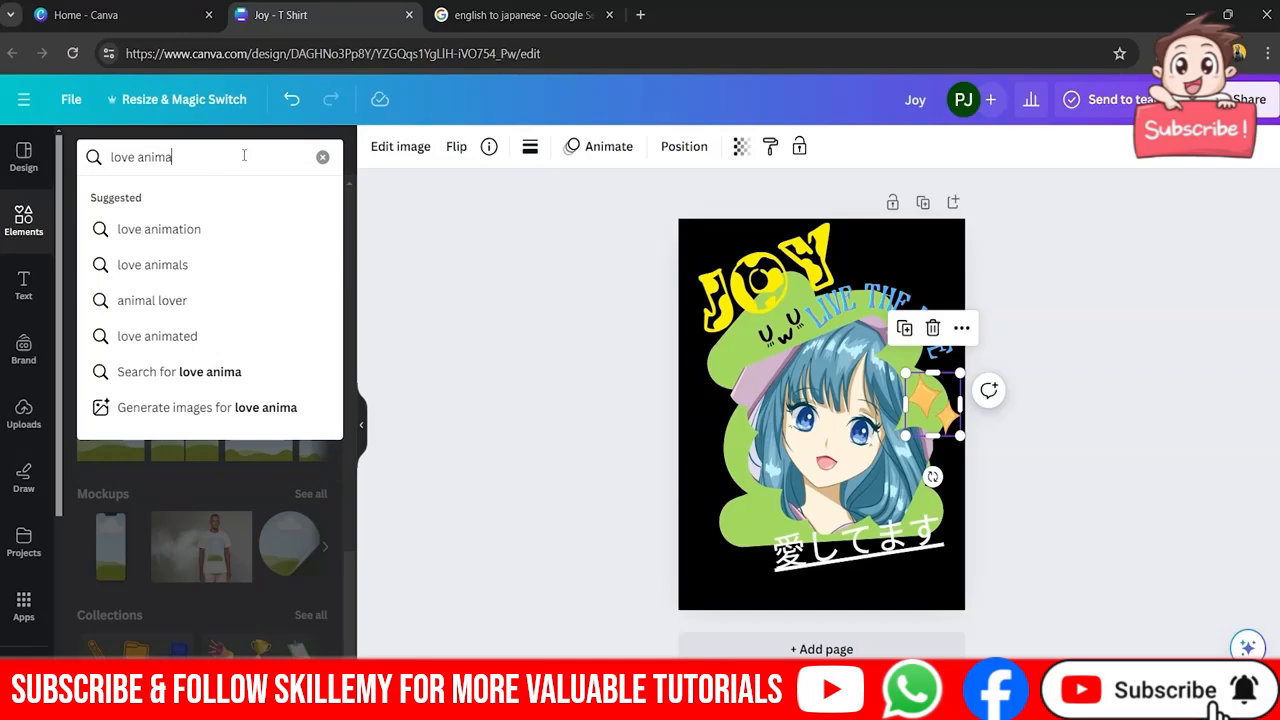
{"action": "key", "text": "Return"}
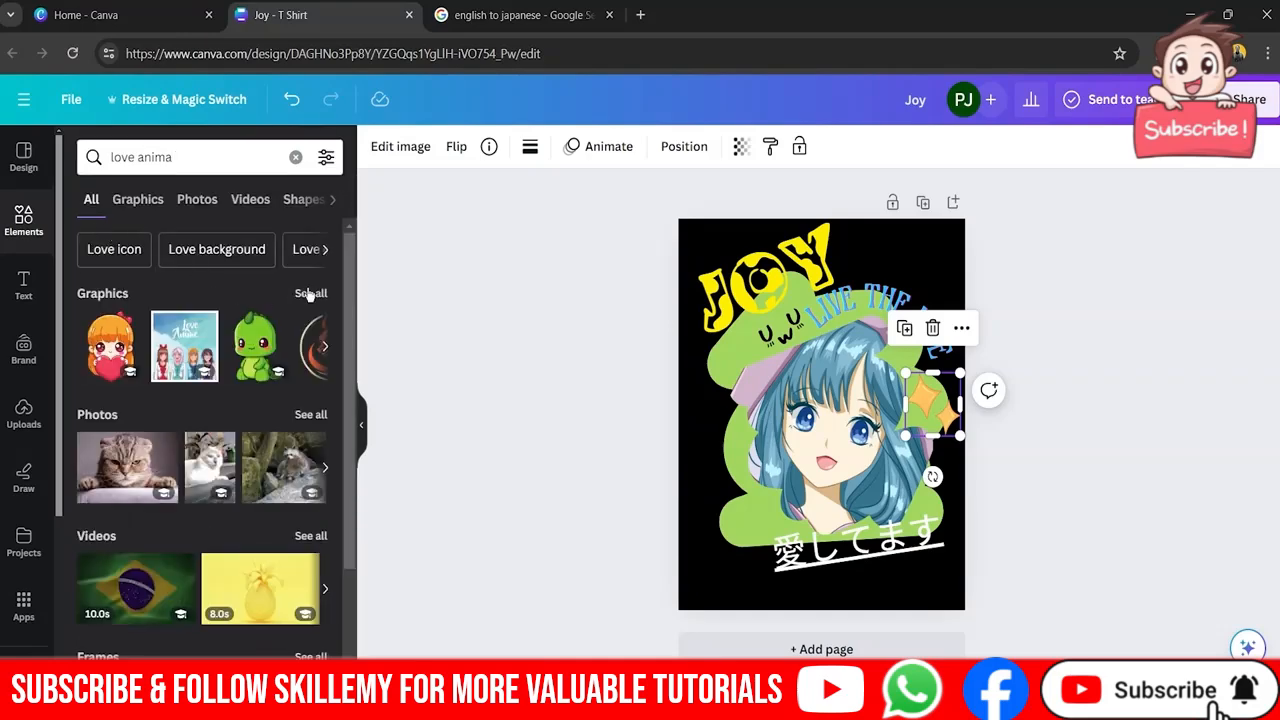
{"action": "left_click", "coordinate": [310, 293]}
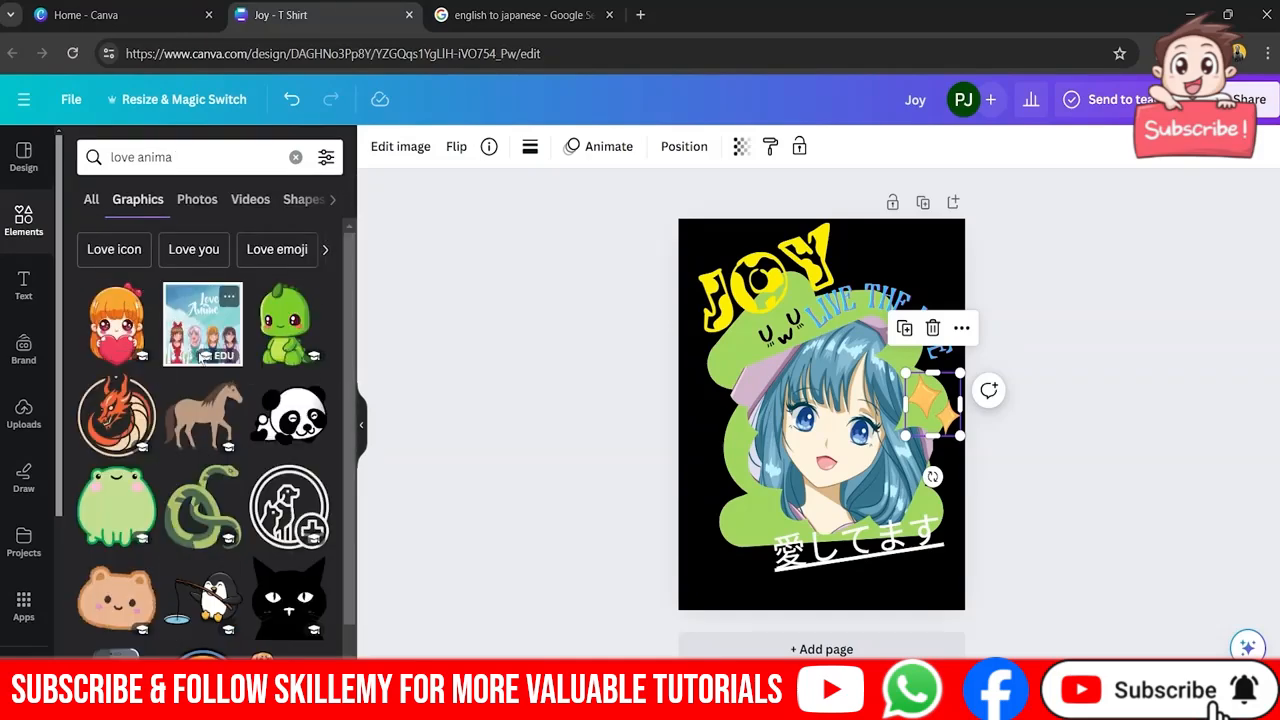
- Add the three pink hearts graphic, shrink it, tilt it about -23°, and place it on the green shape's lower-left edge beside the Japanese text
{"action": "scroll", "coordinate": [110, 338], "scroll_direction": "down", "scroll_amount": 5}
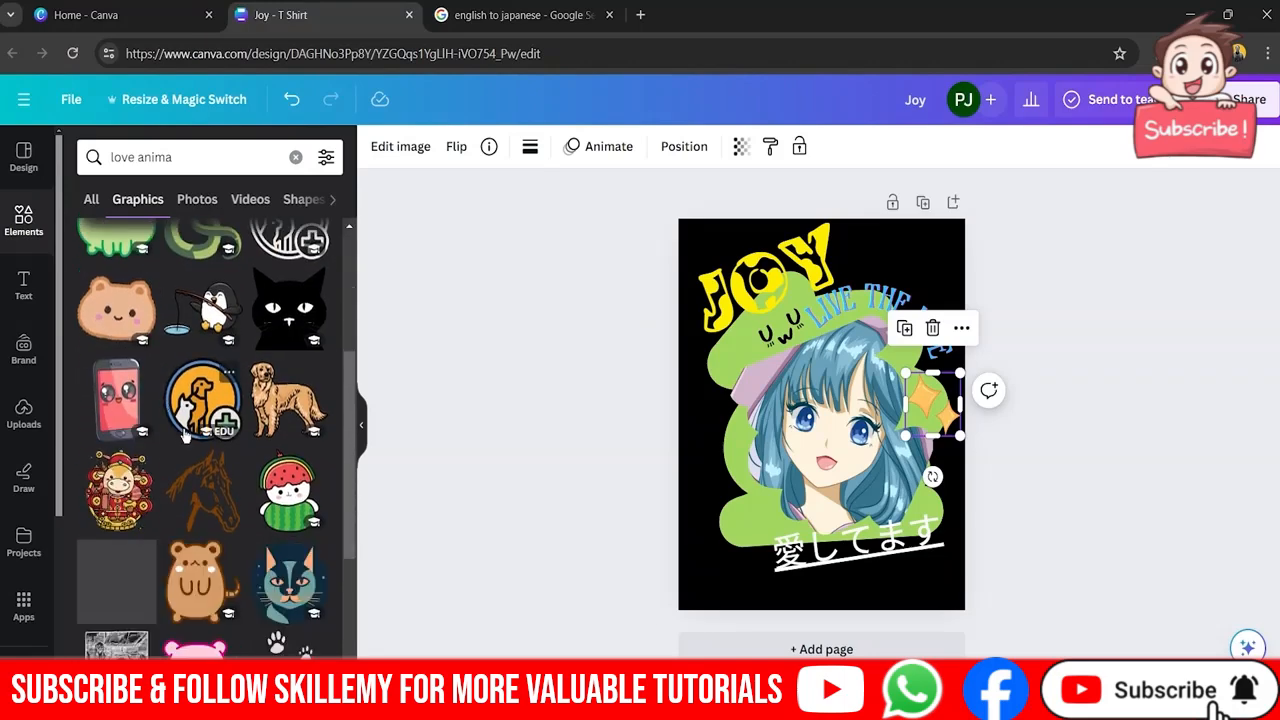
{"action": "scroll", "coordinate": [185, 435], "scroll_direction": "down", "scroll_amount": 6}
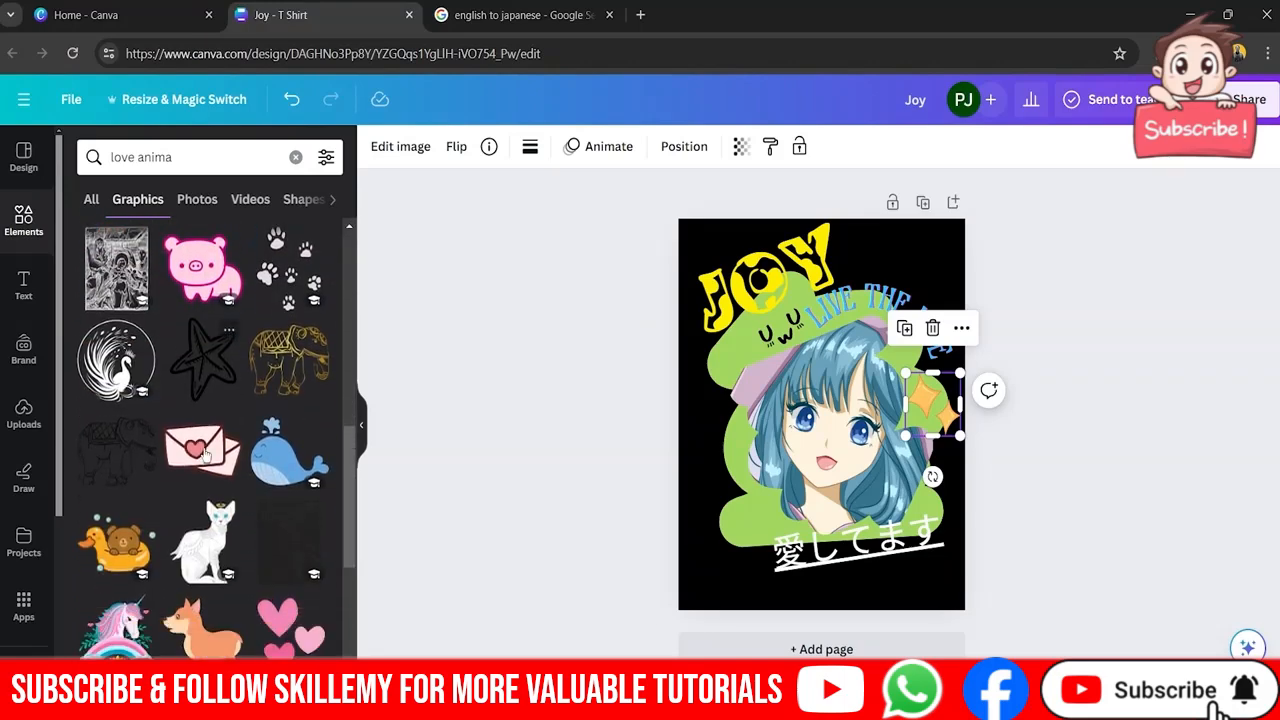
{"action": "scroll", "coordinate": [138, 500], "scroll_direction": "down", "scroll_amount": 4}
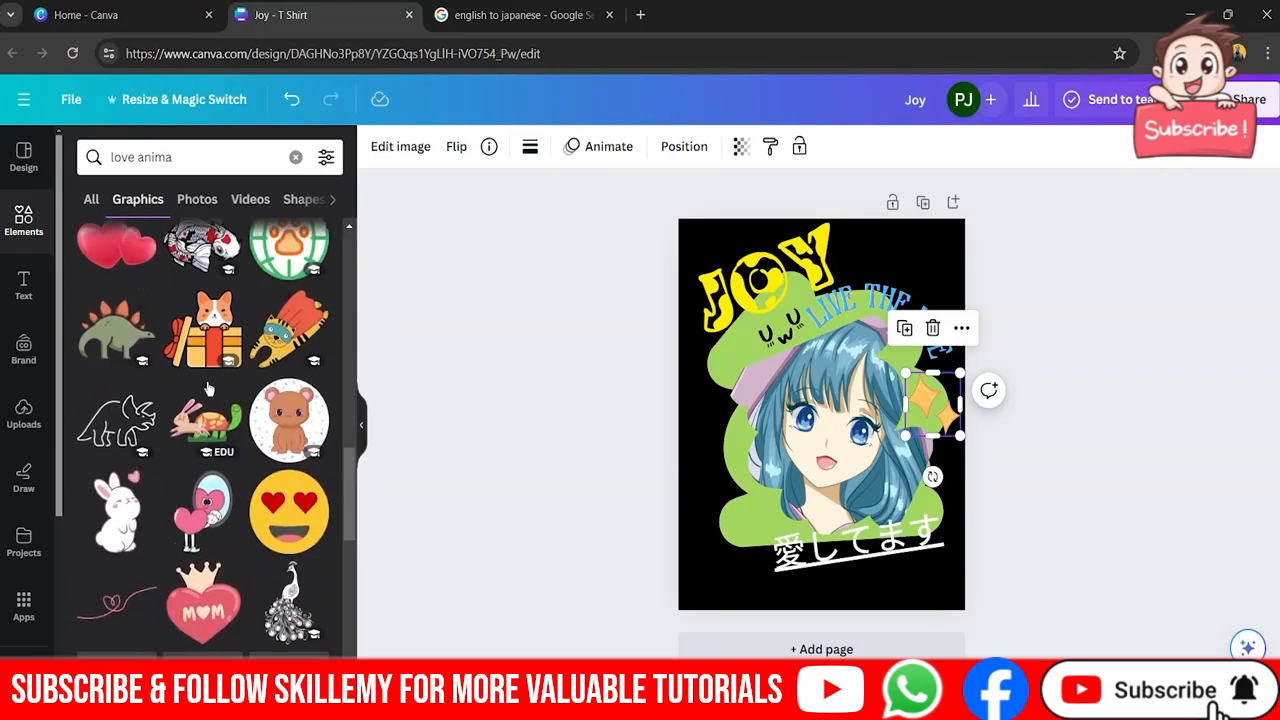
{"action": "scroll", "coordinate": [225, 492], "scroll_direction": "up", "scroll_amount": 3}
{"action": "scroll", "coordinate": [237, 462], "scroll_direction": "up", "scroll_amount": 2}
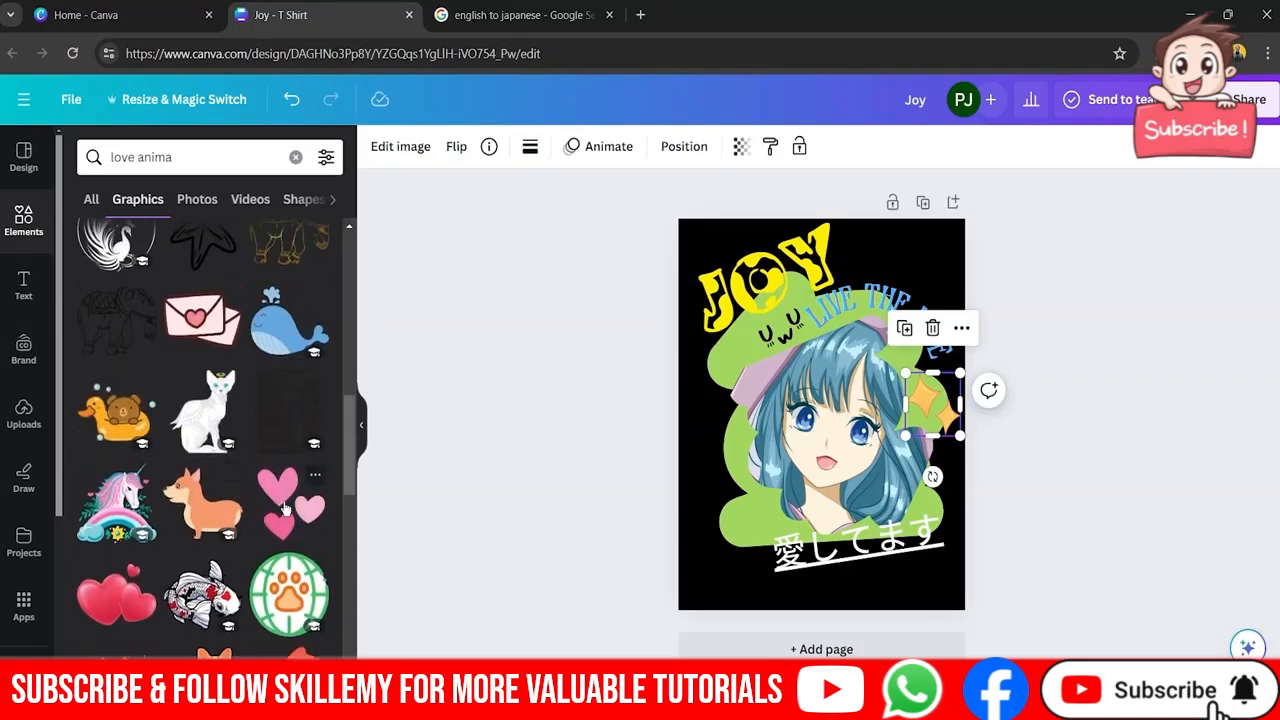
{"action": "left_click_drag", "start_coordinate": [288, 517], "coordinate": [728, 549]}
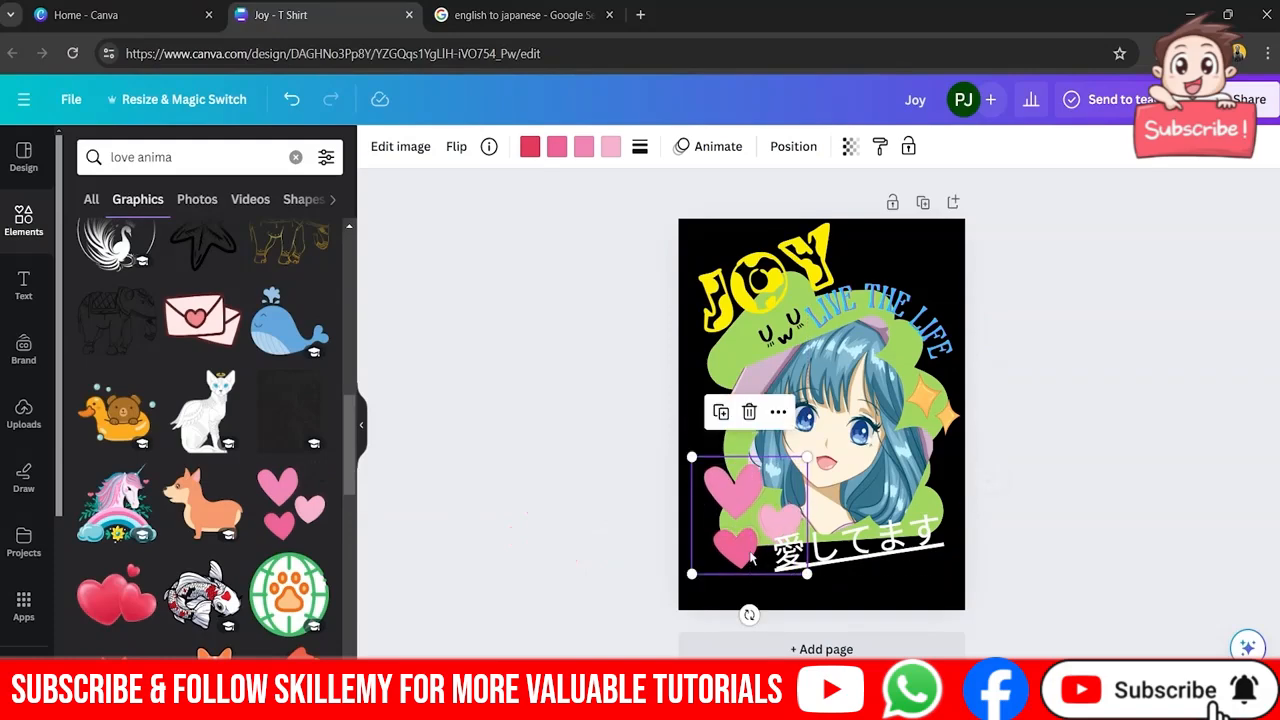
{"action": "left_click_drag", "start_coordinate": [809, 579], "coordinate": [768, 535]}
{"action": "left_click_drag", "start_coordinate": [730, 575], "coordinate": [803, 606]}
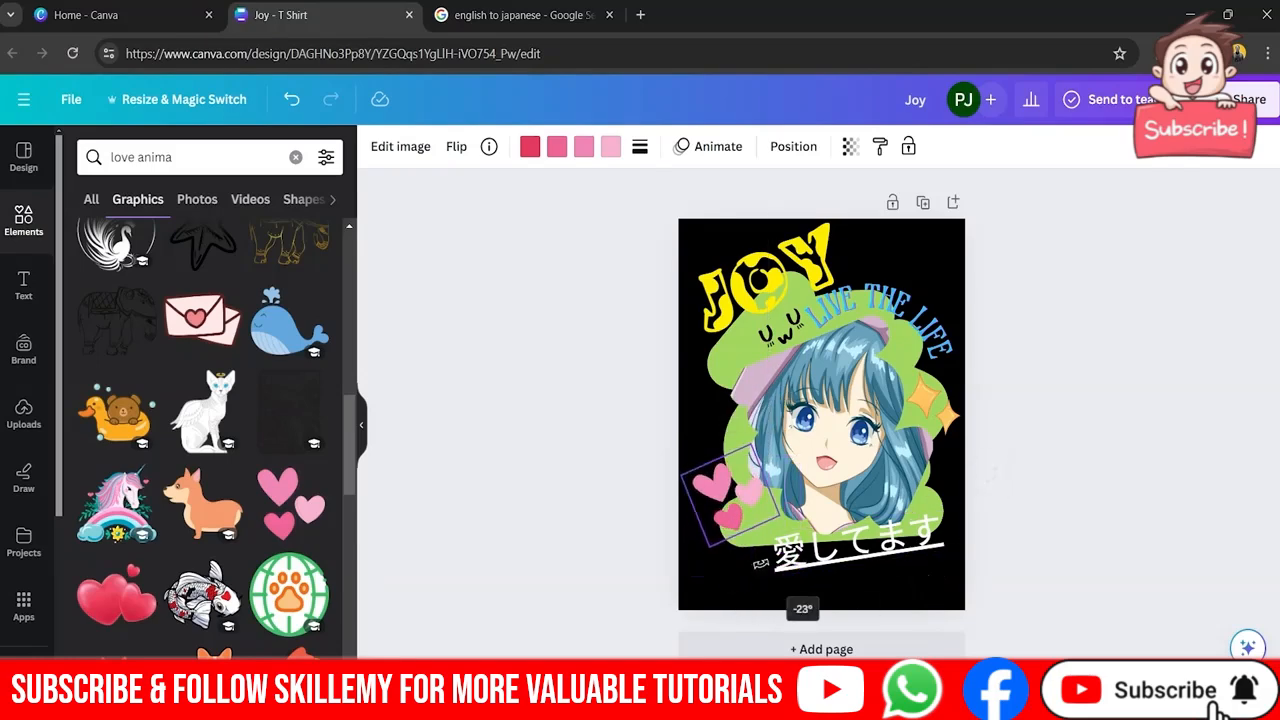
{"action": "left_click_drag", "start_coordinate": [712, 498], "coordinate": [714, 518]}
- Move the golden sparkle stars up to sit above the curved LIVE THE LIFE text, leaving nothing selected
{"action": "left_click_drag", "start_coordinate": [945, 420], "coordinate": [914, 296]}
{"action": "left_click", "coordinate": [1156, 488]}
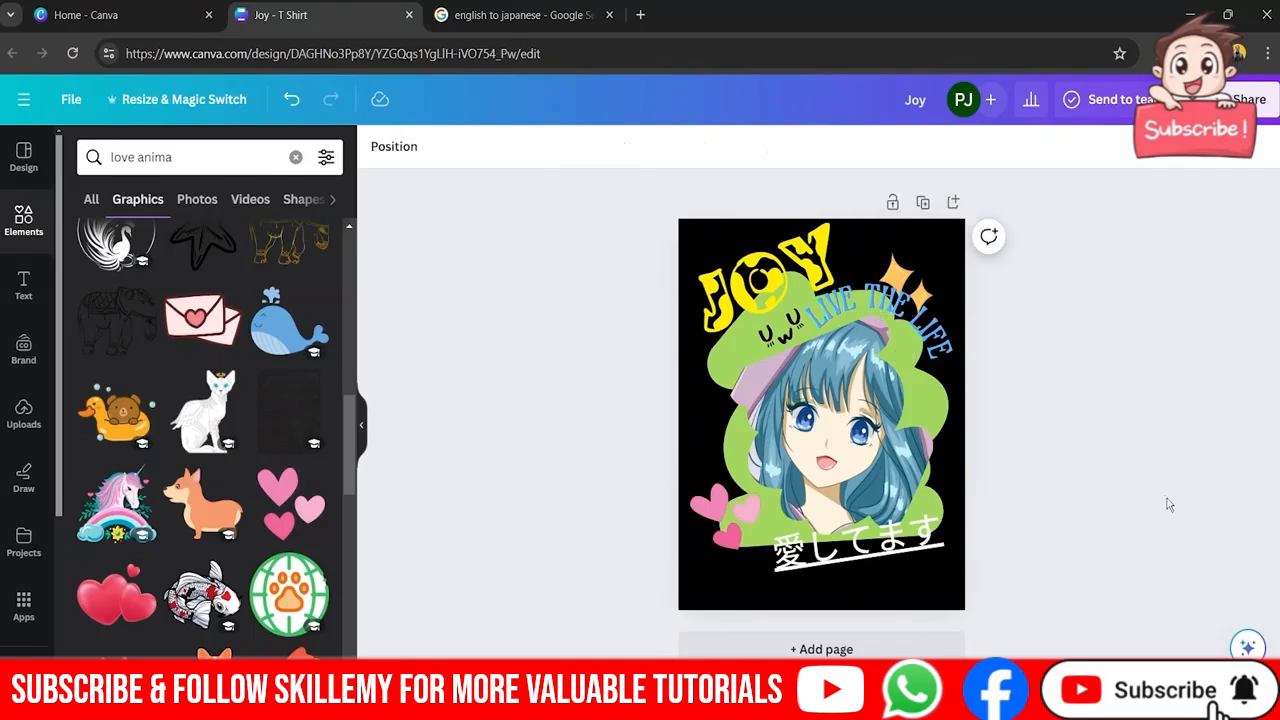